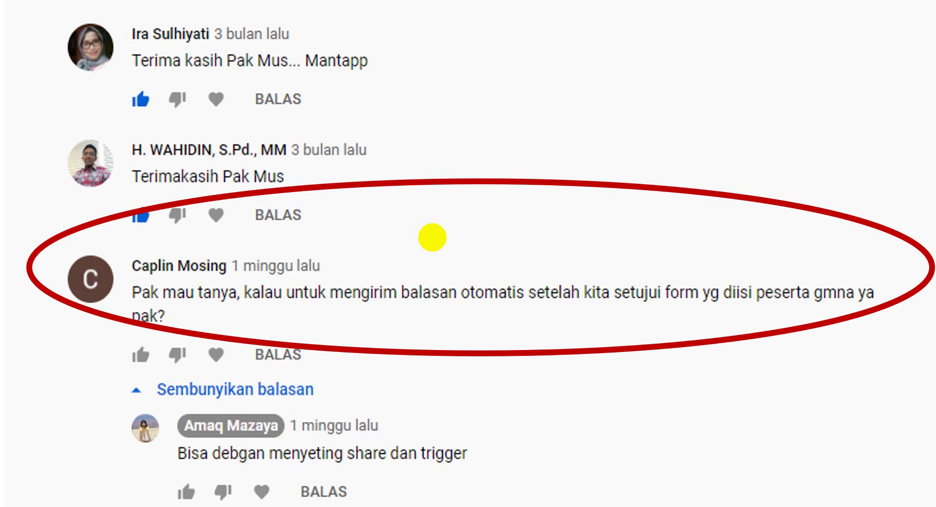
Advance to the PERSIAPAN slide 42, then switch to the JURNAL MENGAJAR GURU template
key(Right)
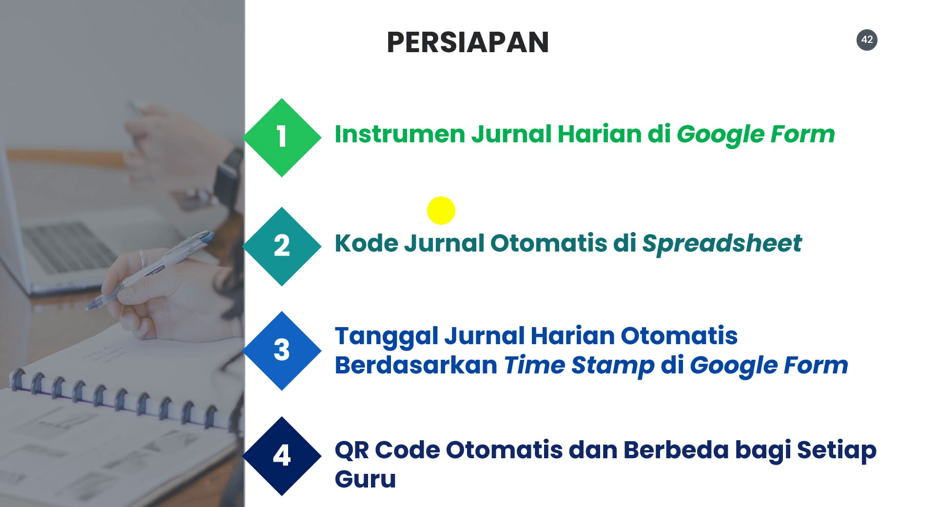
key(alt+Tab)
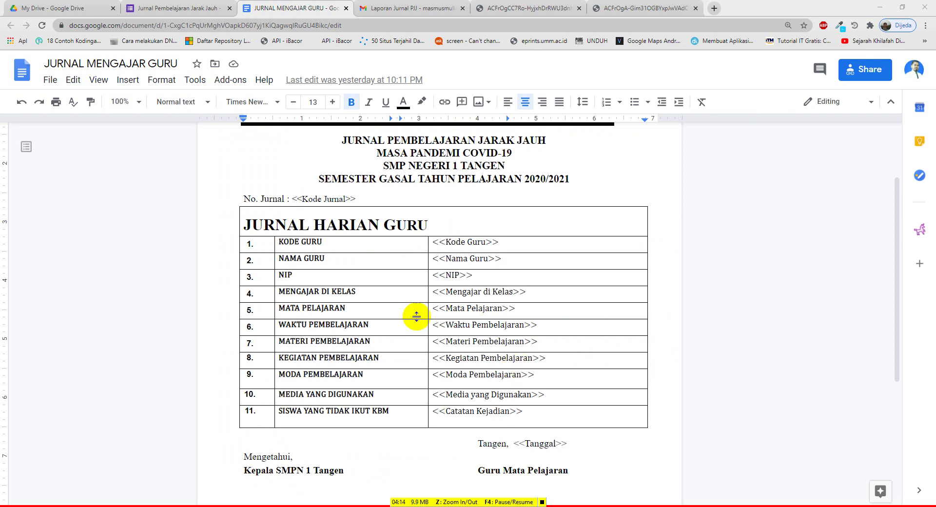
scroll(454, 310, up, 2)
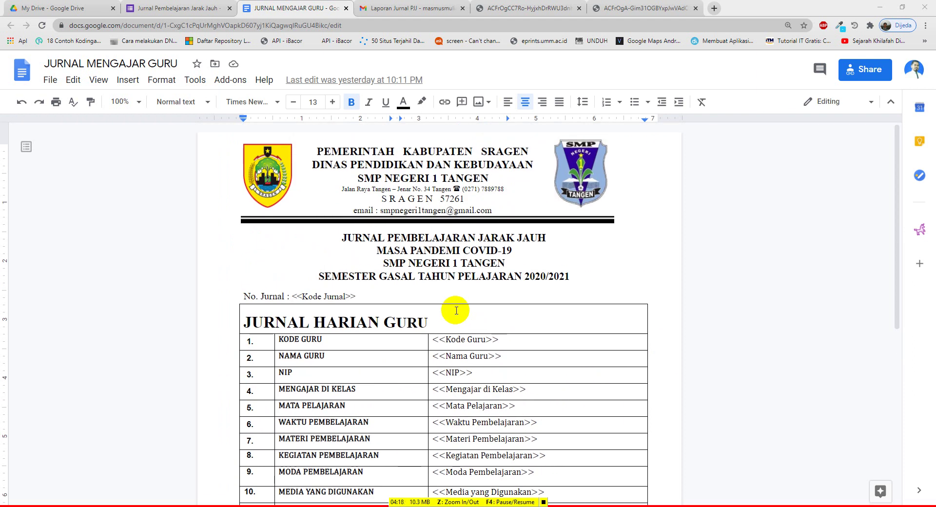
scroll(457, 311, down, 1)
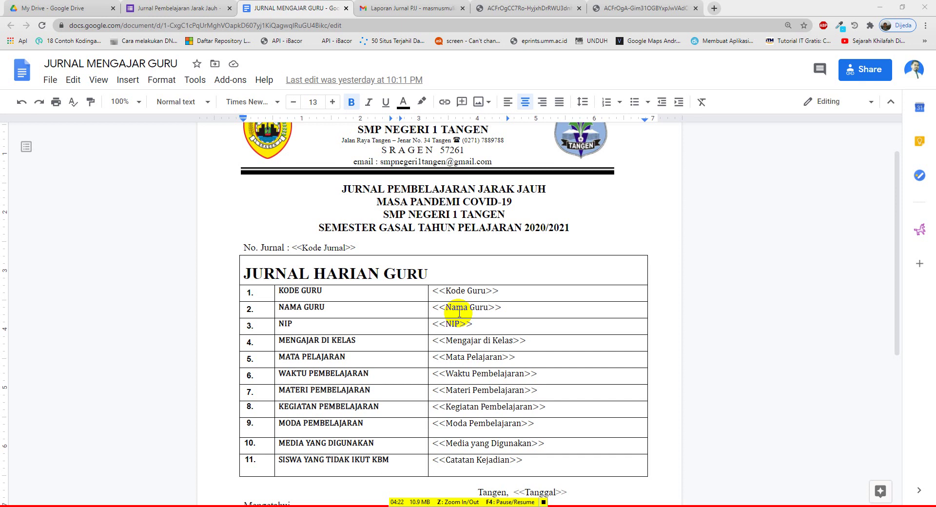
scroll(459, 313, down, 1)
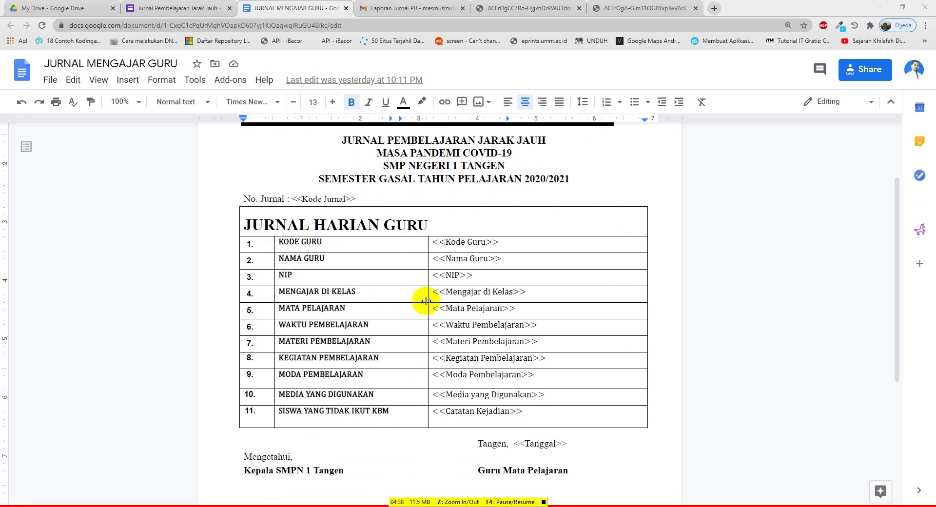
scroll(425, 302, up, 2)
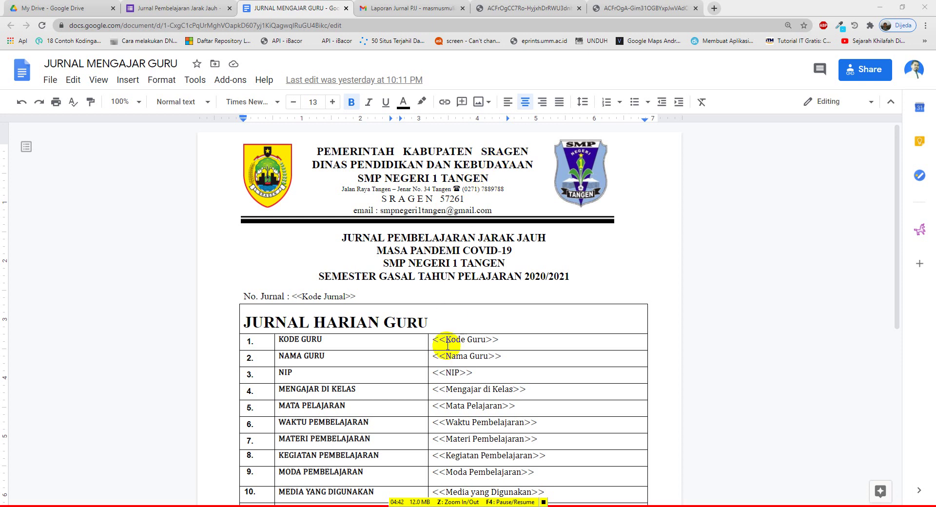
scroll(443, 351, down, 1)
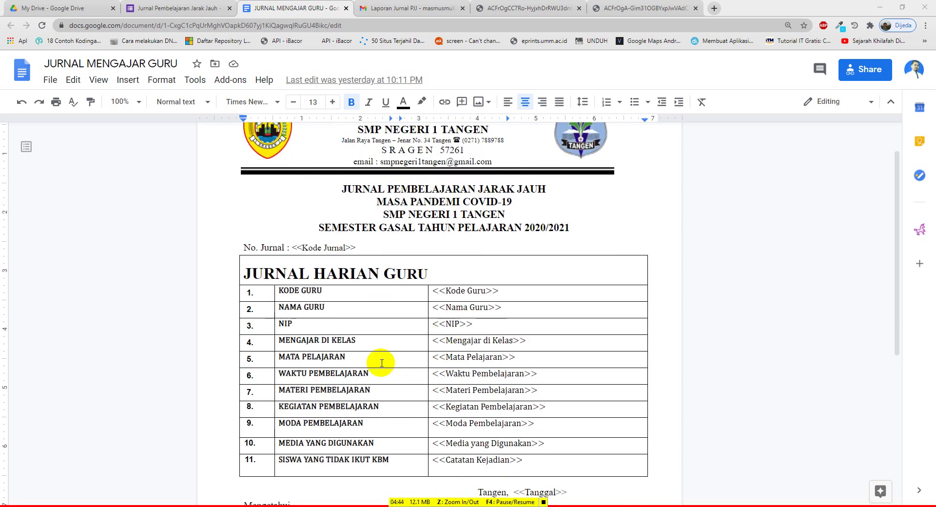
scroll(383, 361, down, 1)
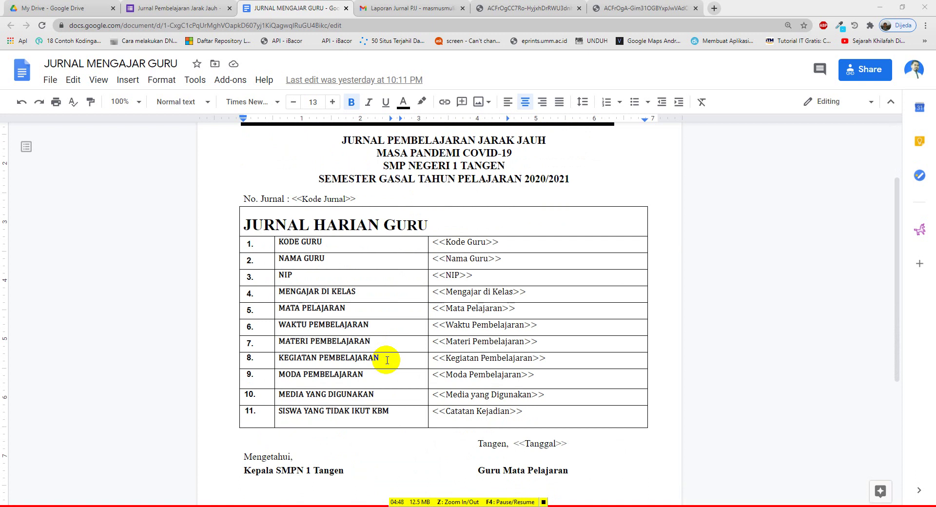
Scroll through the first merged Jurnal Guru PDF's filled-in entries and QR code
click(530, 8)
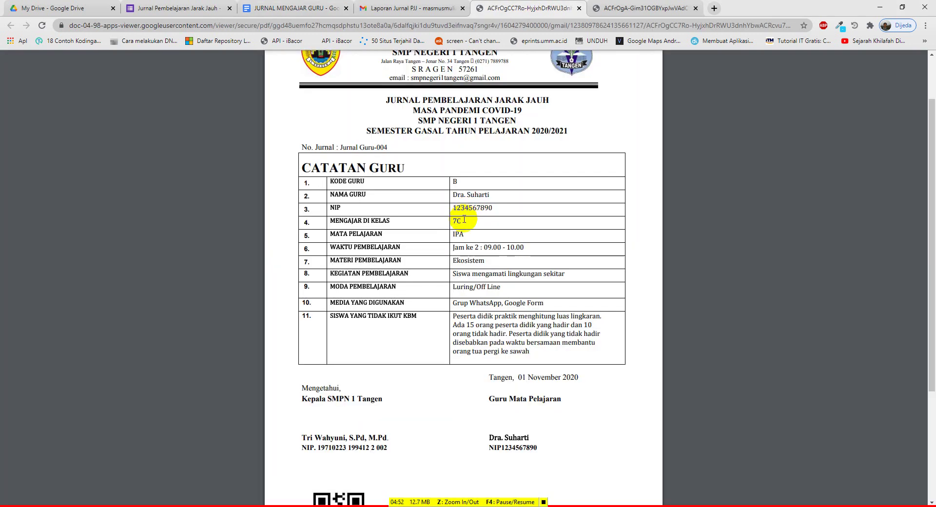
scroll(464, 217, up, 2)
scroll(464, 222, down, 1)
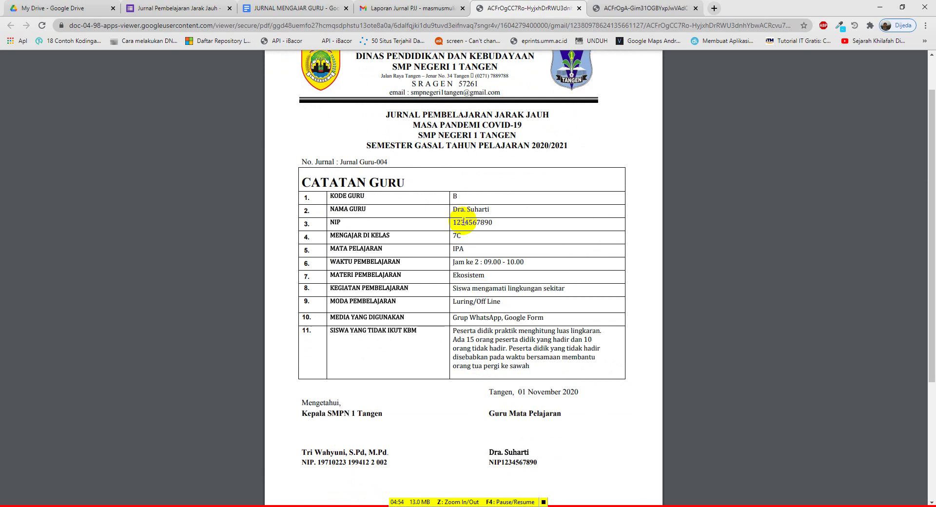
scroll(465, 225, down, 1)
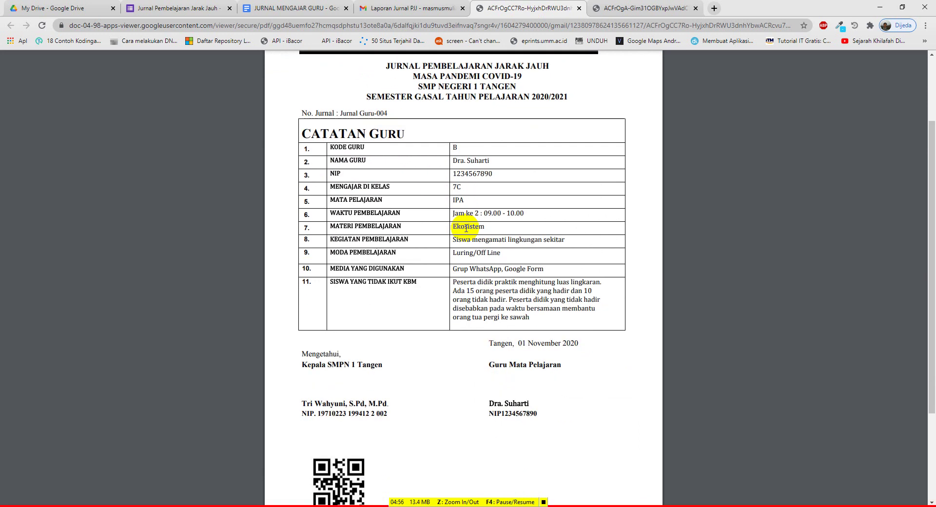
scroll(466, 230, down, 2)
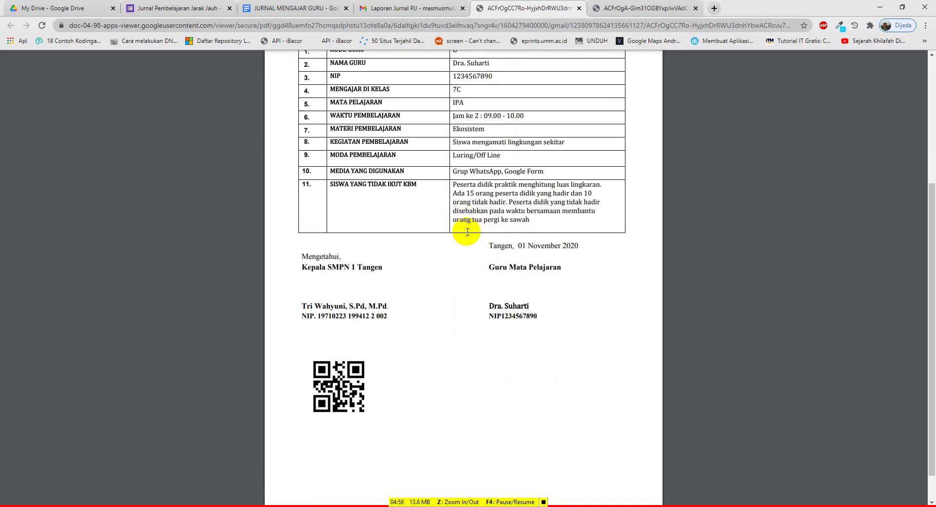
scroll(467, 232, up, 1)
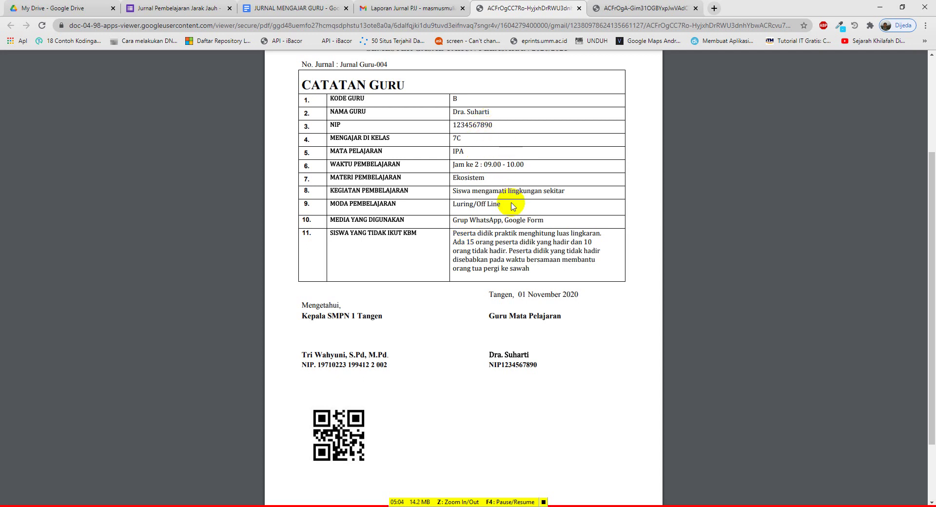
scroll(435, 235, up, 1)
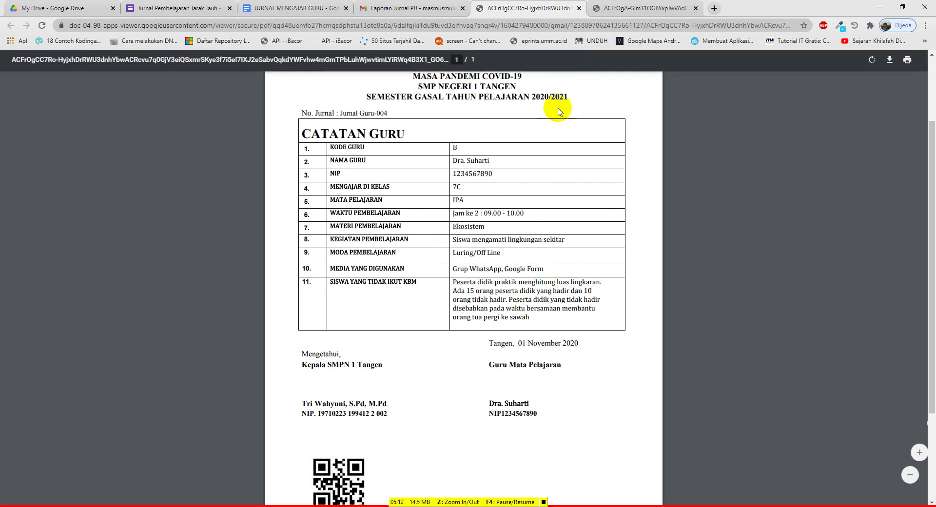
click(607, 9)
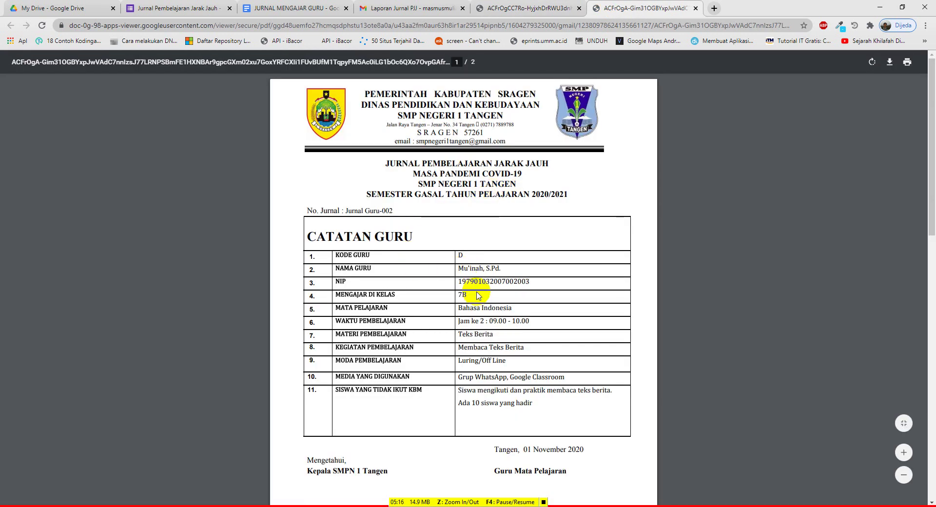
Scroll through Jurnal Guru-002's Teks Berita lesson of 01 November 2020 to its page-2 QR code
scroll(505, 283, down, 1)
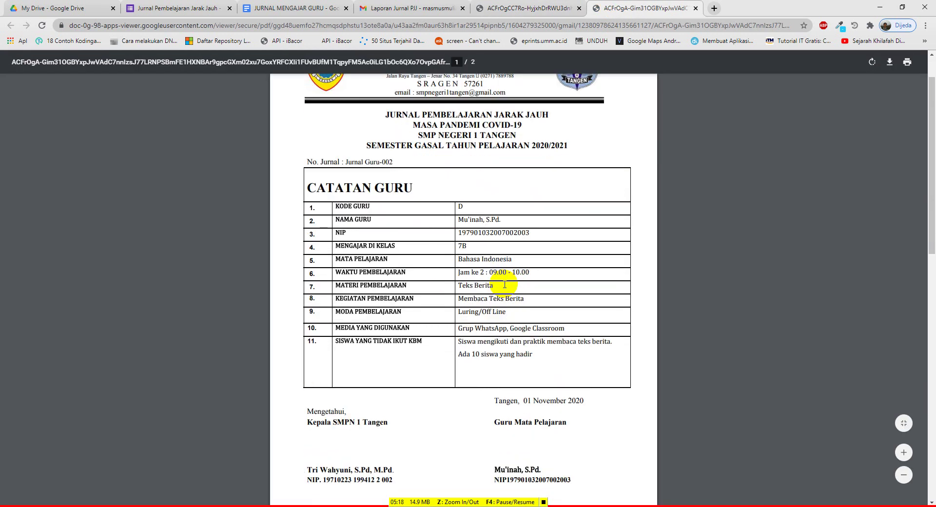
scroll(505, 285, down, 1)
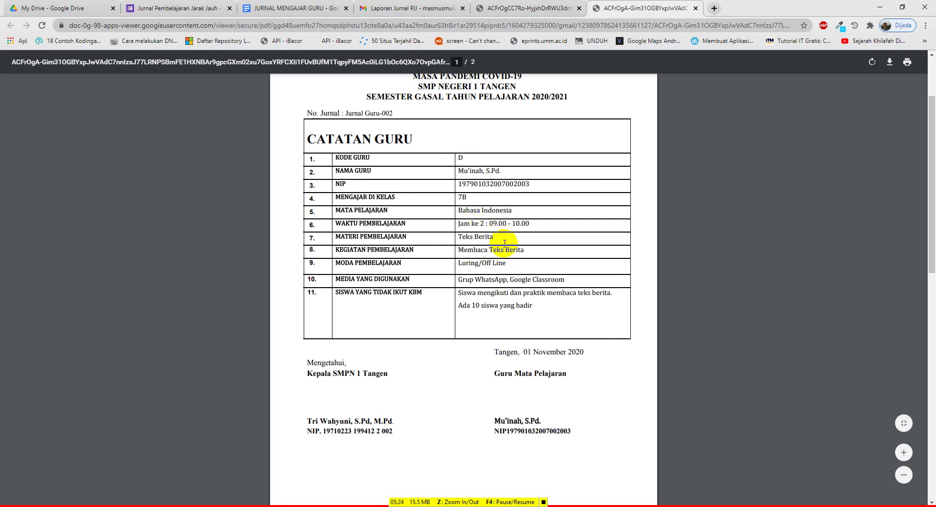
scroll(496, 247, down, 3)
scroll(496, 252, down, 1)
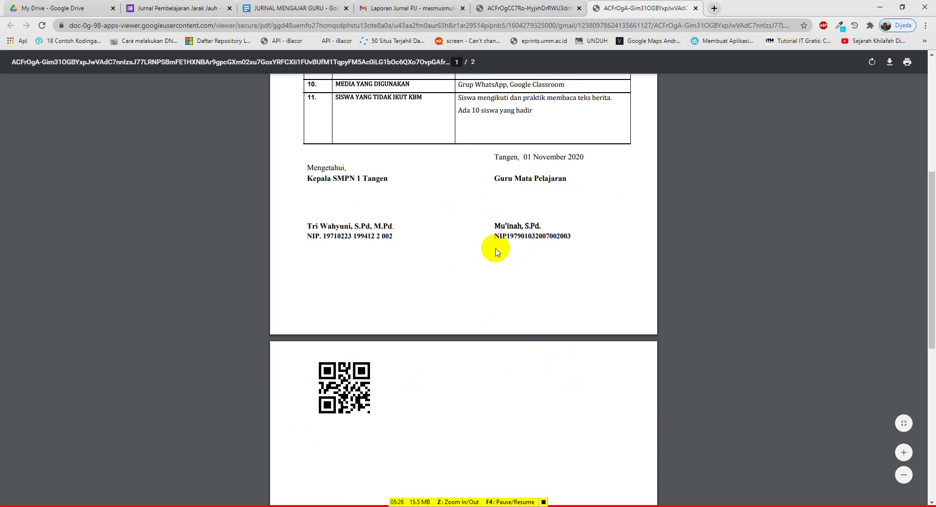
scroll(496, 252, up, 7)
scroll(496, 251, down, 2)
scroll(495, 251, down, 2)
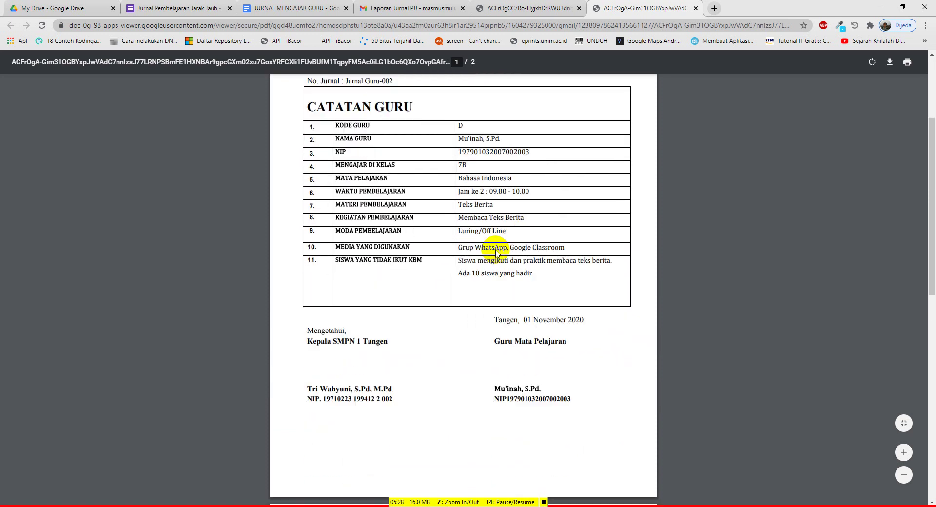
scroll(445, 289, up, 1)
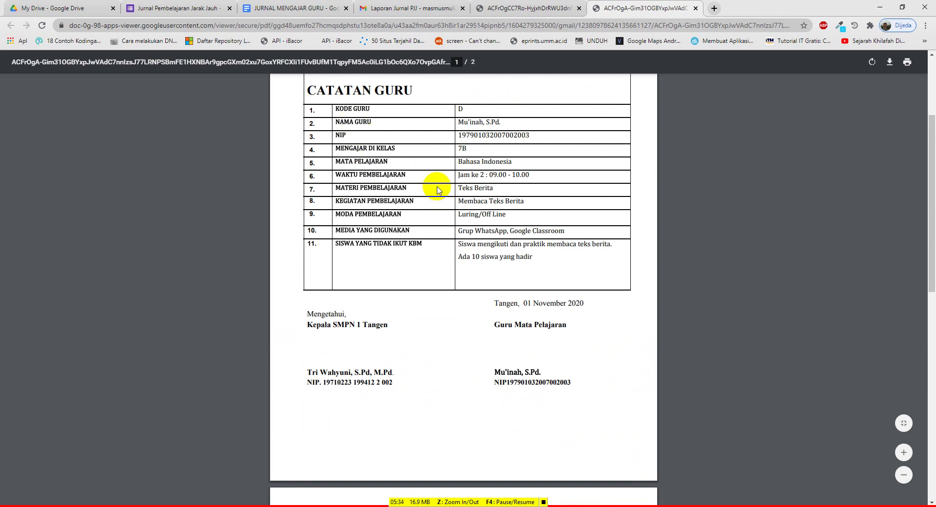
Compare the Jurnal Pembelajaran Jarak Jauh form's opening questions with the template's placeholders
click(177, 8)
scroll(329, 178, up, 10)
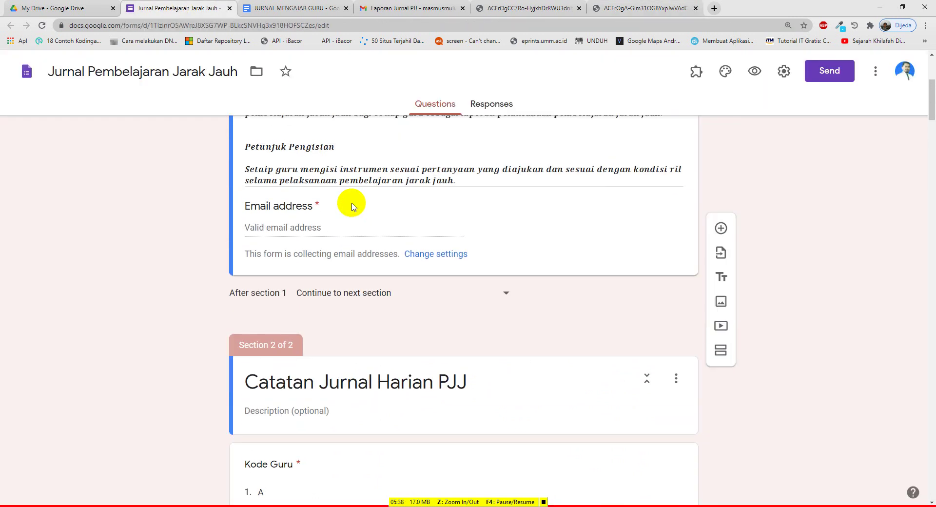
scroll(355, 209, down, 2)
scroll(369, 264, up, 2)
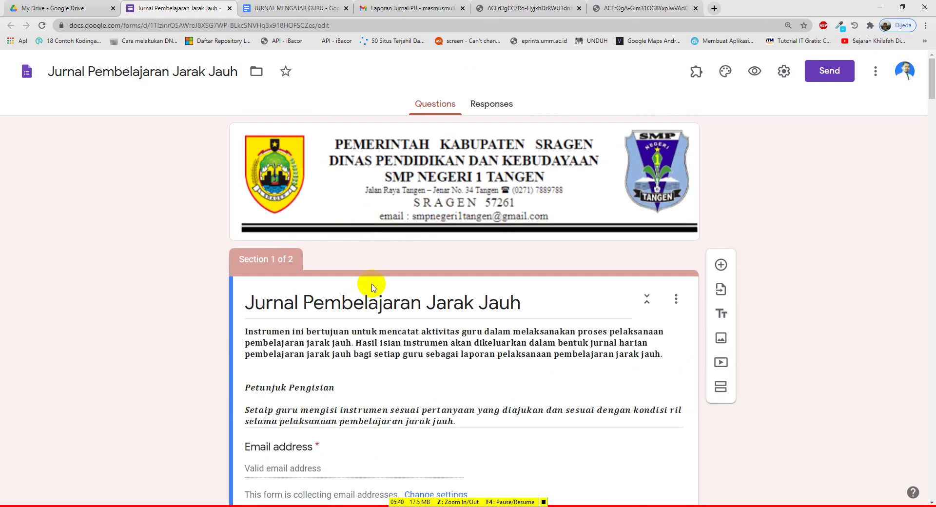
scroll(375, 292, down, 3)
scroll(379, 295, down, 3)
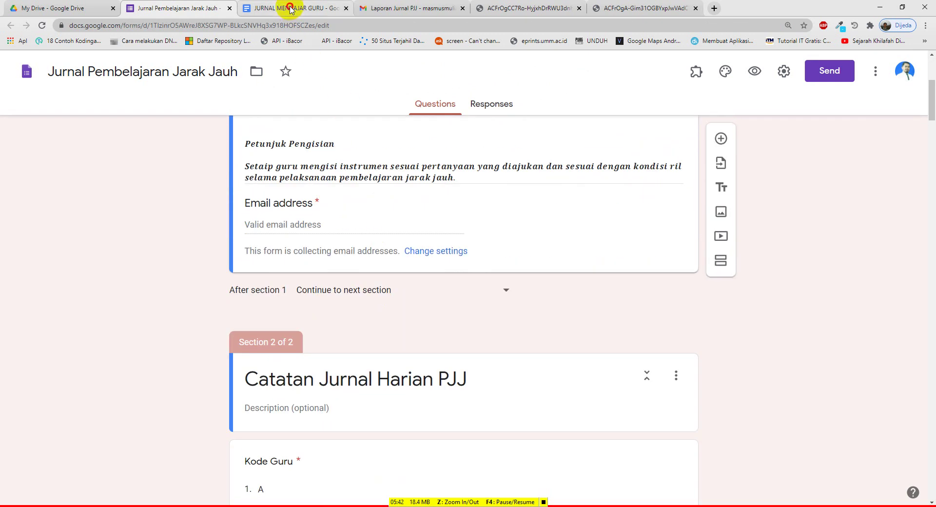
click(291, 8)
scroll(418, 274, down, 1)
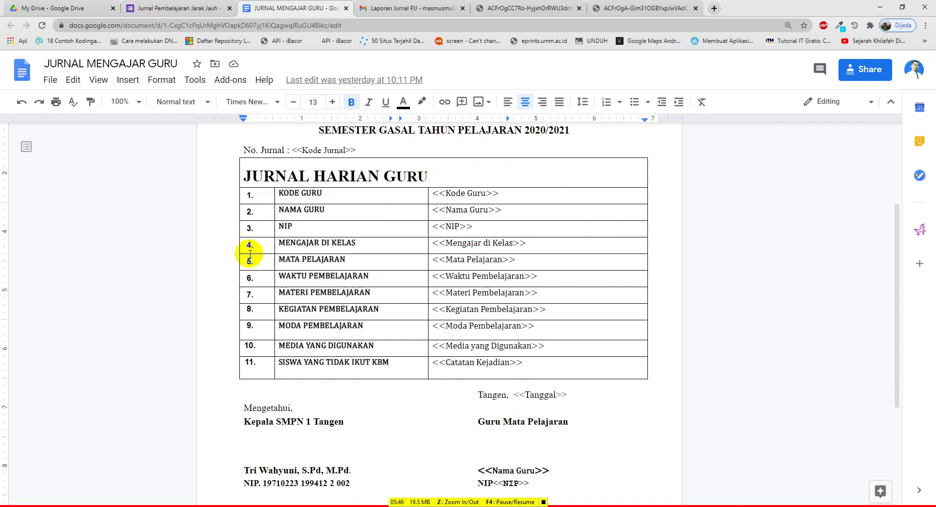
Review the form's questions from Kode Guru down to Moda Pembelajaran
click(199, 7)
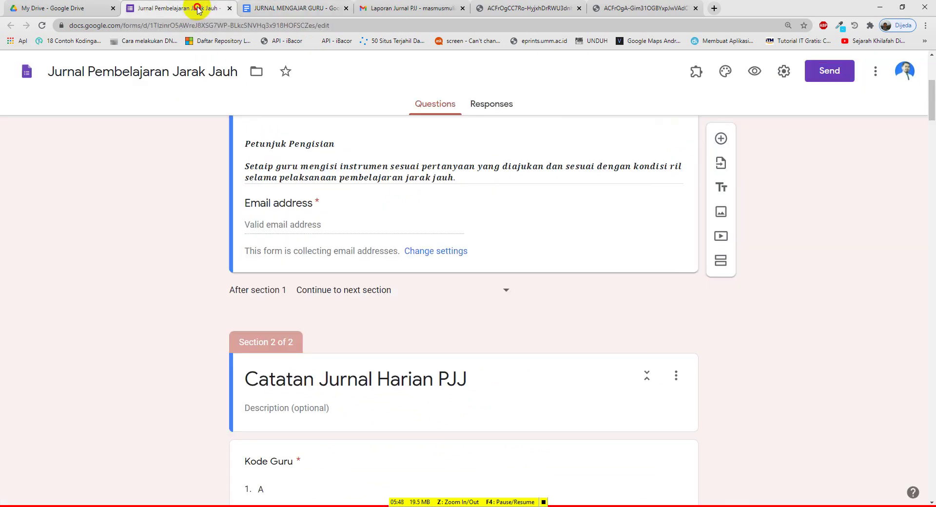
scroll(408, 213, up, 2)
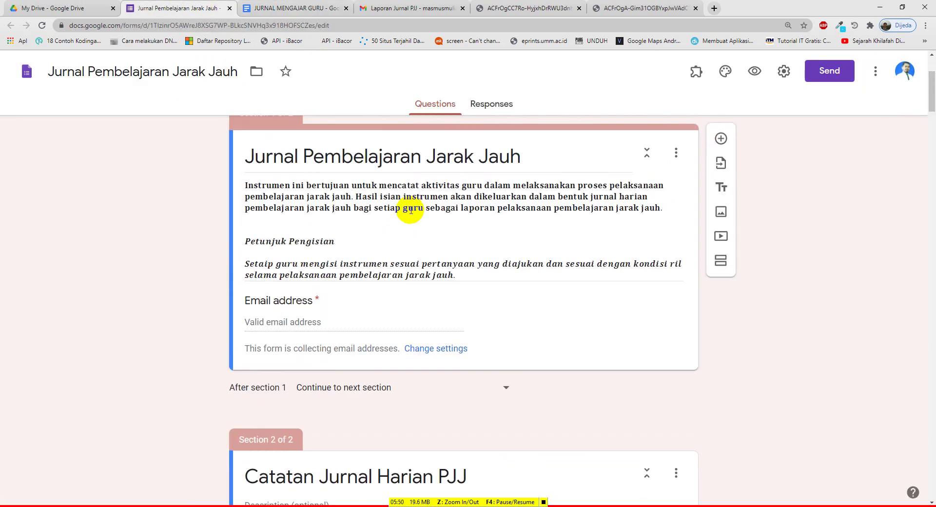
scroll(410, 217, down, 6)
scroll(411, 225, down, 20)
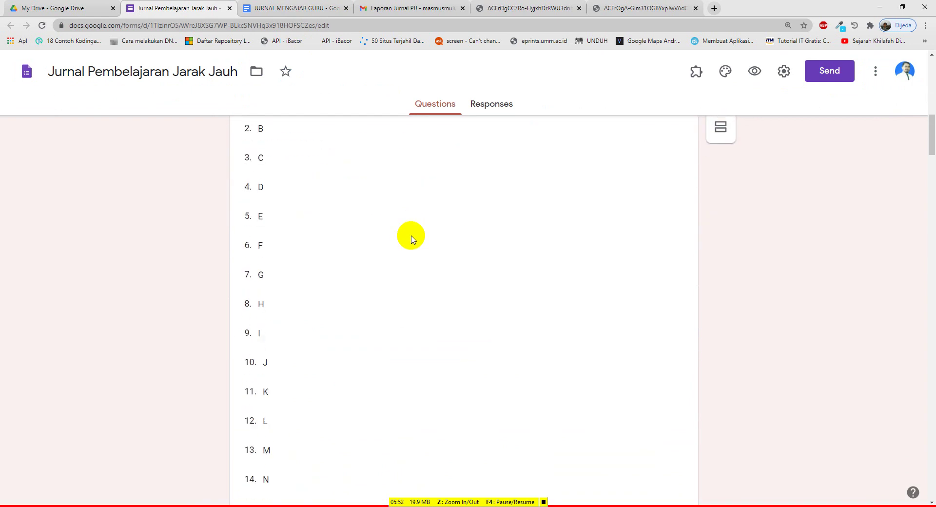
scroll(390, 293, down, 7)
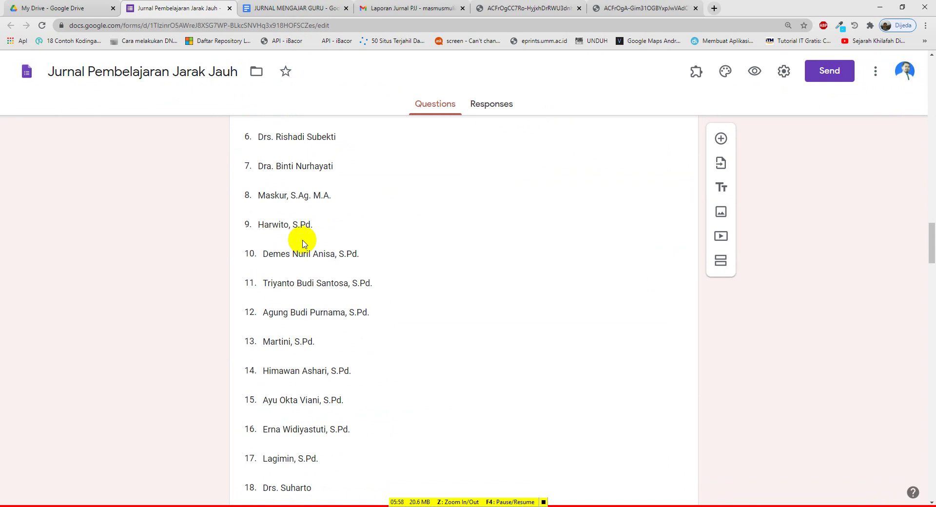
scroll(303, 244, down, 6)
scroll(303, 243, down, 14)
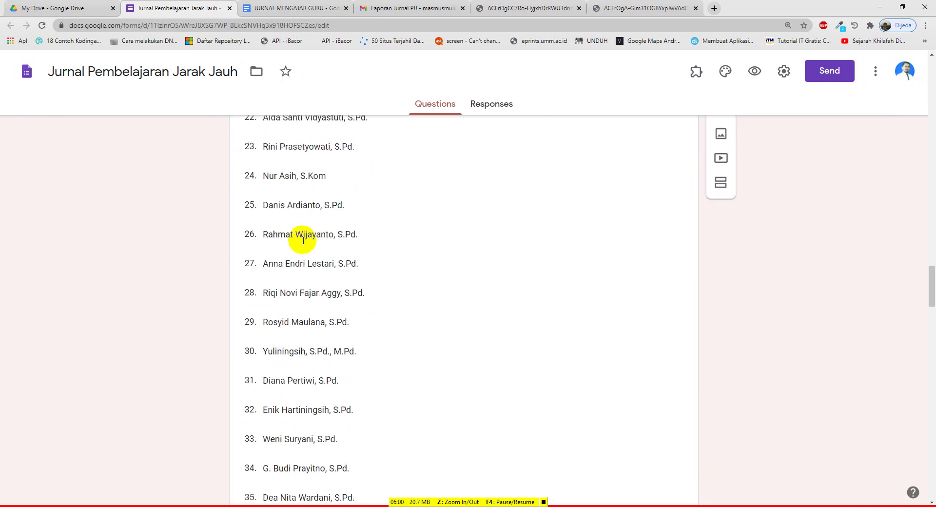
scroll(308, 253, down, 7)
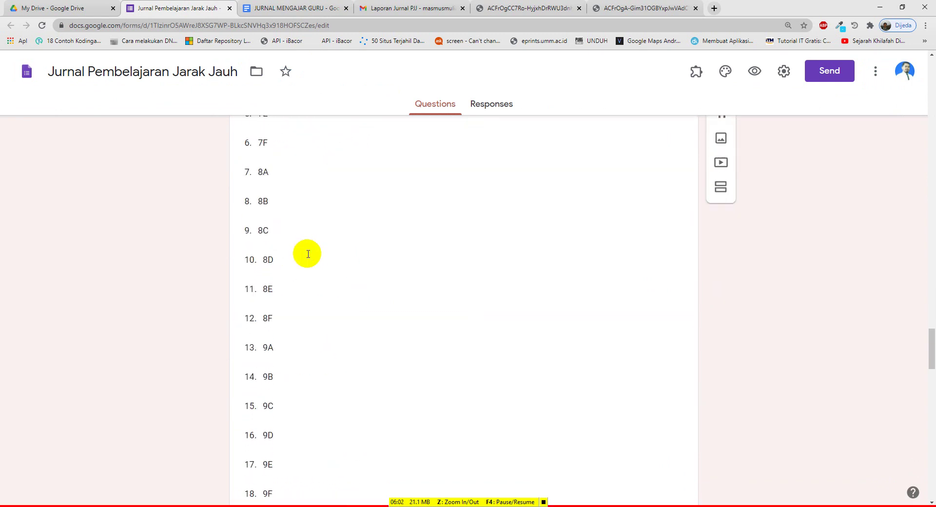
scroll(300, 241, up, 5)
scroll(275, 209, up, 3)
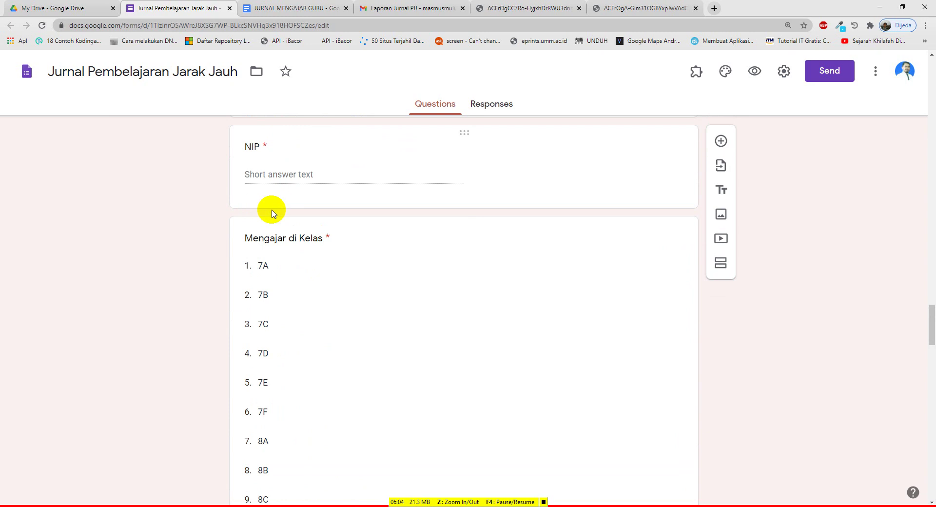
scroll(269, 282, down, 2)
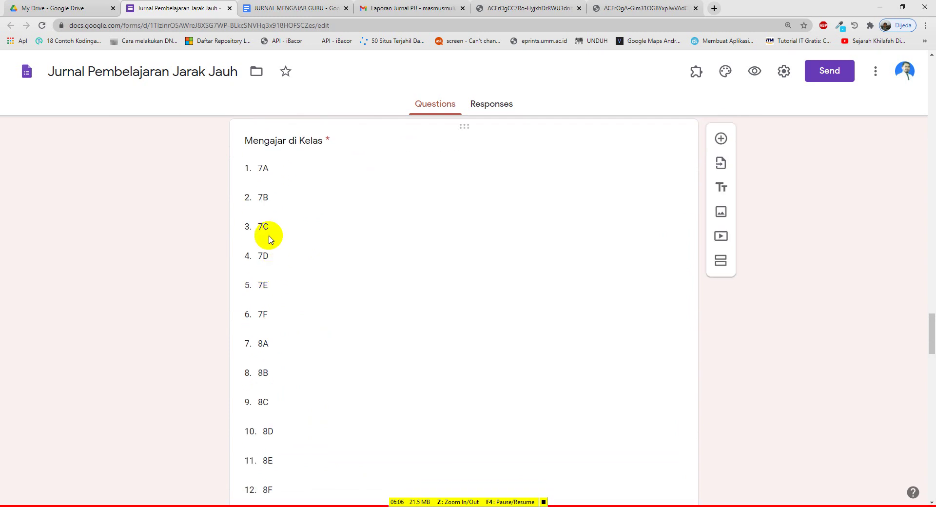
scroll(269, 239, down, 3)
scroll(274, 237, down, 8)
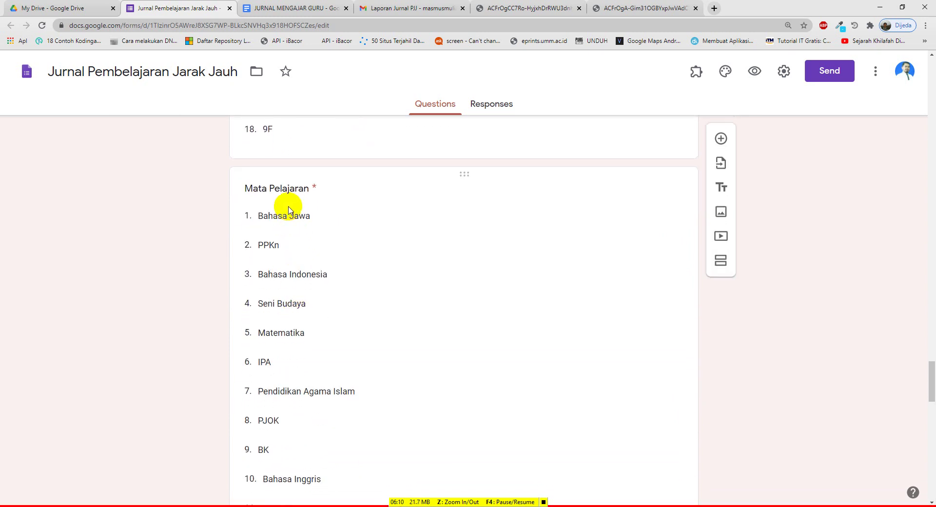
scroll(296, 234, down, 7)
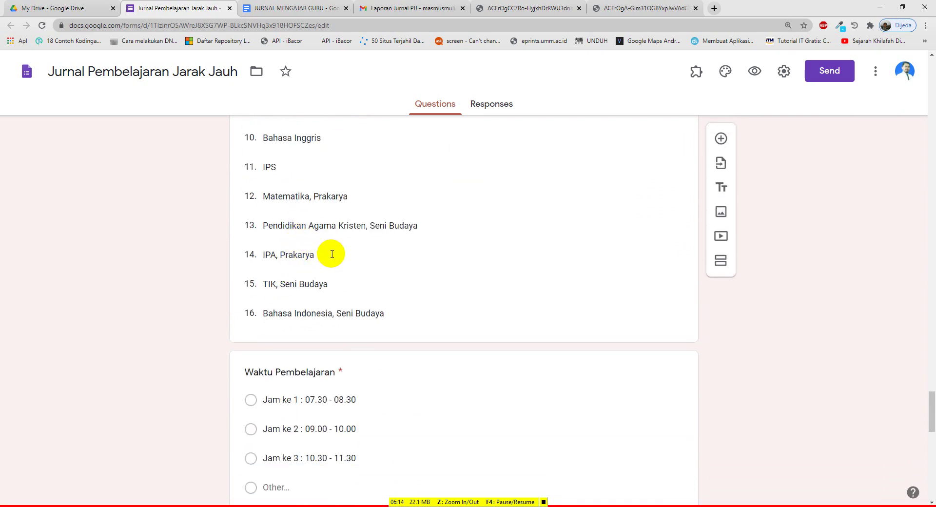
scroll(331, 253, down, 4)
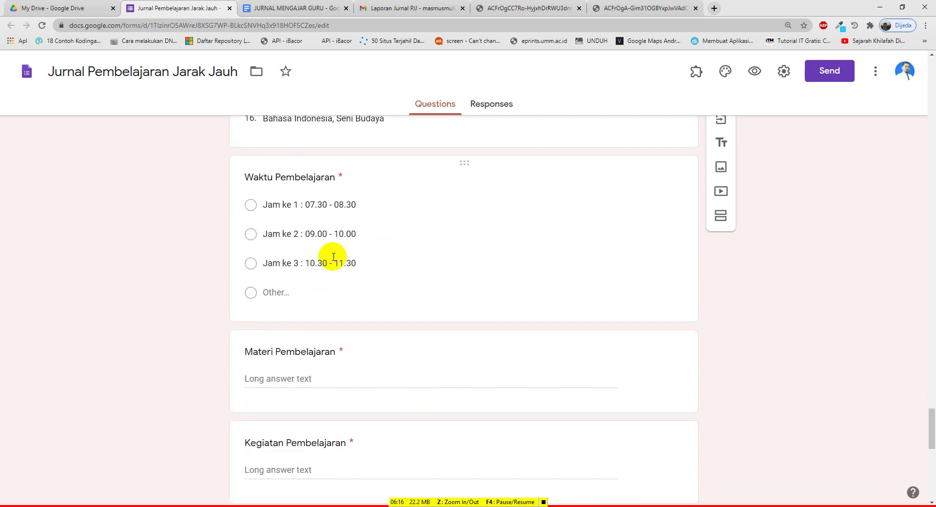
scroll(328, 231, down, 3)
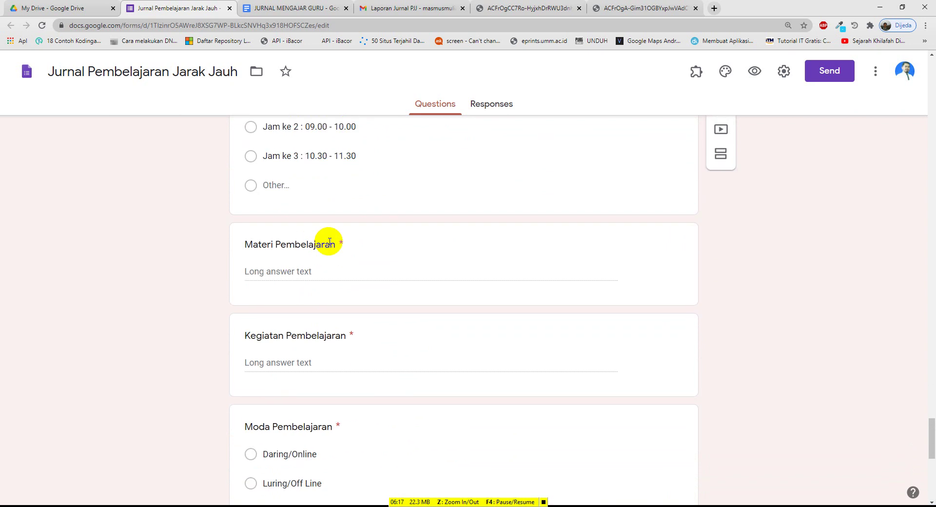
click(299, 9)
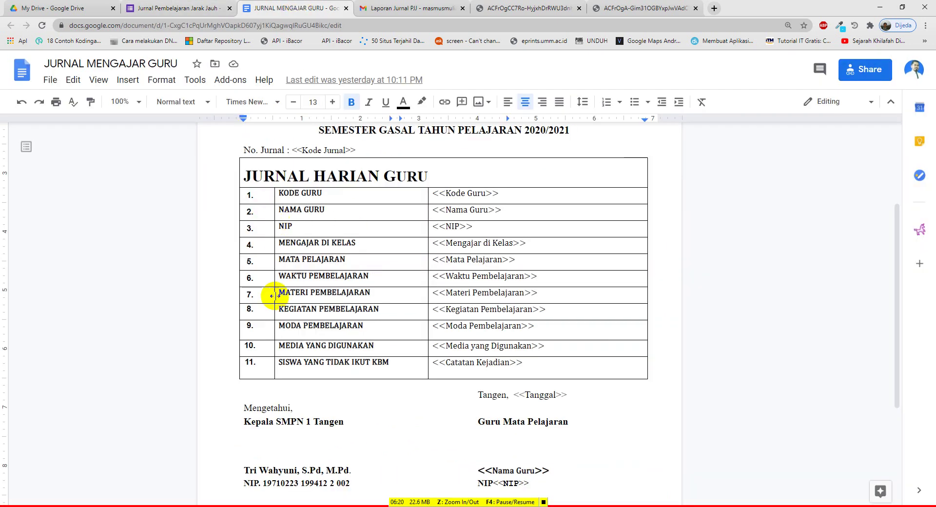
Highlight the <<Kode Jurnal>> placeholder in the template
scroll(343, 272, down, 1)
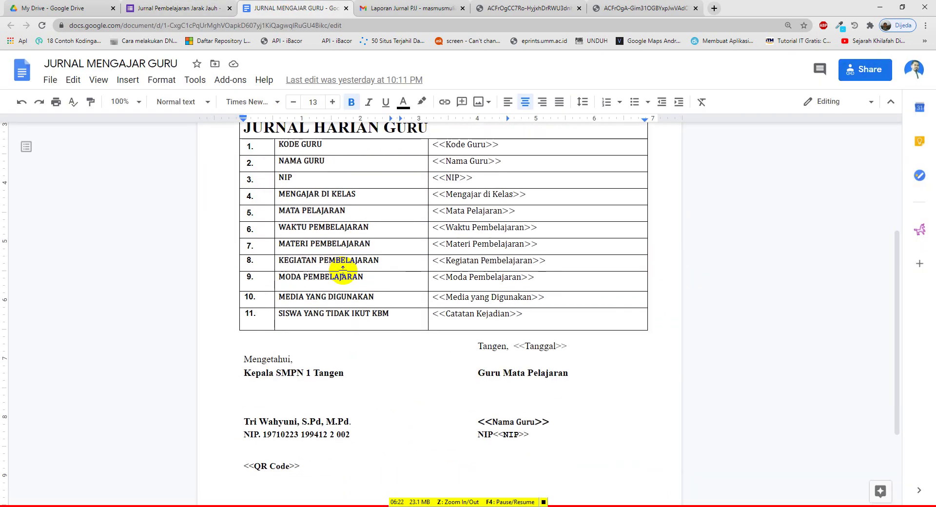
scroll(356, 257, up, 2)
scroll(418, 303, down, 2)
scroll(400, 272, up, 2)
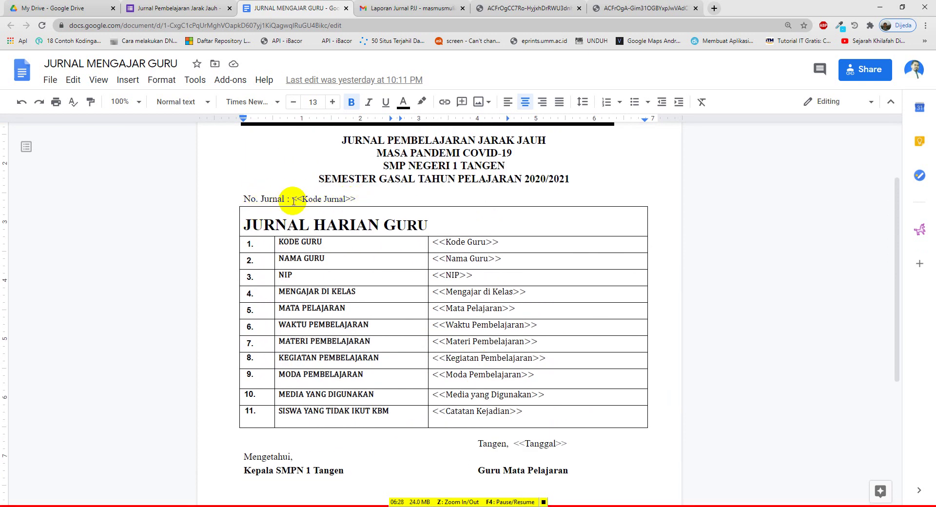
drag(293, 200, 357, 199)
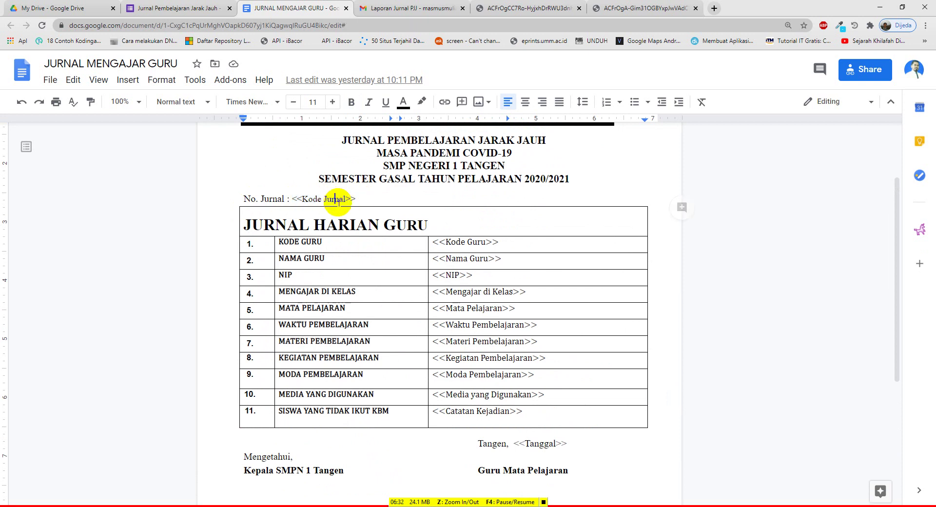
Highlight the Tangen, <<Tanggal>> date line and scroll down to the <<QR Code>> placeholder
scroll(408, 261, down, 3)
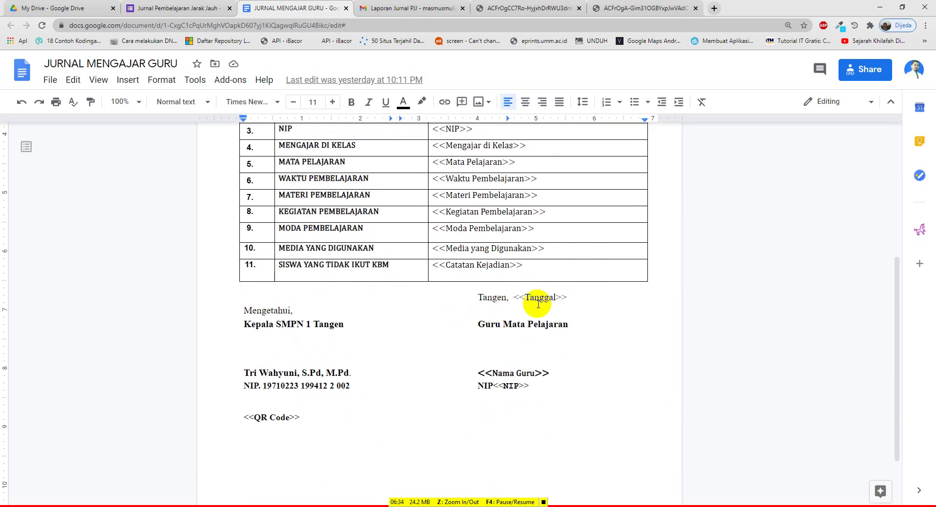
drag(480, 298, 568, 299)
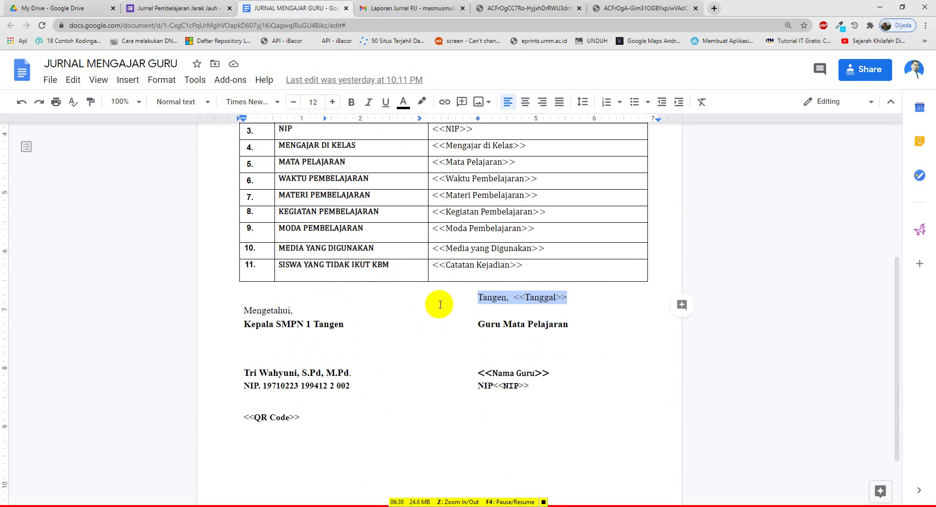
scroll(437, 306, down, 2)
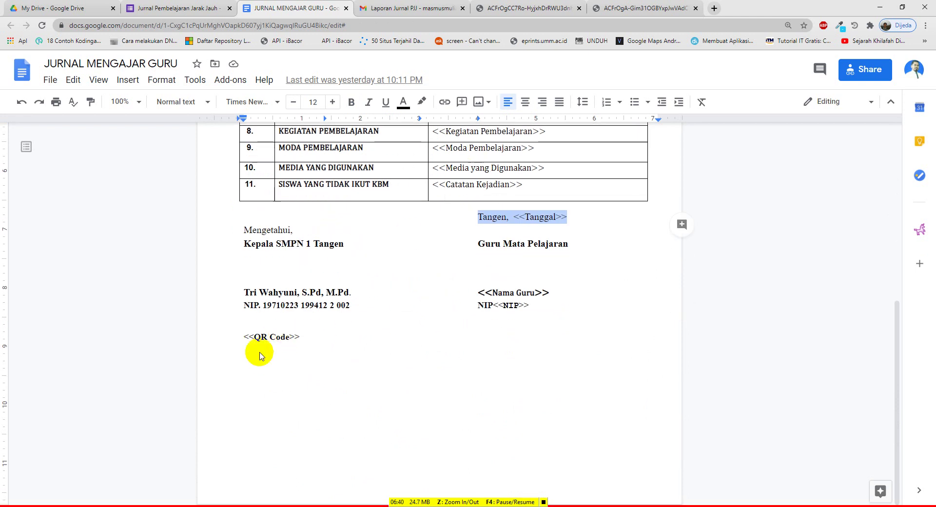
View the QR code on the merged CATATAN GURU journal PDF, then return to the PERSIAPAN slide
click(512, 8)
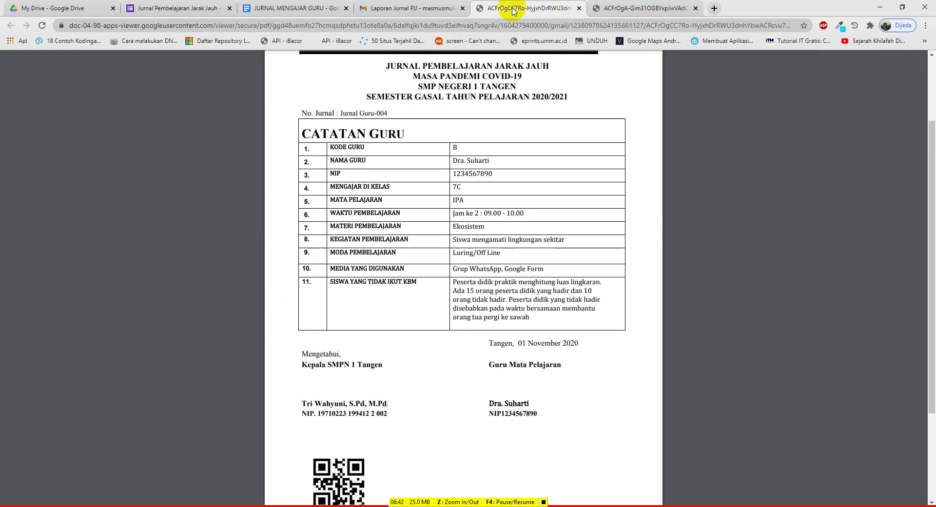
scroll(402, 258, down, 3)
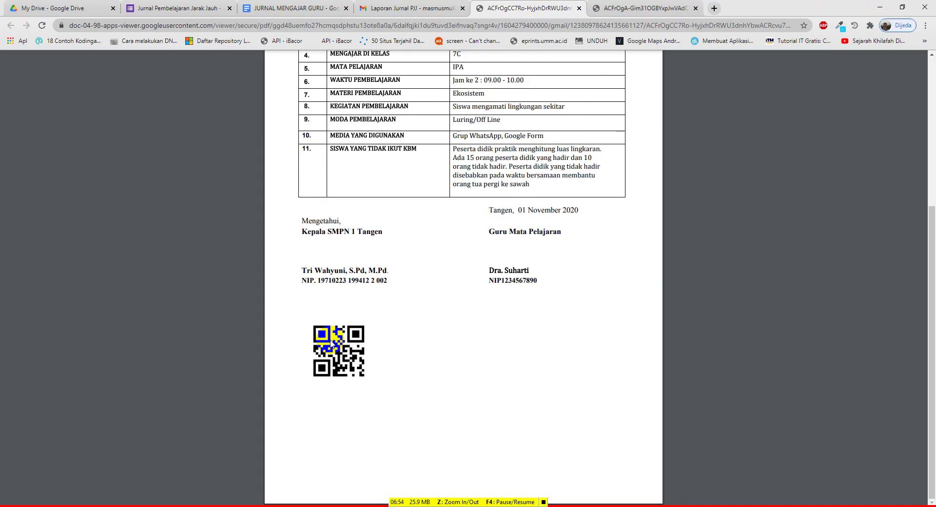
scroll(332, 343, up, 2)
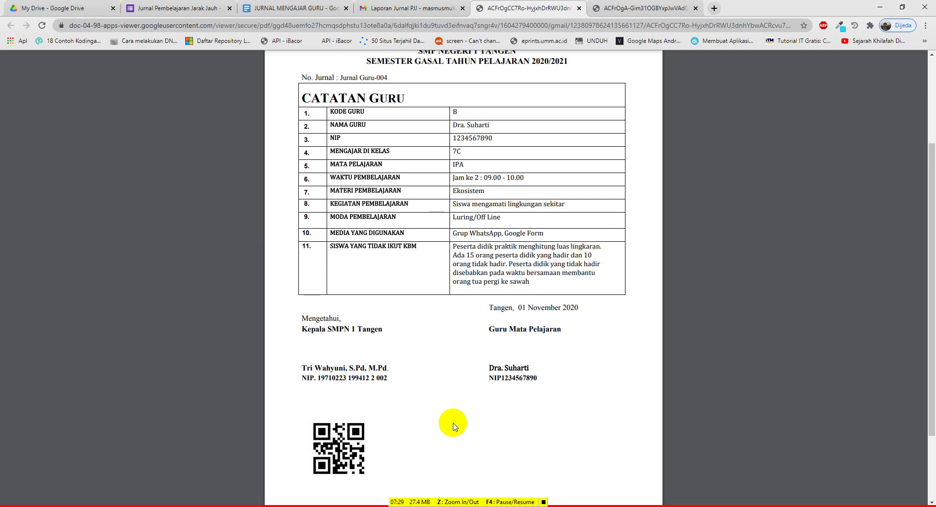
key(alt+Tab)
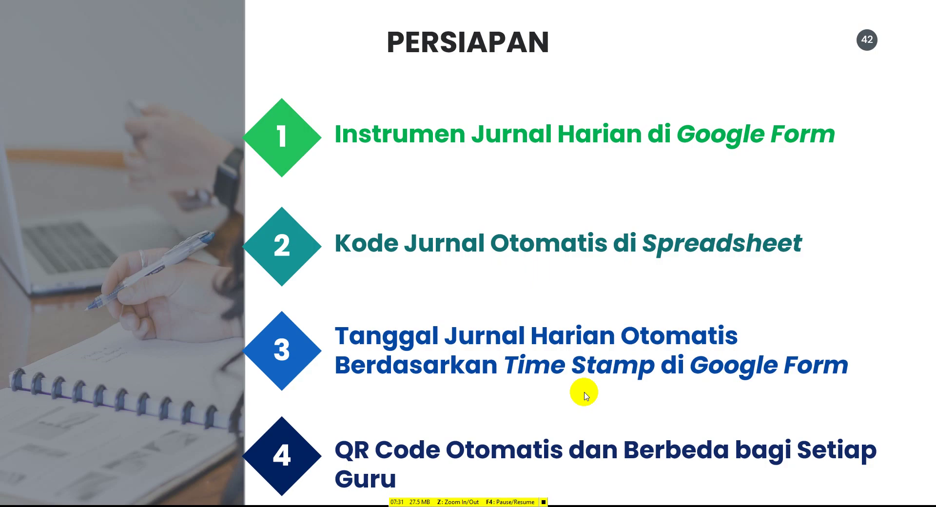
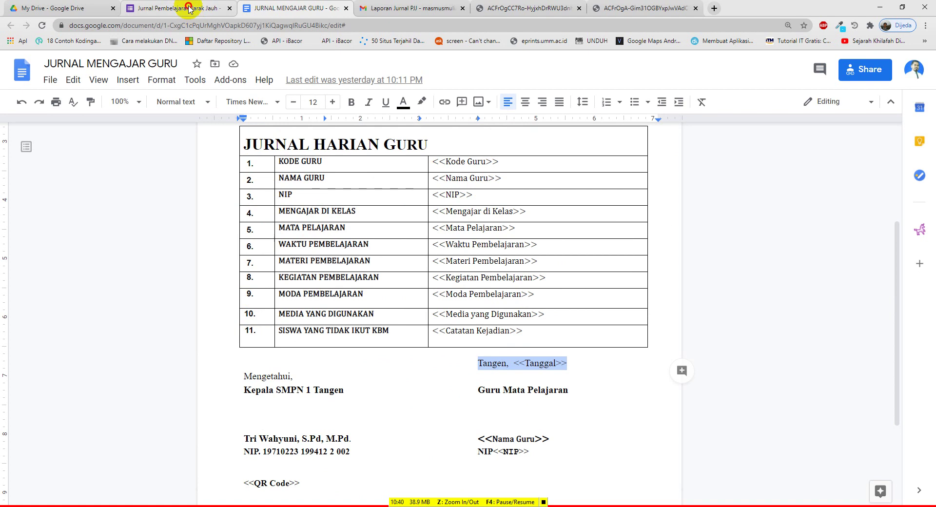
Switch to the Jurnal Pembelajaran Jarak Jauh form in Google Forms
click(195, 7)
scroll(326, 243, down, 1)
scroll(328, 245, up, 6)
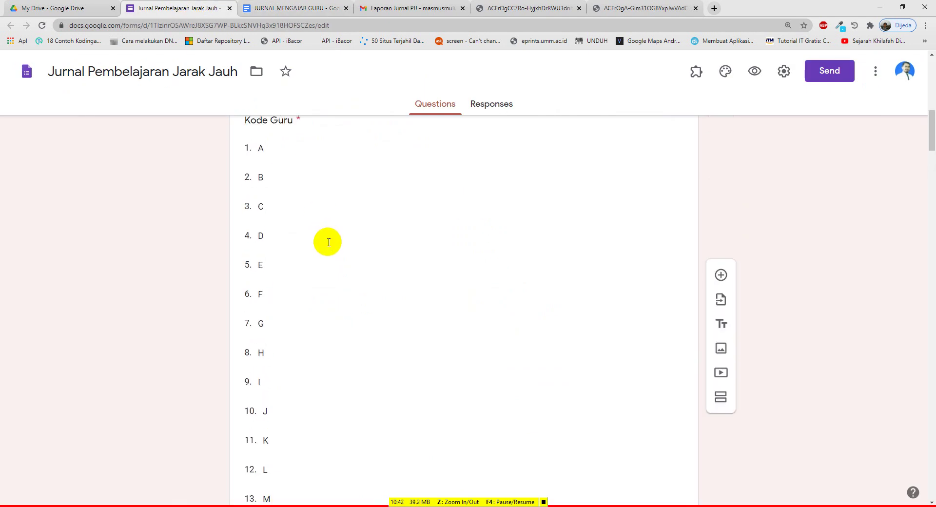
scroll(311, 244, down, 14)
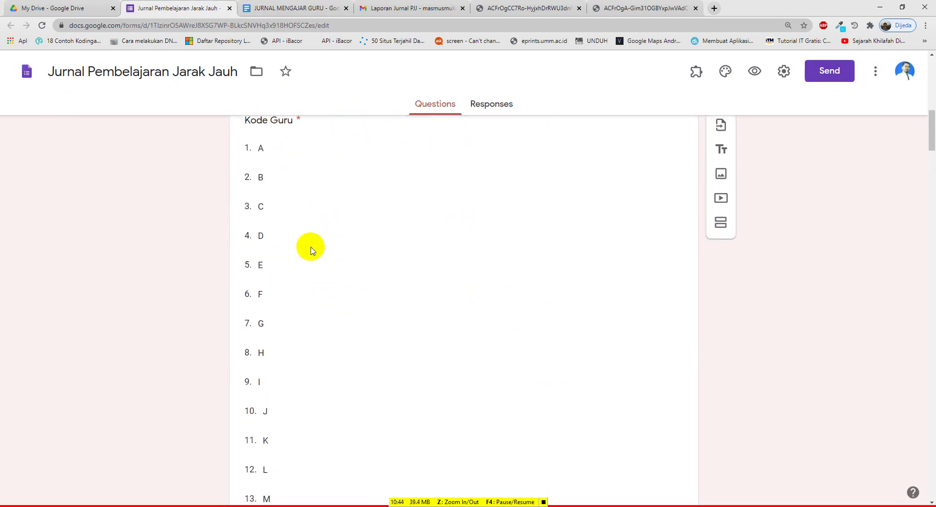
scroll(311, 249, down, 20)
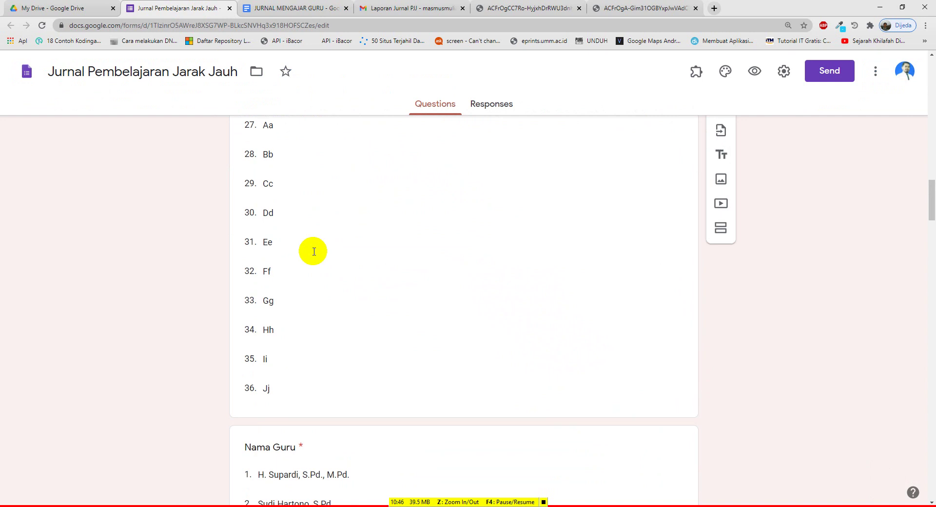
scroll(340, 316, down, 20)
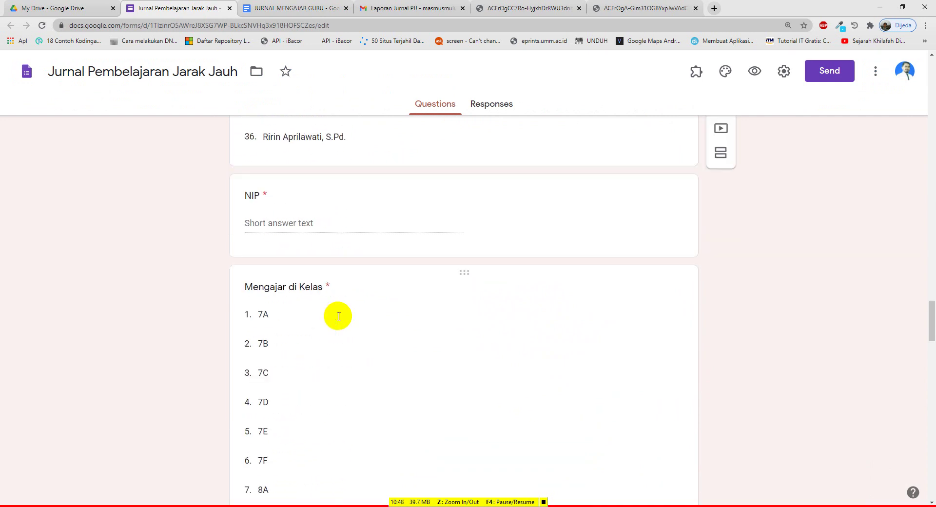
scroll(348, 329, down, 8)
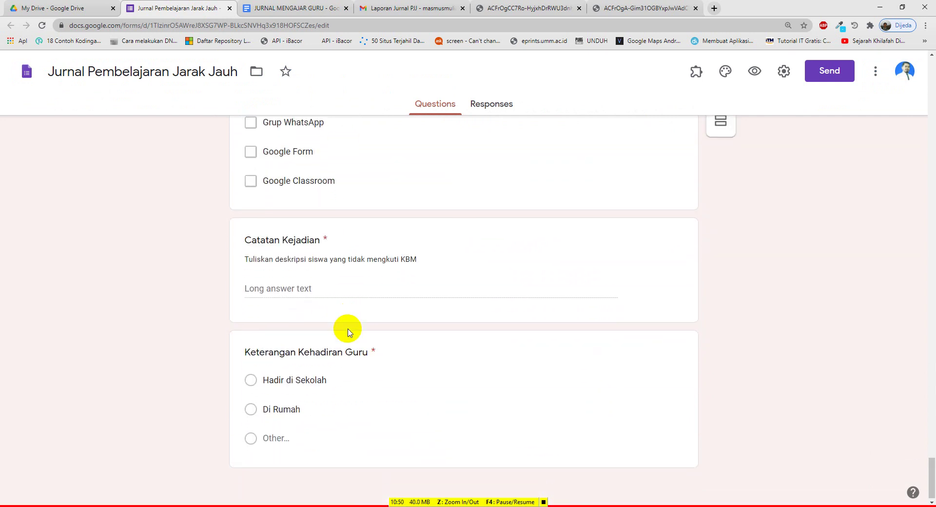
scroll(348, 329, up, 20)
scroll(380, 306, up, 20)
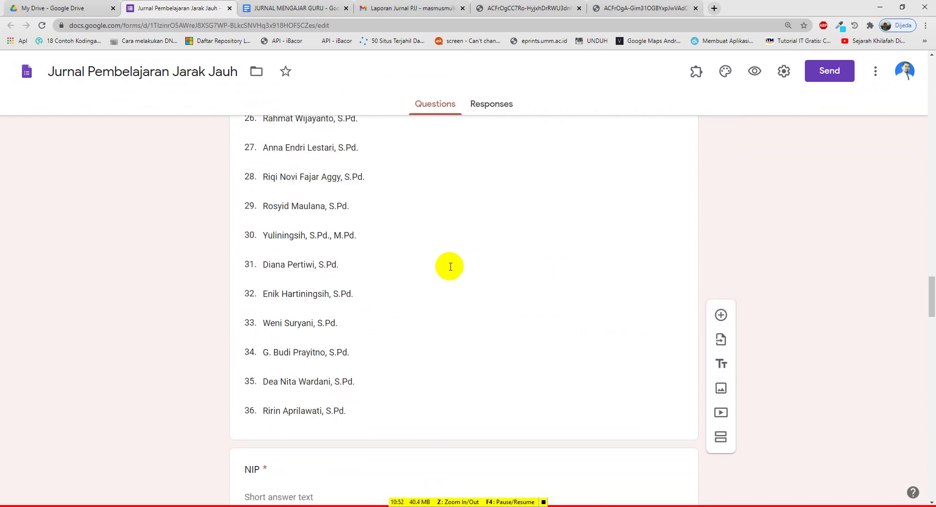
scroll(508, 232, up, 20)
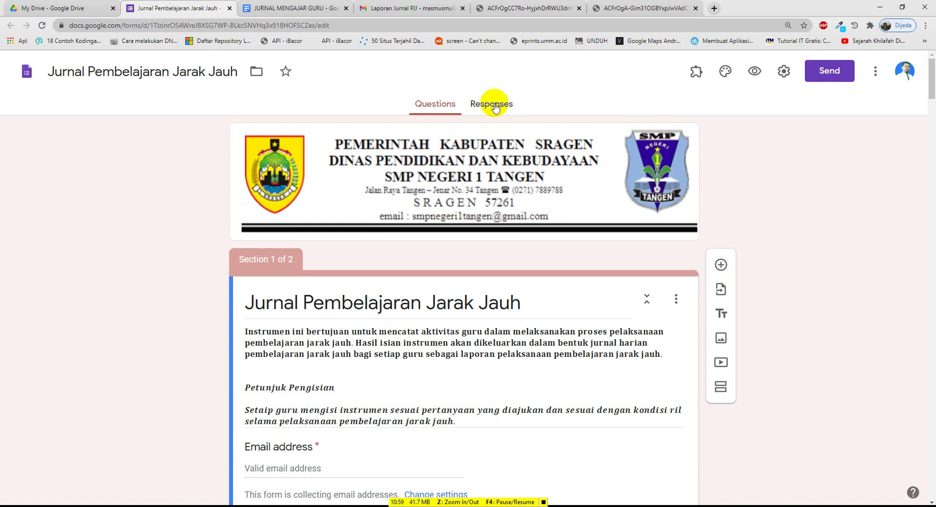
Open the 'Jurnal Pembelajaran Jarak Jauh (Responses)' spreadsheet from the form's Responses view
click(495, 107)
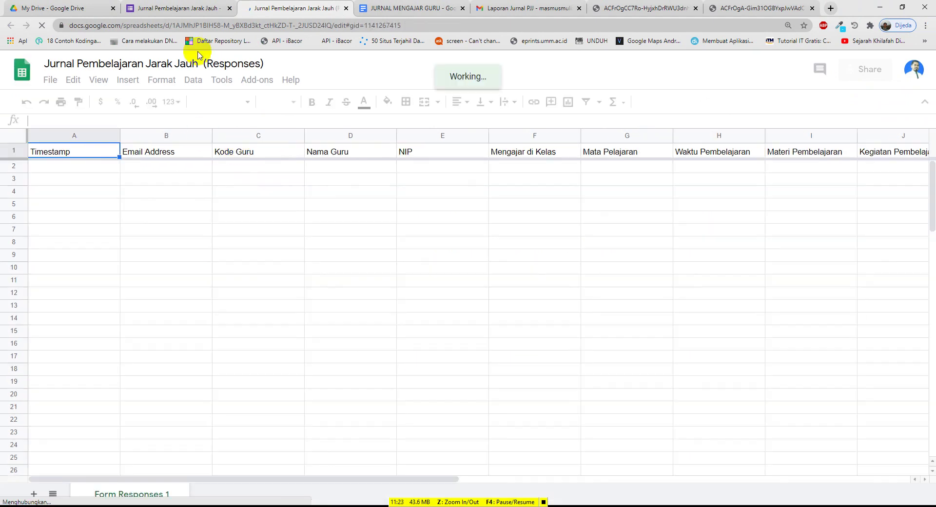
click(188, 9)
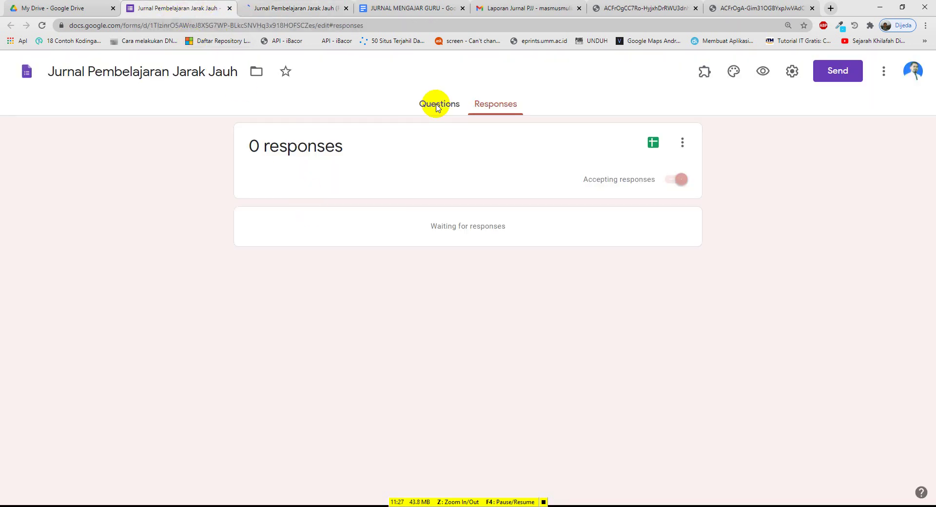
click(439, 104)
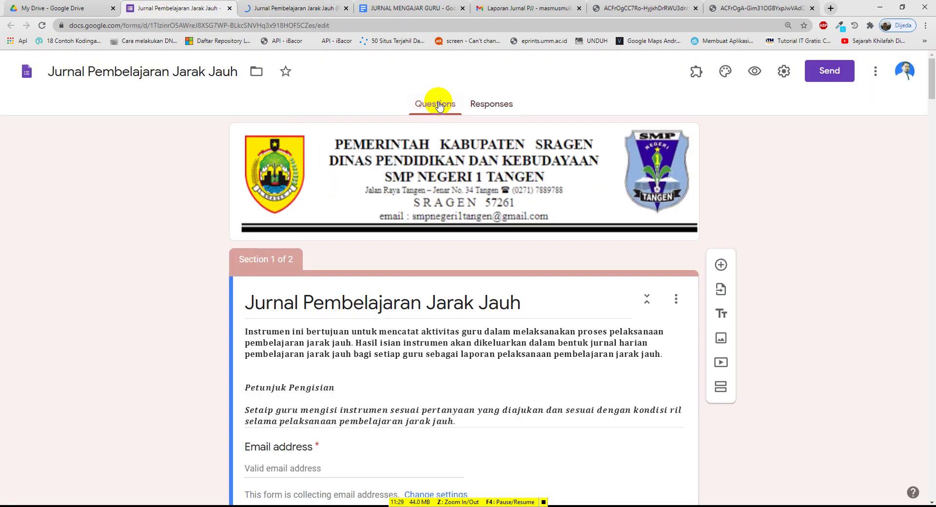
click(278, 7)
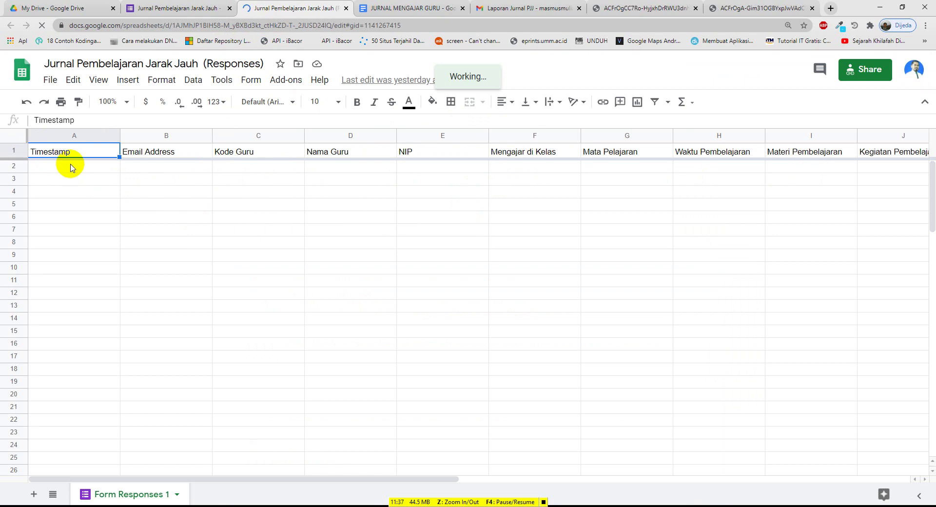
Inspect the Email Address and Keterangan Kehadiran Guru headers in the responses sheet
click(161, 160)
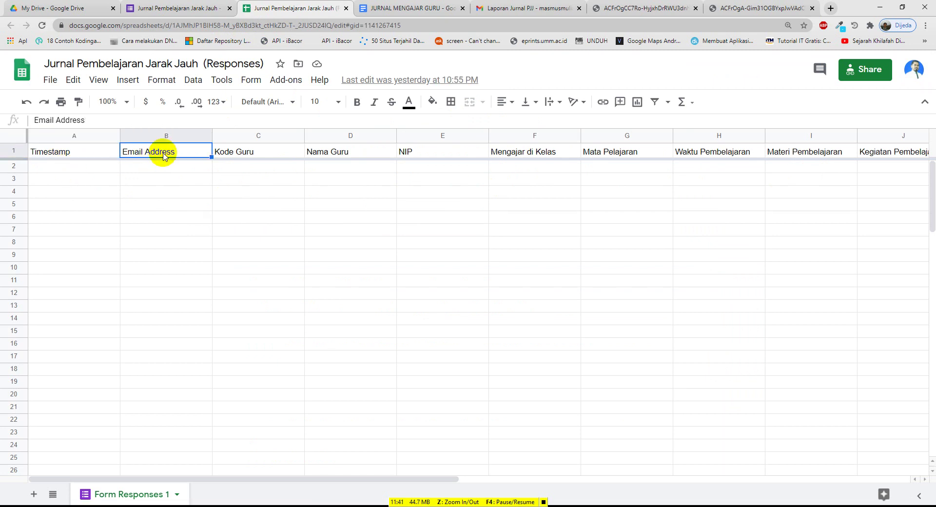
click(155, 9)
scroll(316, 347, down, 3)
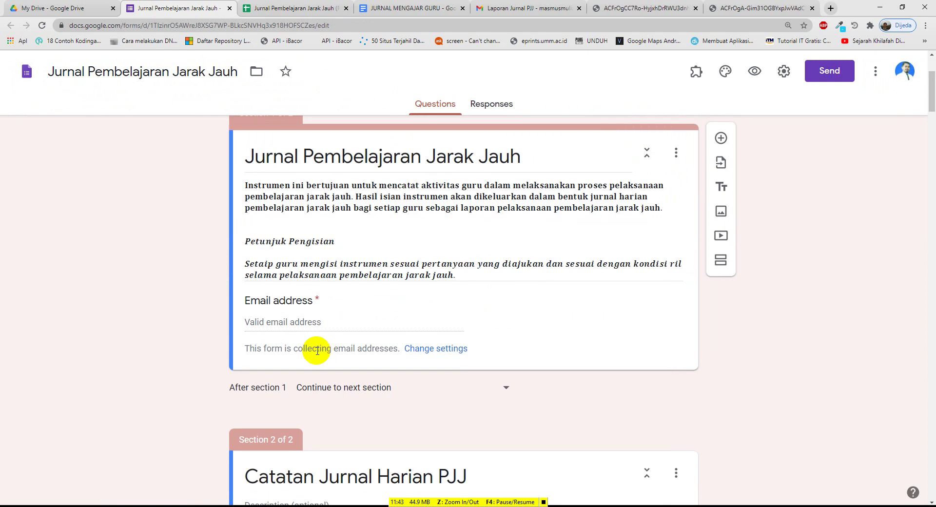
click(300, 8)
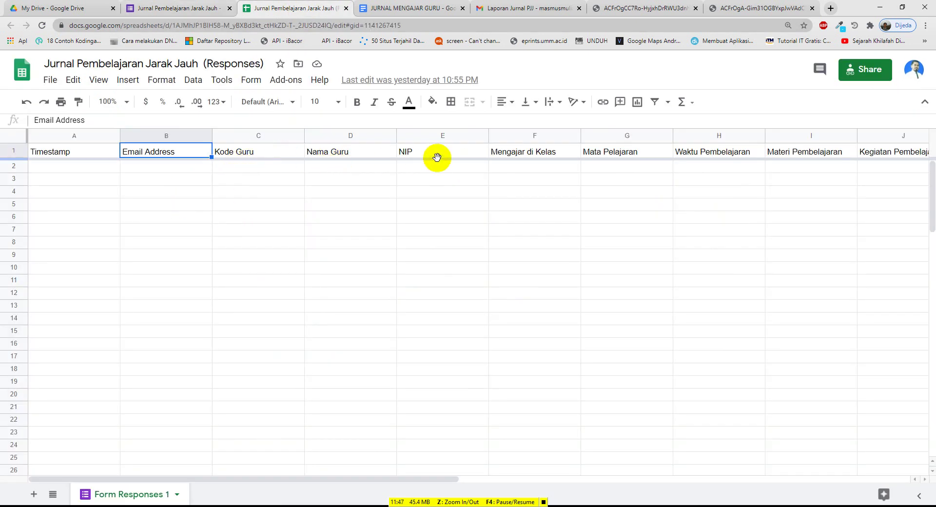
drag(434, 480, 844, 480)
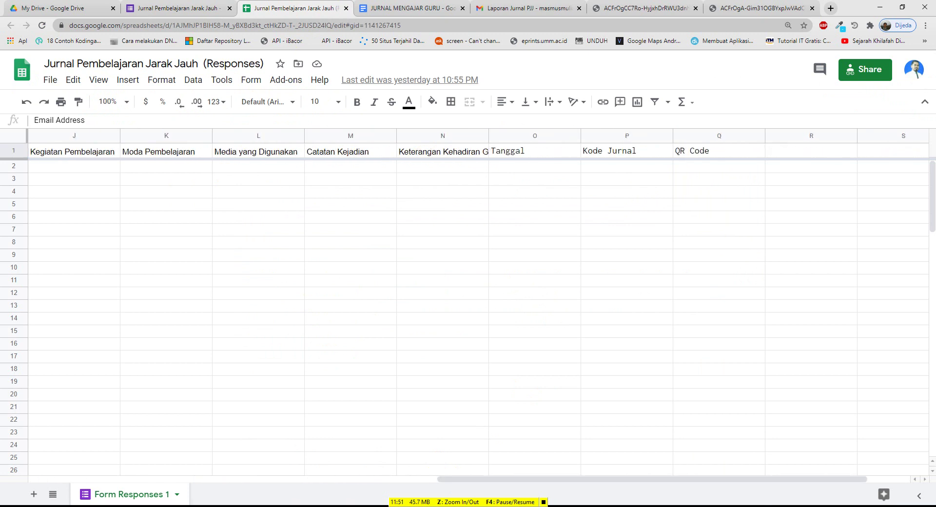
click(433, 154)
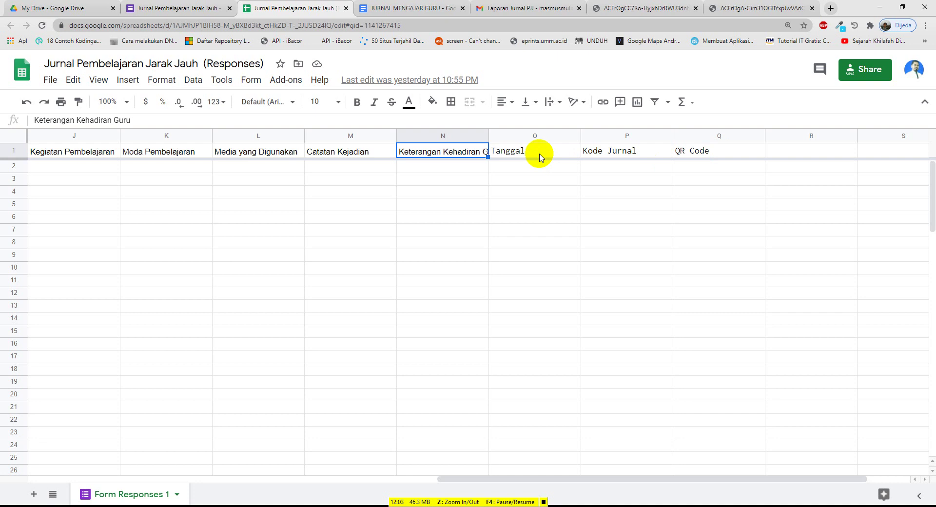
View the ARRAYFORMULAs behind the QR Code (Q1) and Tanggal (O1) columns
drag(600, 480, 102, 243)
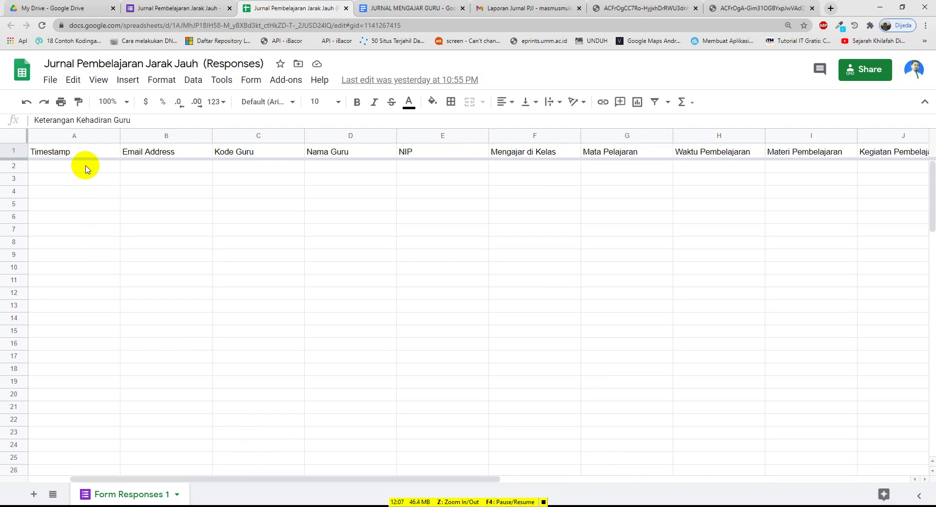
drag(309, 479, 693, 495)
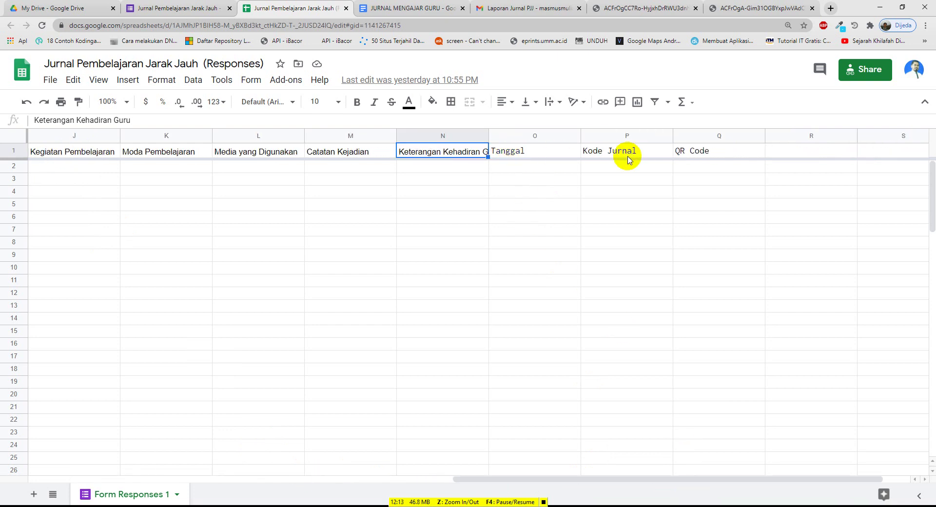
click(715, 153)
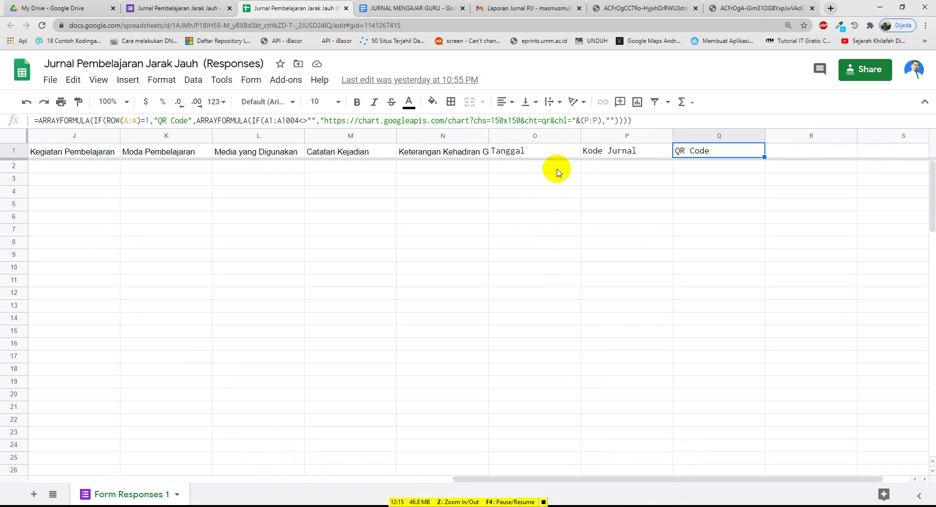
click(534, 152)
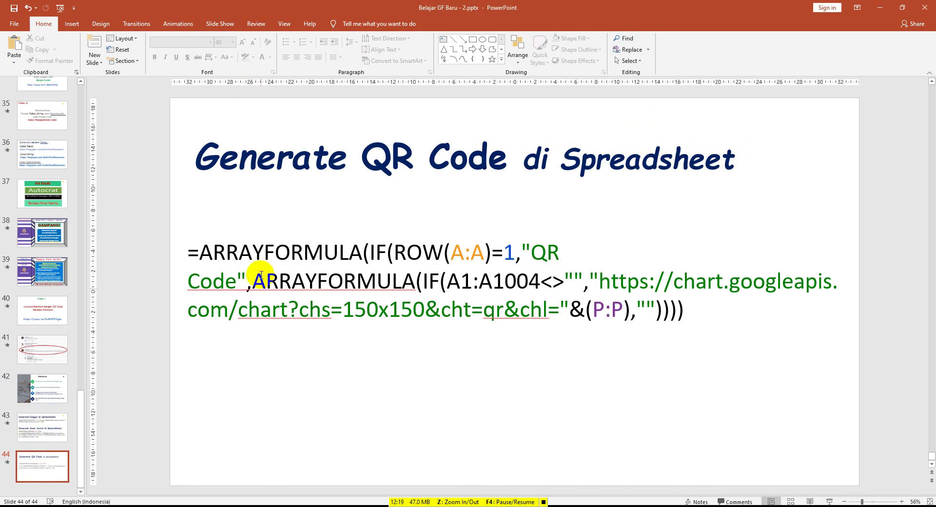
Select the full Tanggal ARRAYFORMULA text on PowerPoint slide 43
scroll(168, 390, up, 1)
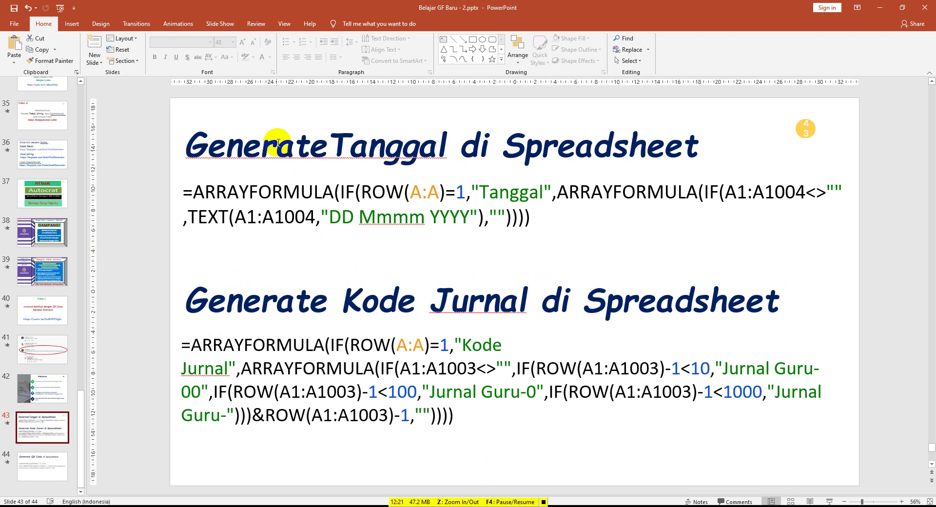
click(361, 149)
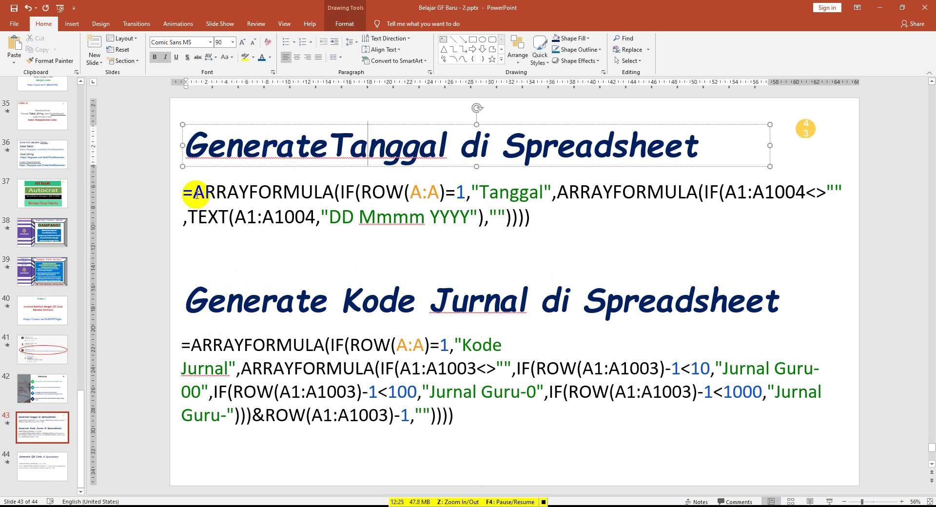
click(183, 193)
triple_click(225, 198)
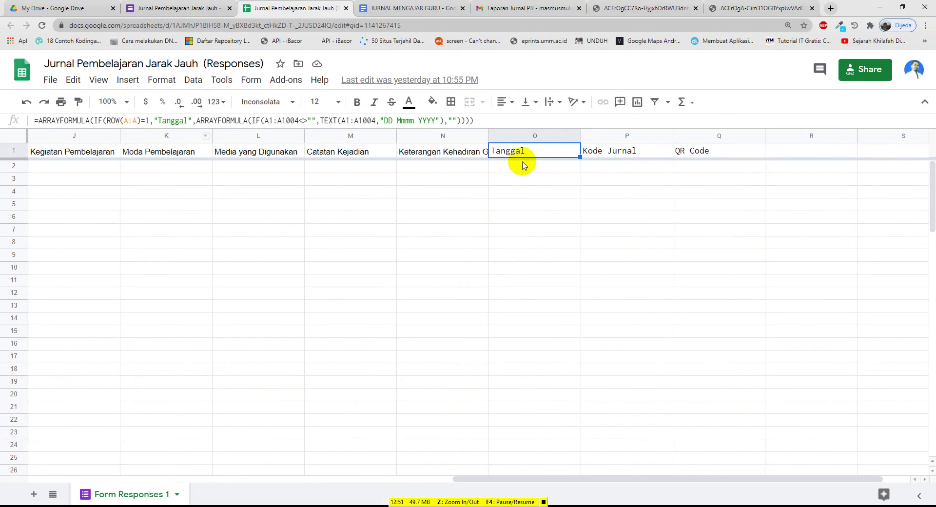
View the Kode Jurnal column's formula with the formula bar expanded
drag(613, 479, 142, 428)
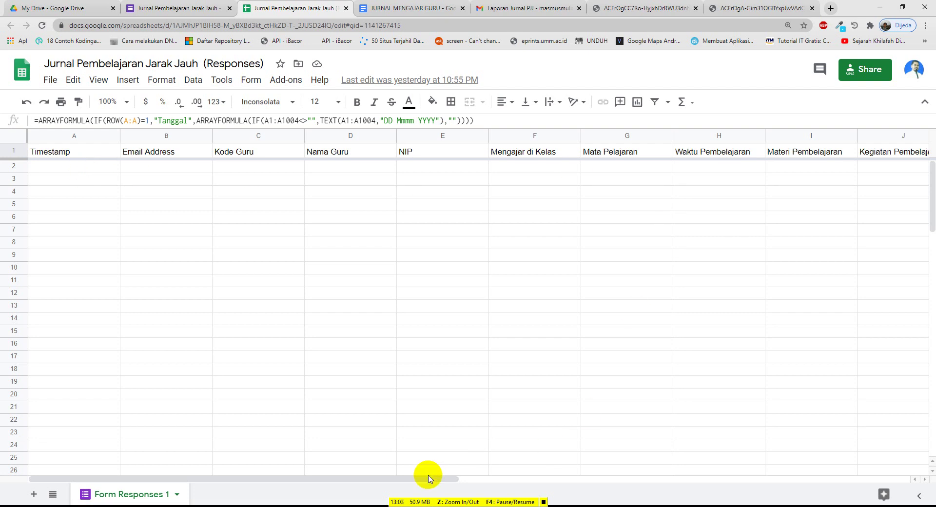
drag(428, 479, 752, 484)
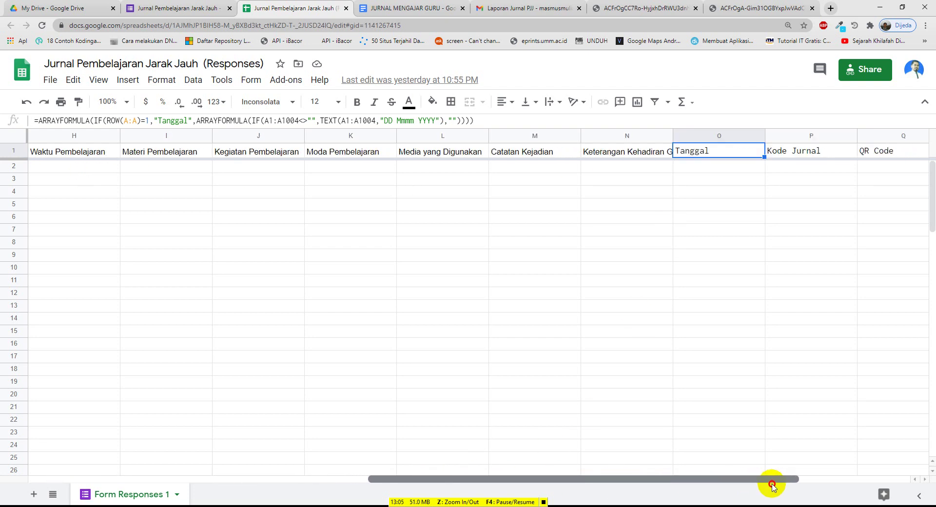
click(696, 170)
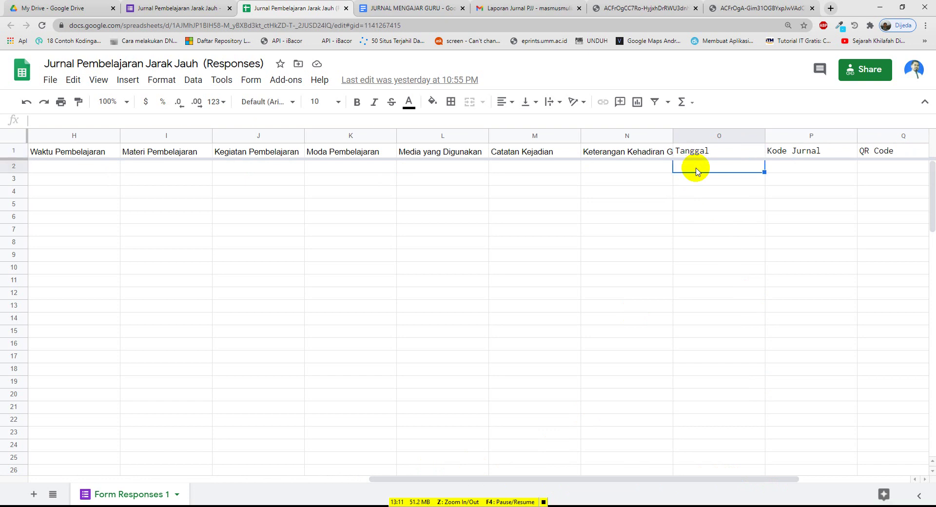
click(794, 156)
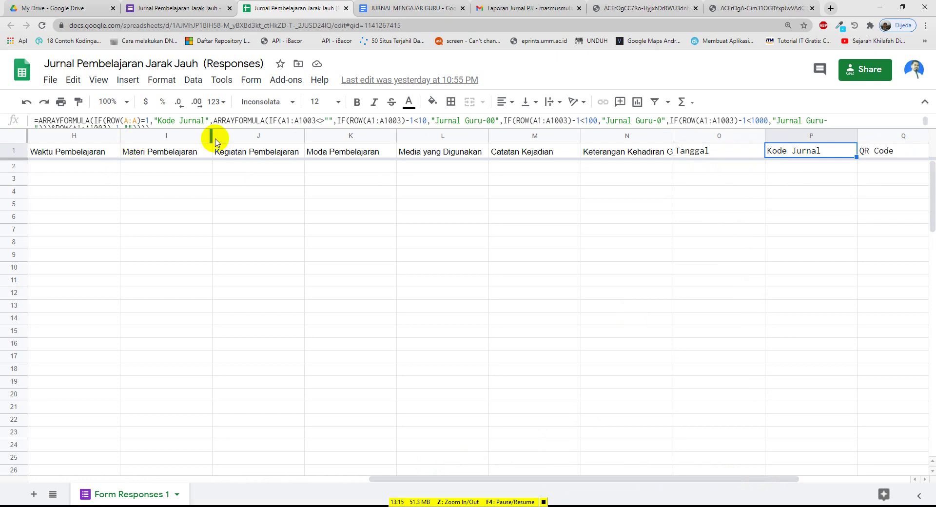
drag(224, 130, 220, 146)
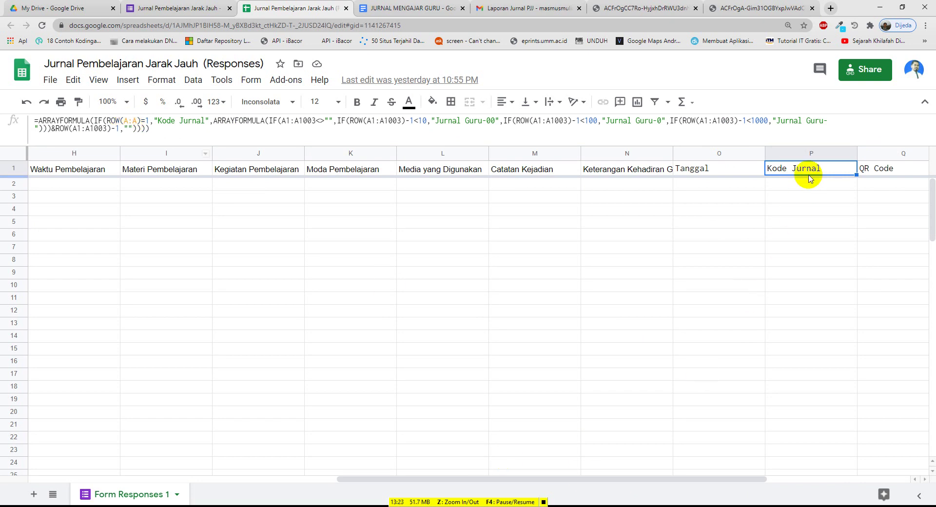
drag(637, 478, 402, 499)
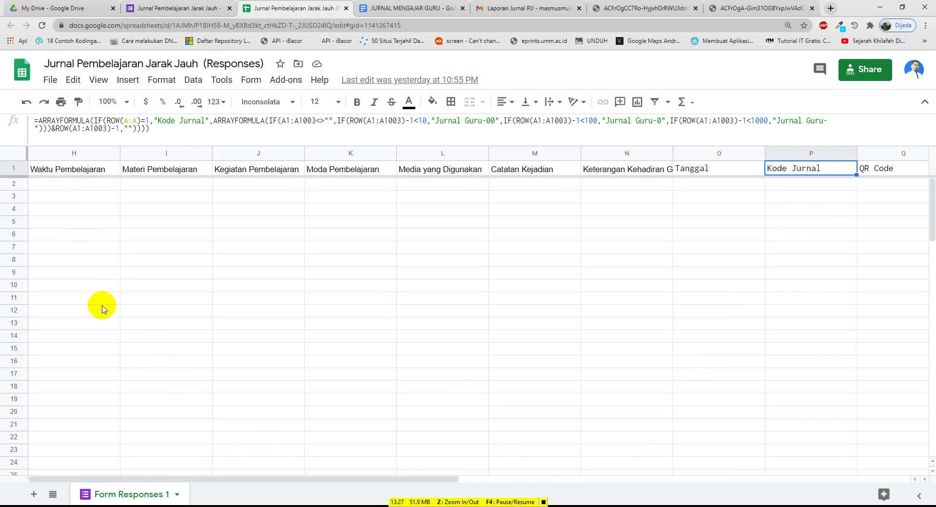
Return to cell A1, then view the QR Code formula in Q1
click(71, 186)
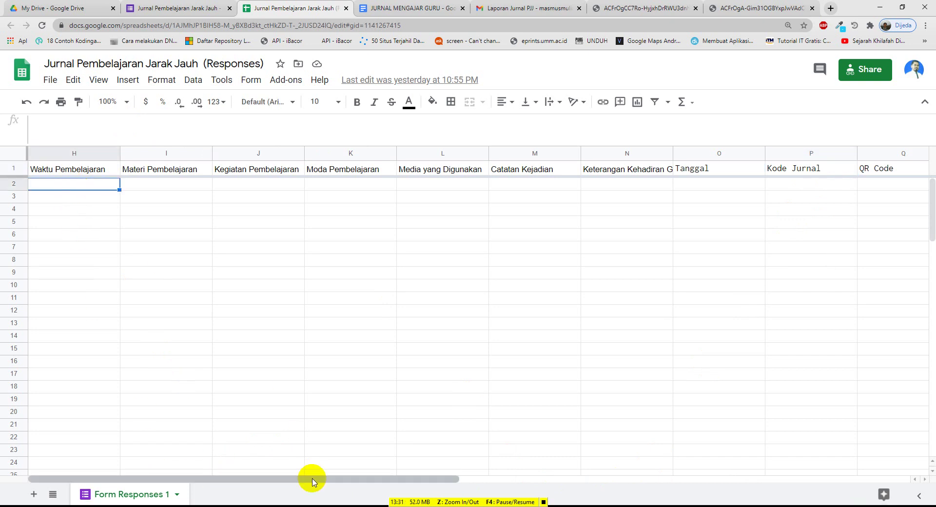
click(104, 260)
click(239, 170)
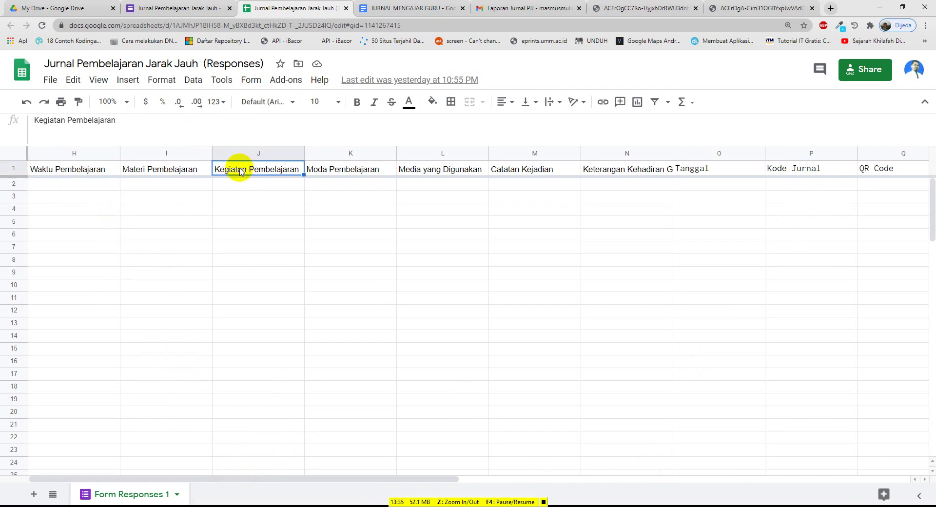
key(Left)
key(ctrl+Left)
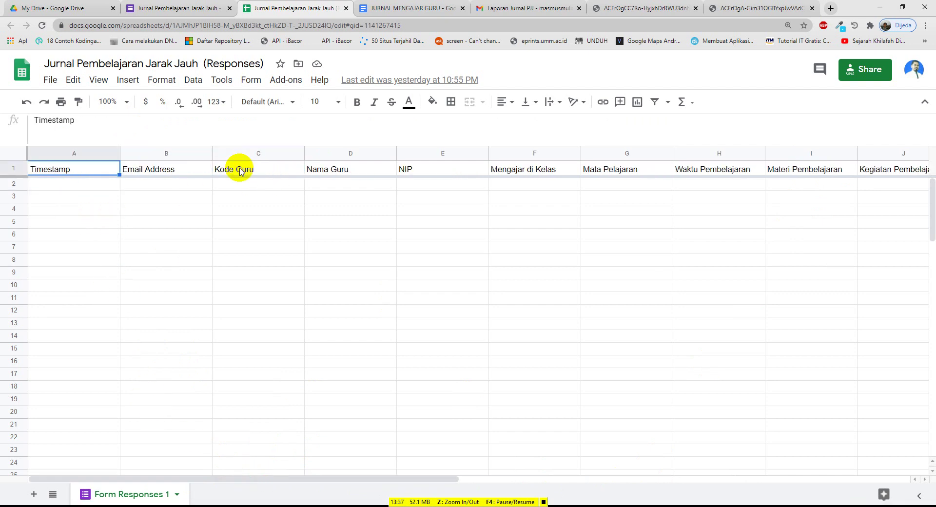
drag(418, 479, 876, 479)
click(527, 173)
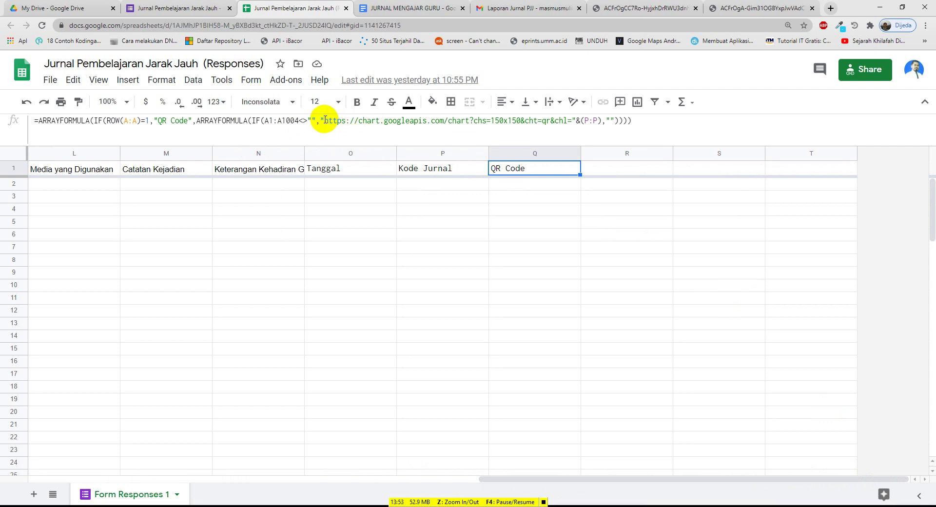
Highlight the chart URL in the QR Code formula, then exit without changes
click(359, 117)
drag(447, 122, 573, 123)
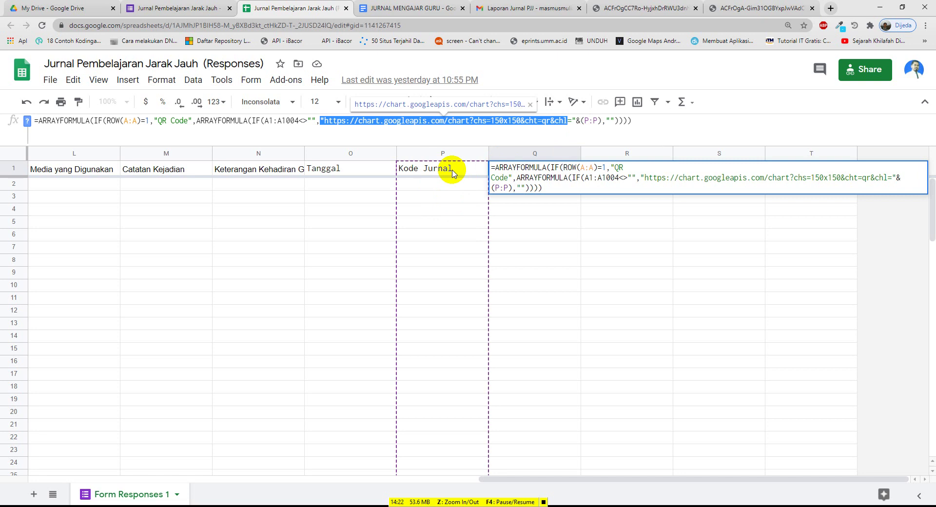
key(Escape)
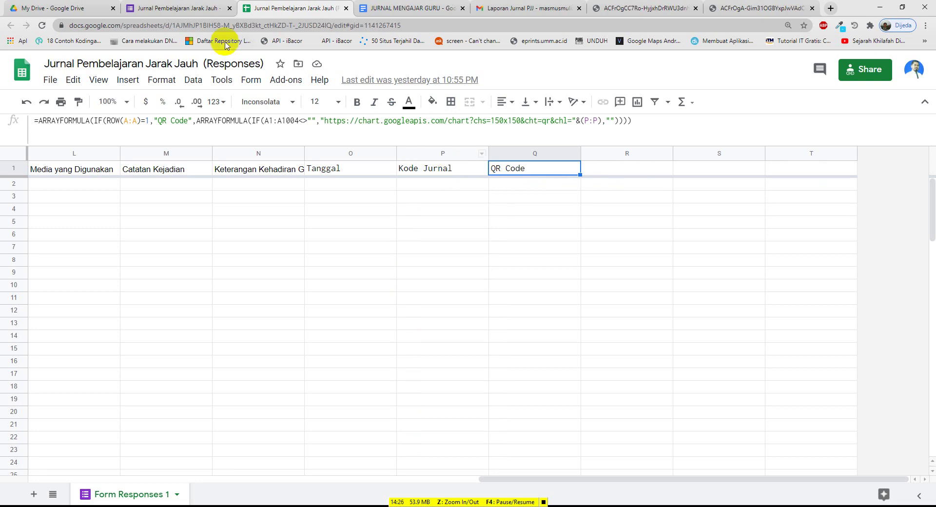
click(170, 8)
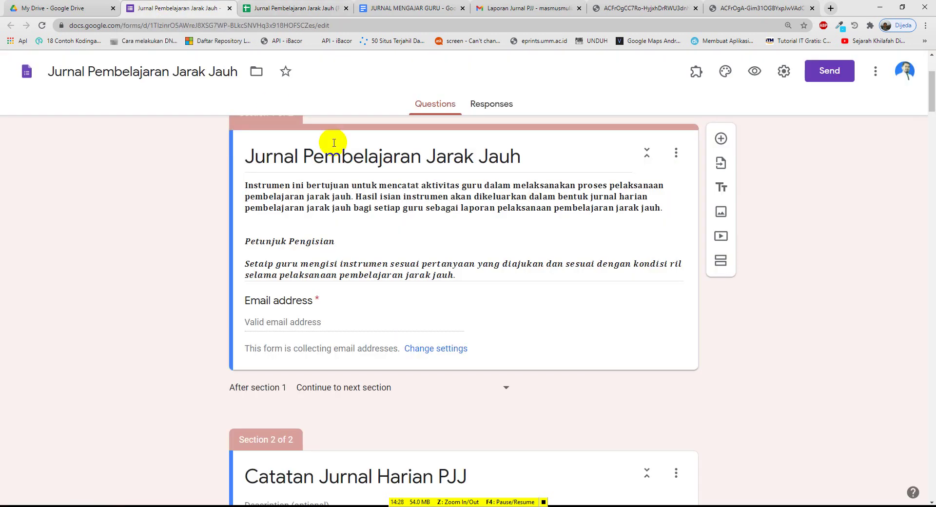
Check cells O2 and P2, then the form questions down to Keterangan Kehadiran Guru
click(308, 9)
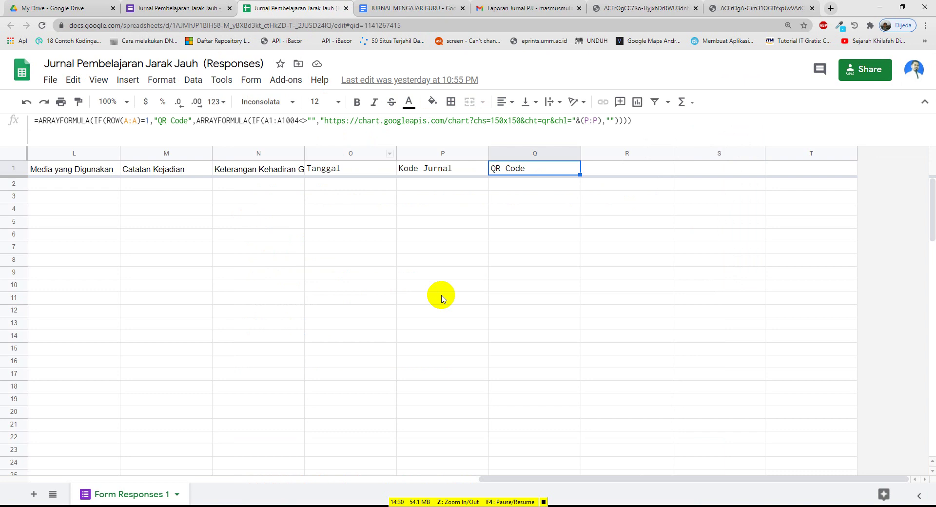
drag(531, 480, 554, 466)
click(344, 184)
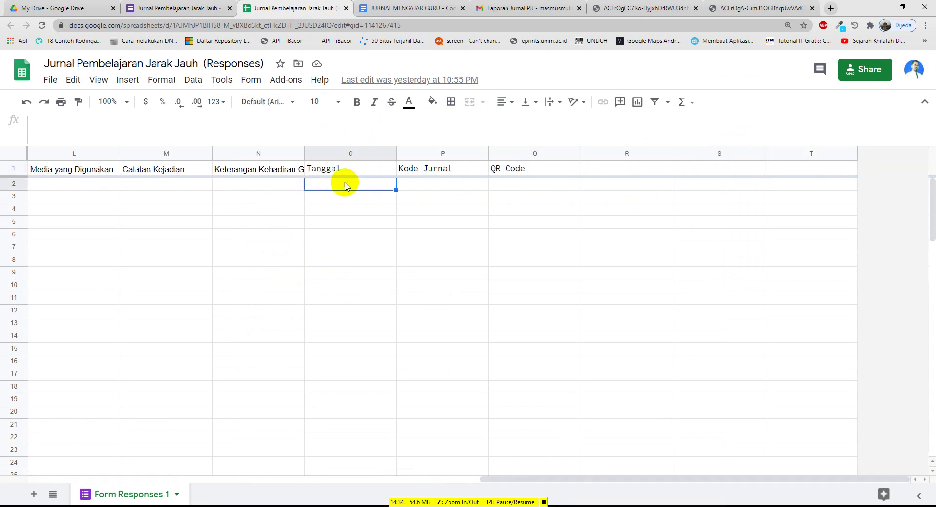
click(428, 183)
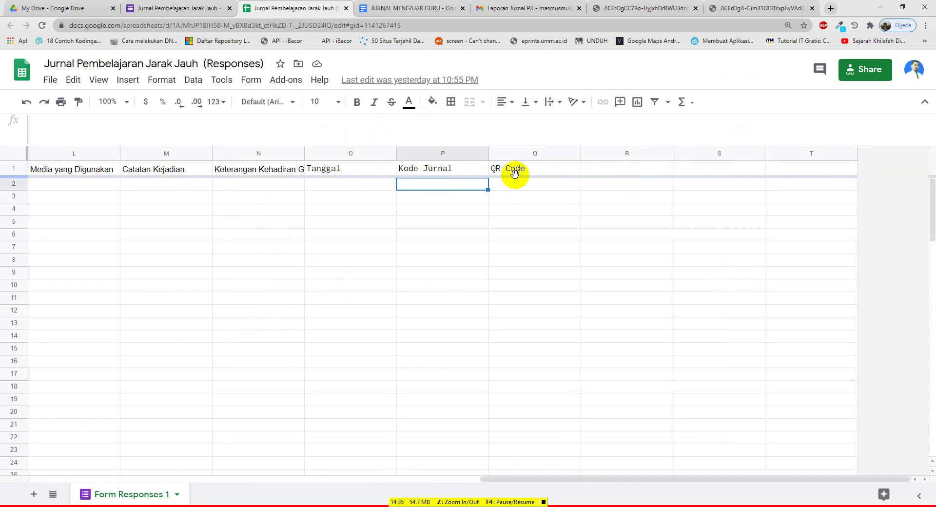
click(188, 8)
scroll(341, 263, down, 15)
scroll(361, 341, down, 20)
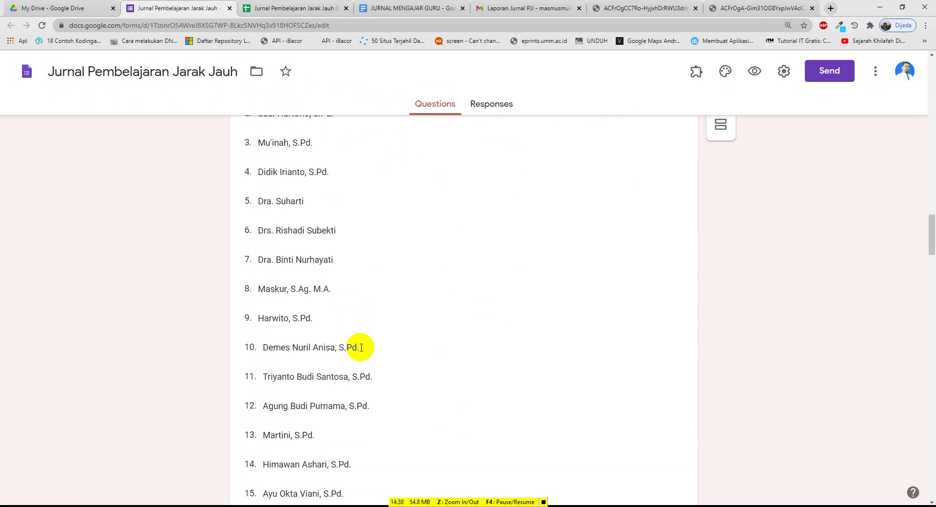
scroll(371, 378, down, 15)
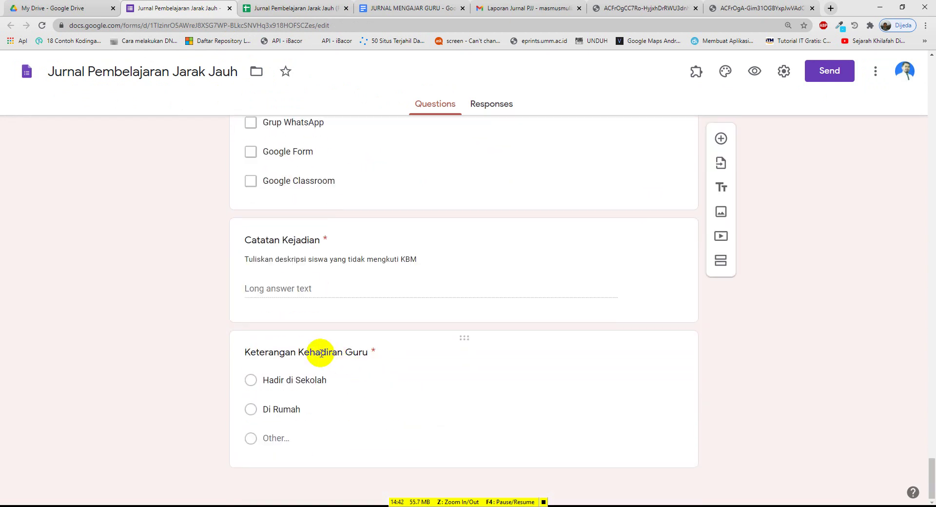
click(321, 352)
Scan the spreadsheet's response columns, then return to the top of the form
click(283, 8)
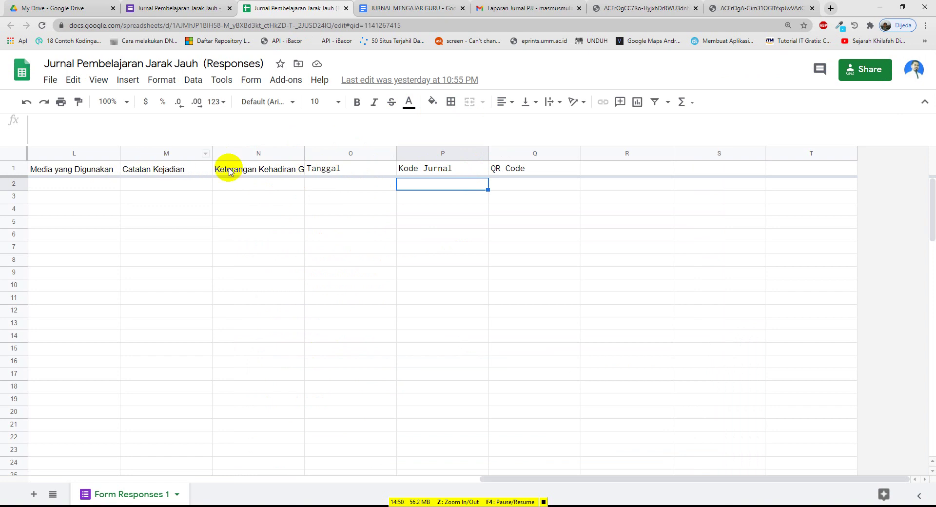
mouse_move(536, 481)
mouse_down()
mouse_move(77, 382)
mouse_move(79, 331)
mouse_up()
drag(498, 481, 44, 409)
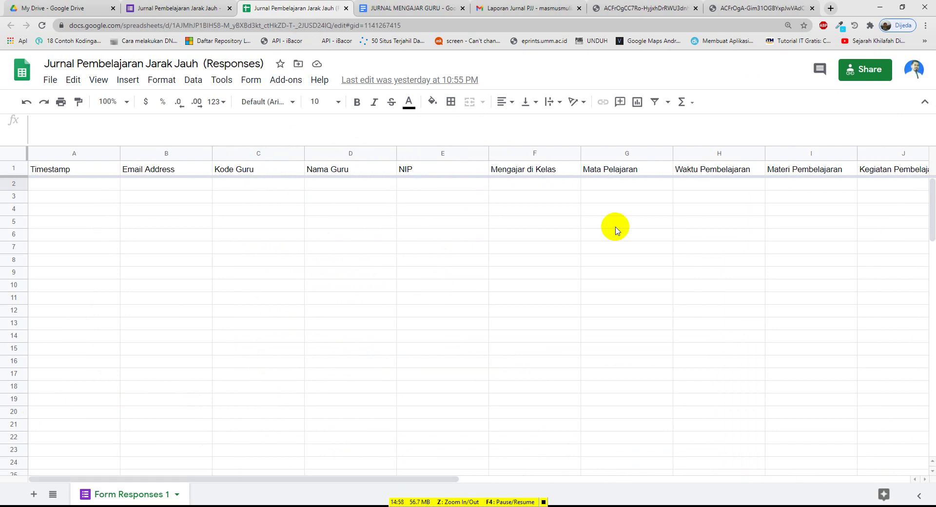
drag(401, 478, 454, 469)
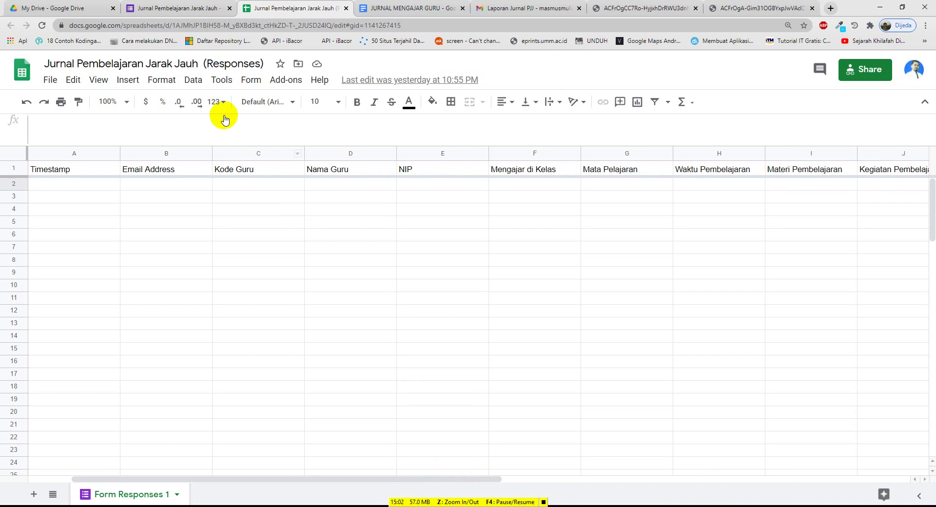
click(176, 15)
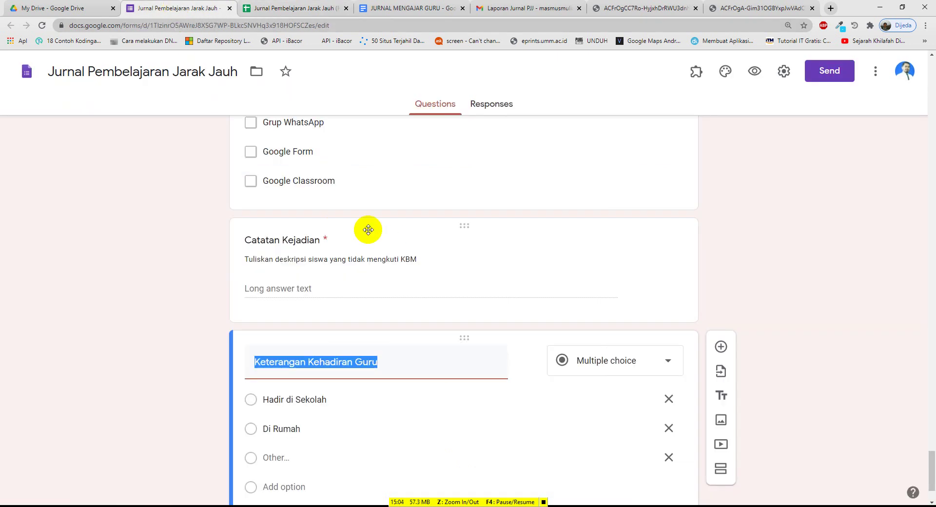
scroll(368, 229, up, 5)
scroll(369, 229, up, 20)
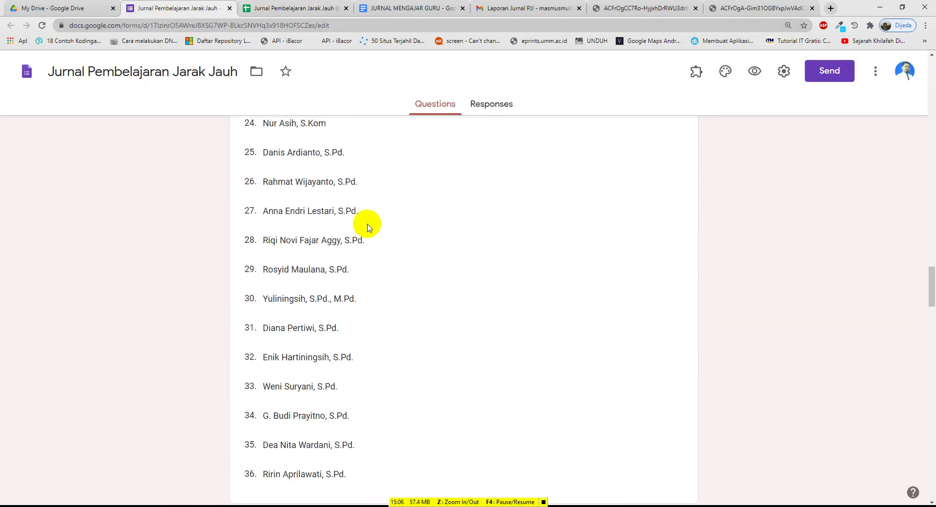
scroll(368, 227, up, 20)
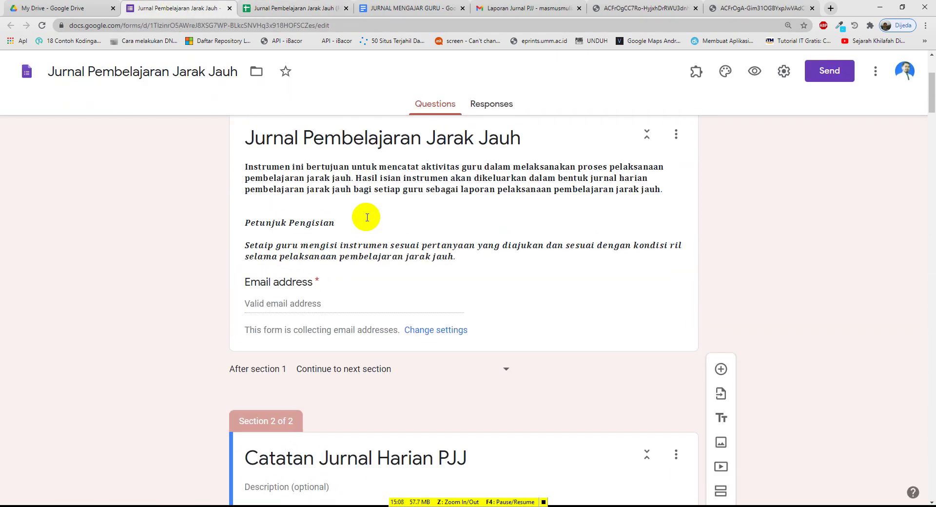
Preview the live form and enter the respondent's e-mail address
click(755, 73)
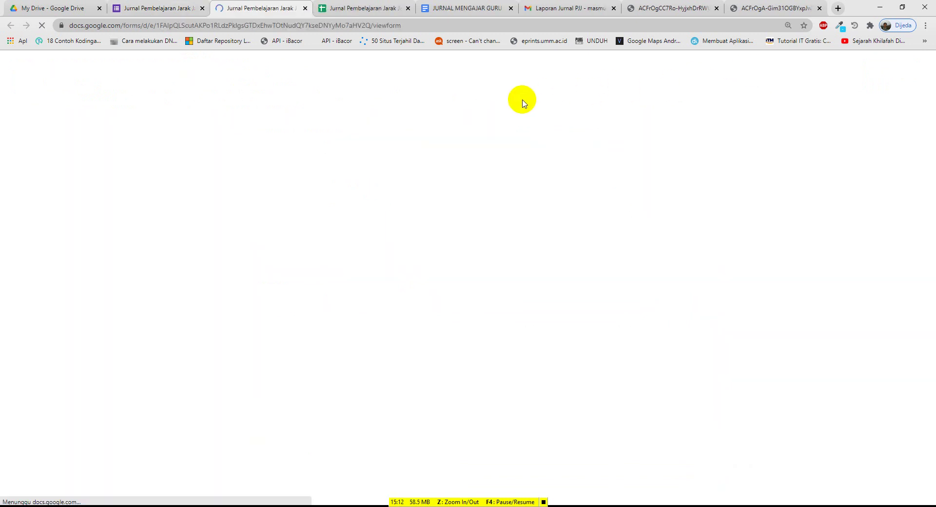
scroll(292, 361, down, 2)
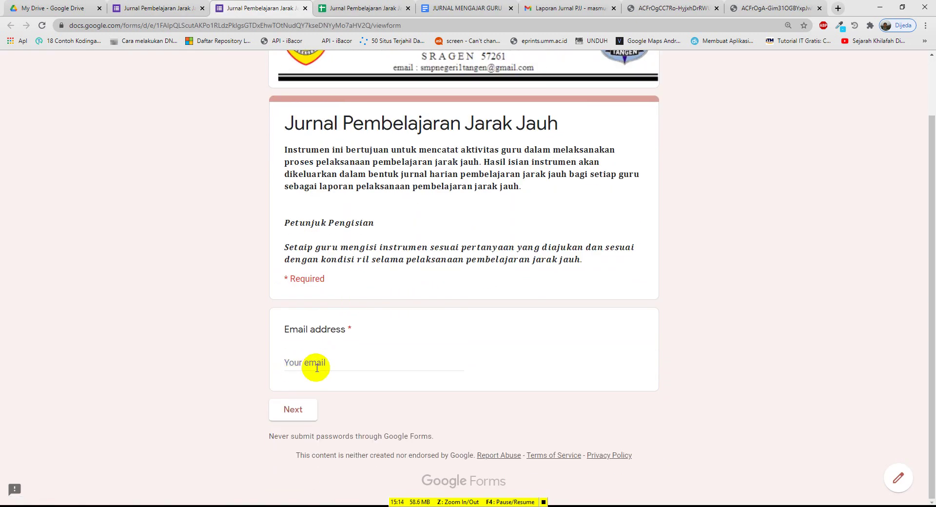
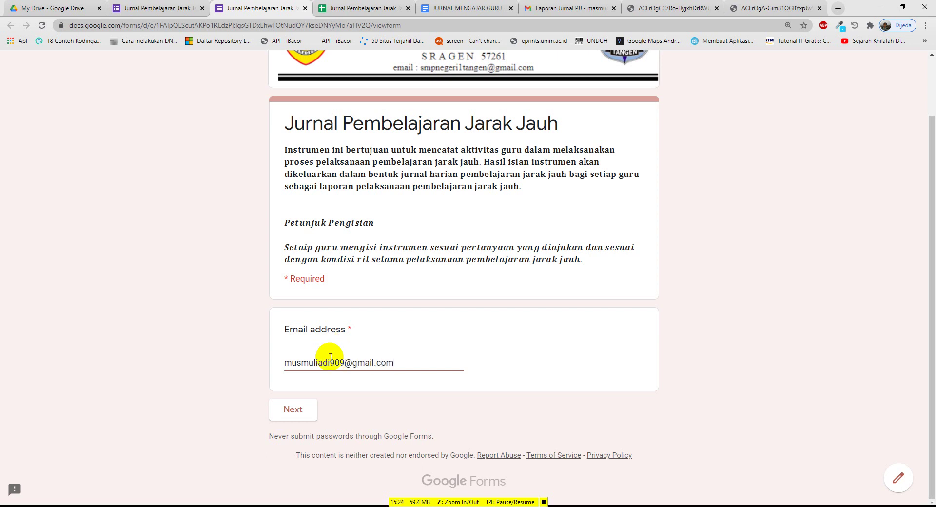
On the journal section, choose Kode Guru E, the teacher's name, and enter the NIP
click(295, 409)
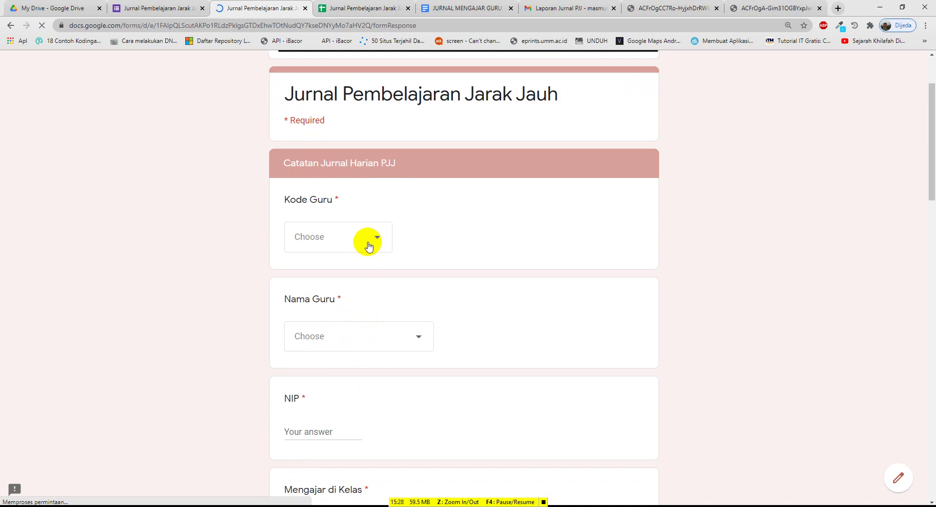
click(369, 245)
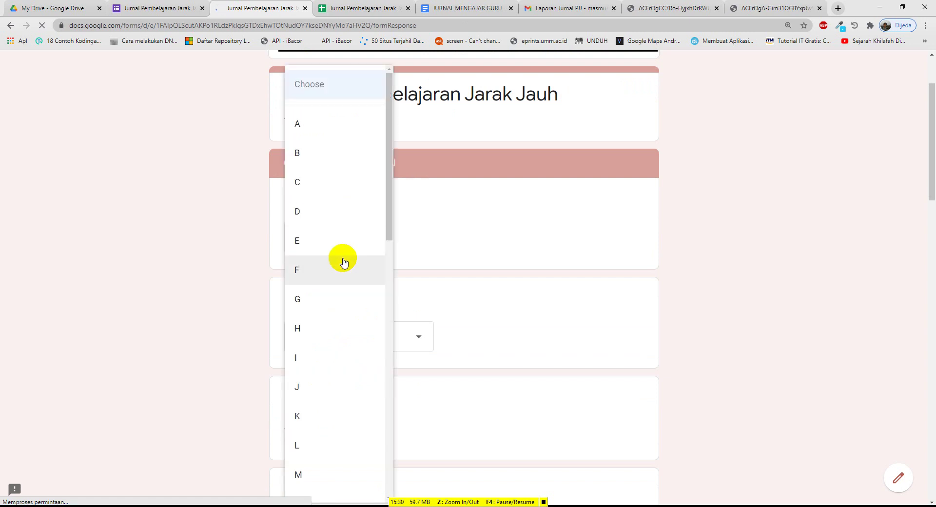
click(313, 242)
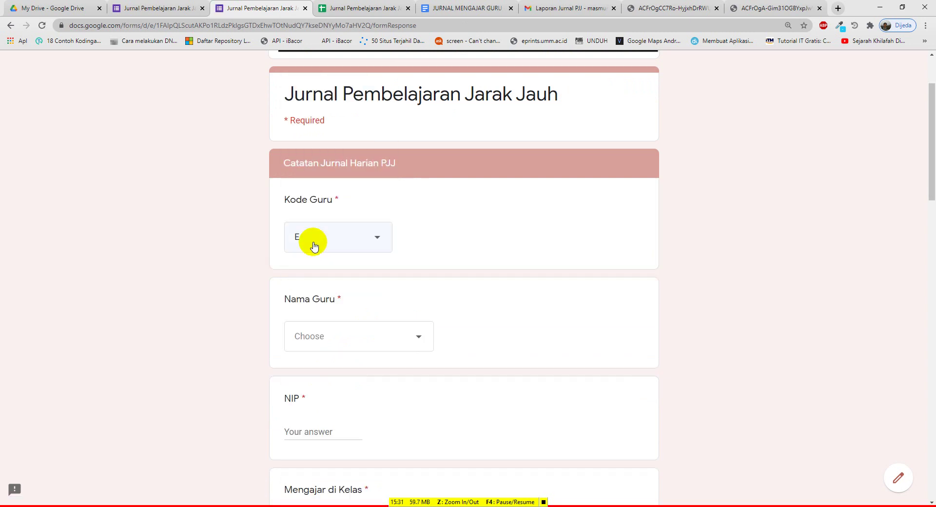
click(373, 338)
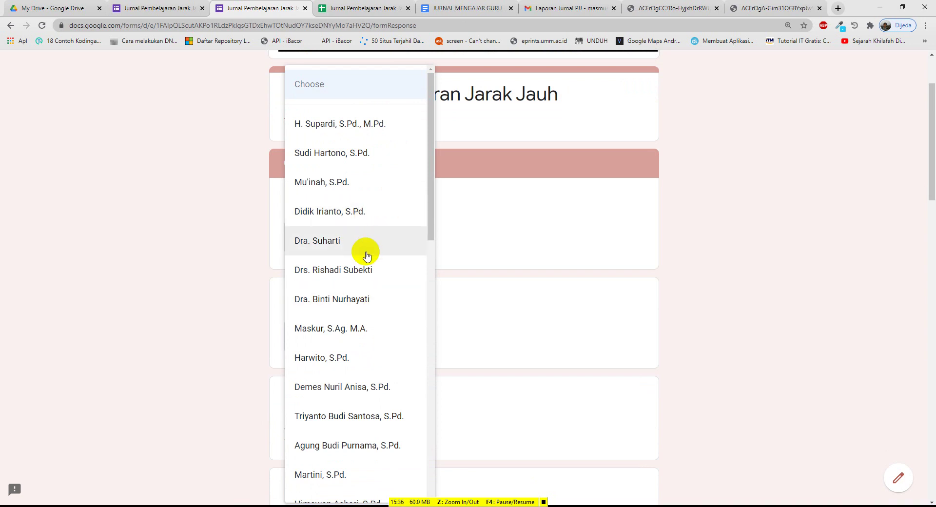
click(345, 332)
scroll(344, 328, down, 3)
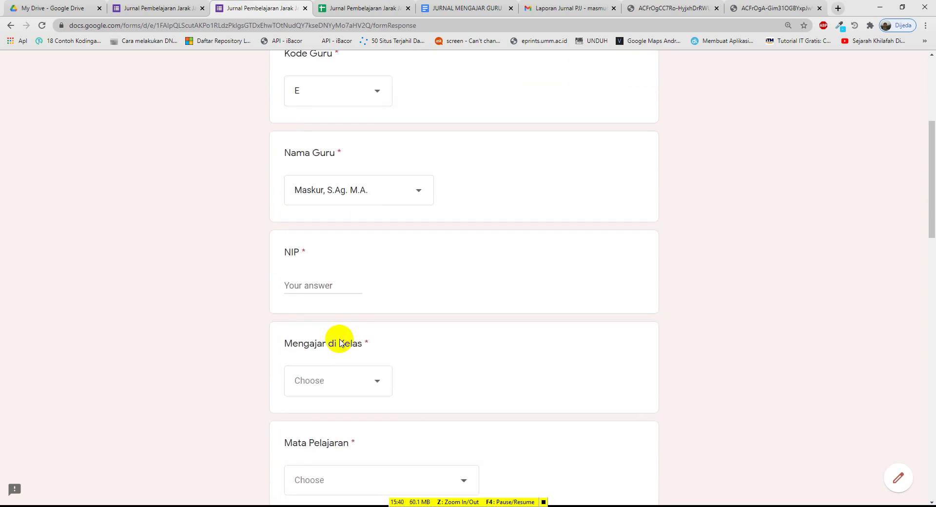
click(326, 286)
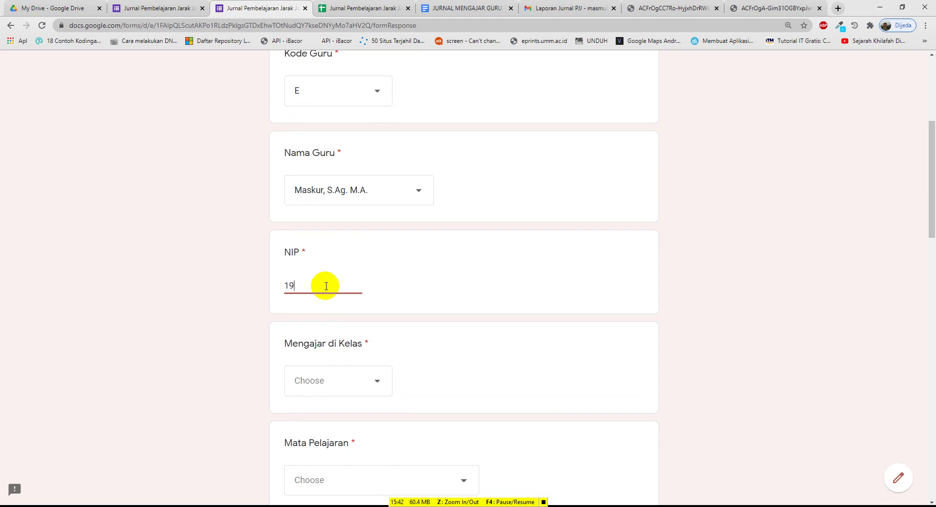
Set class 8B, subject Matematika and lesson period Jam ke 2
click(345, 386)
click(300, 325)
scroll(309, 349, down, 3)
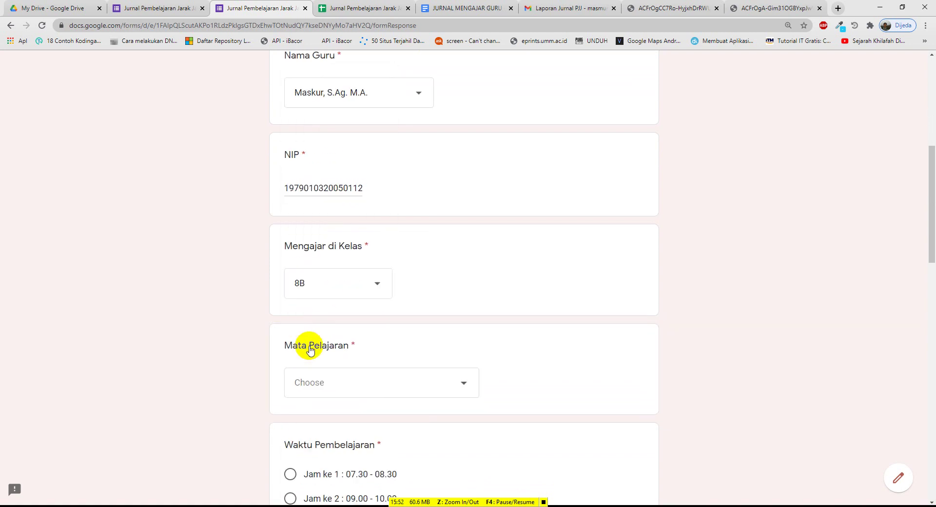
click(340, 351)
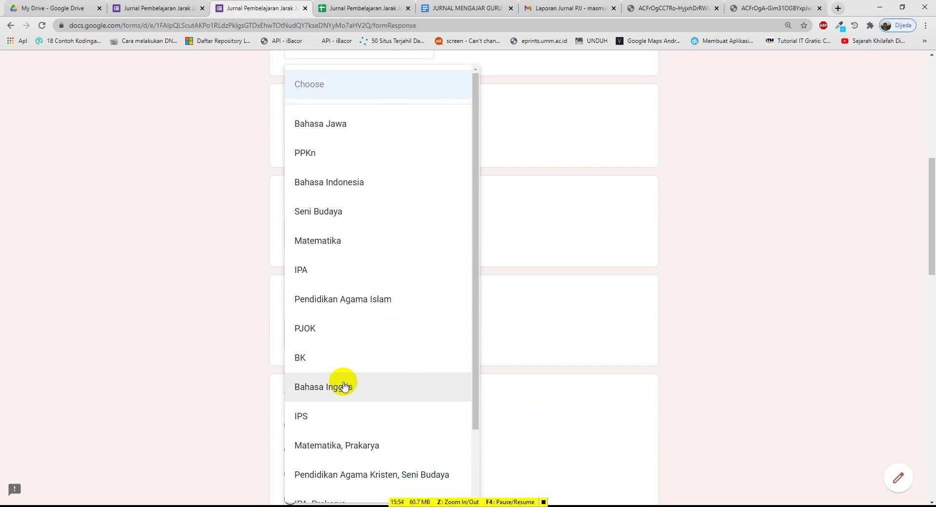
click(335, 247)
scroll(341, 292, down, 2)
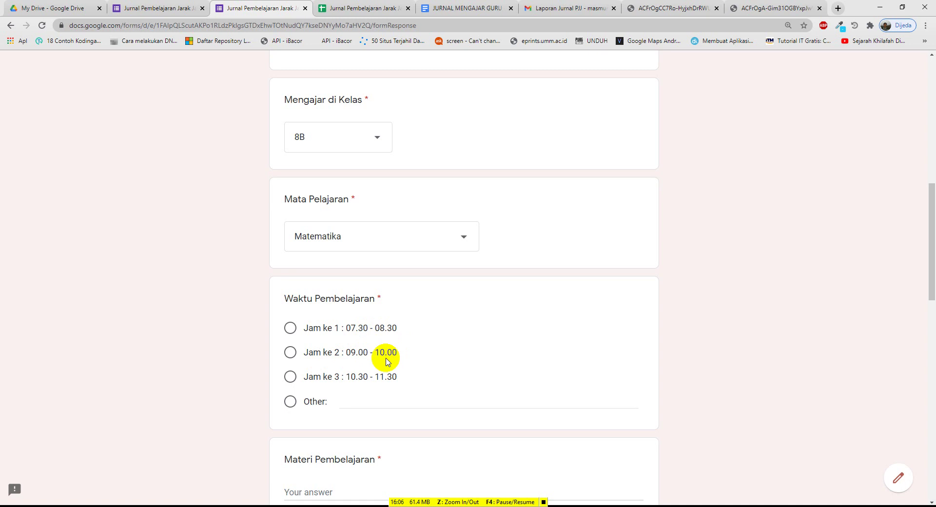
click(292, 352)
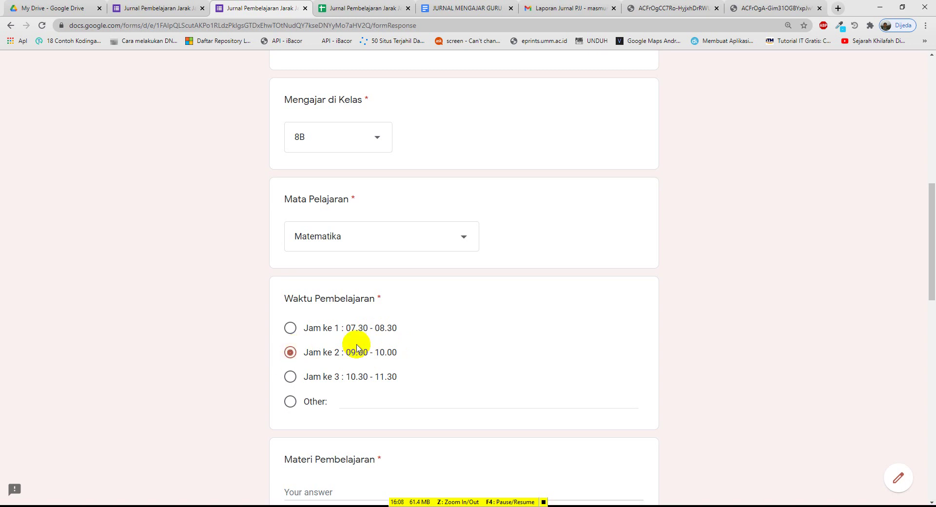
scroll(326, 361, down, 2)
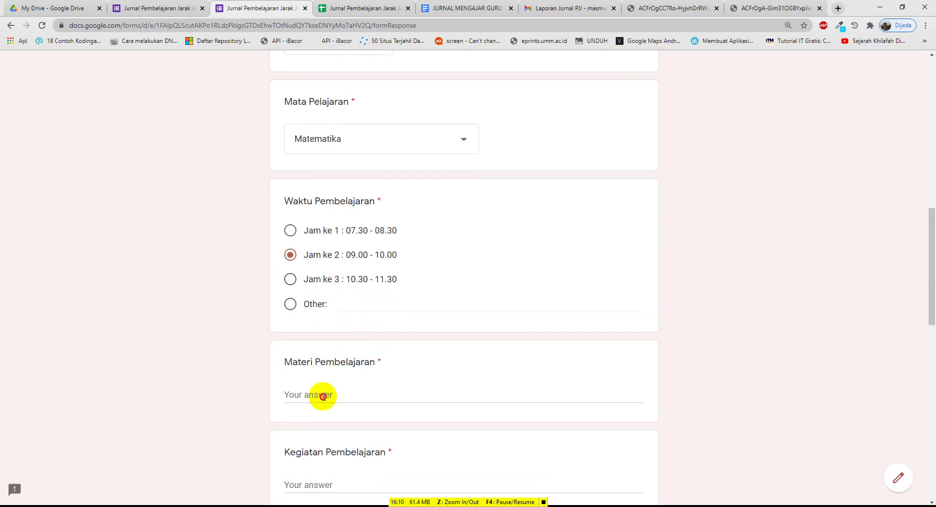
Enter 'Luas Lingkaran' as the Materi Pembelajaran answer
click(322, 394)
text(L)
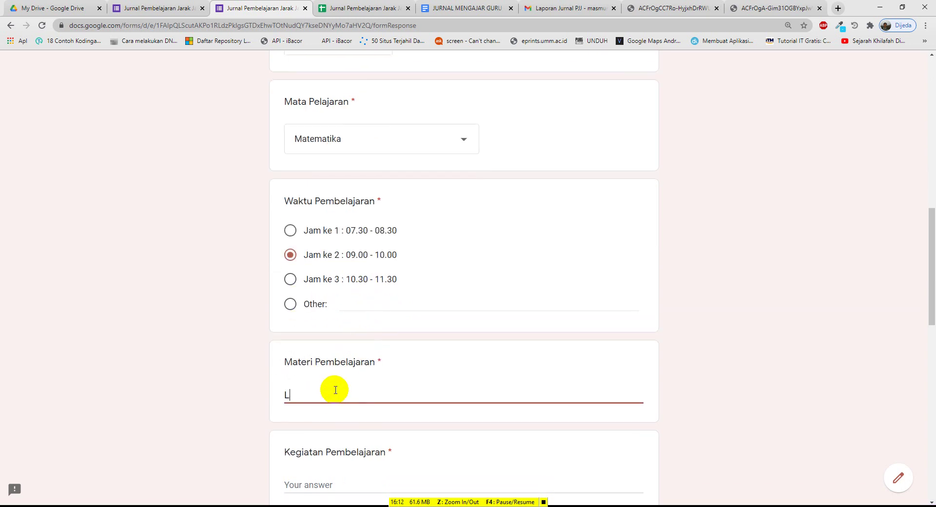
text(uas Lingkaran)
scroll(334, 390, down, 3)
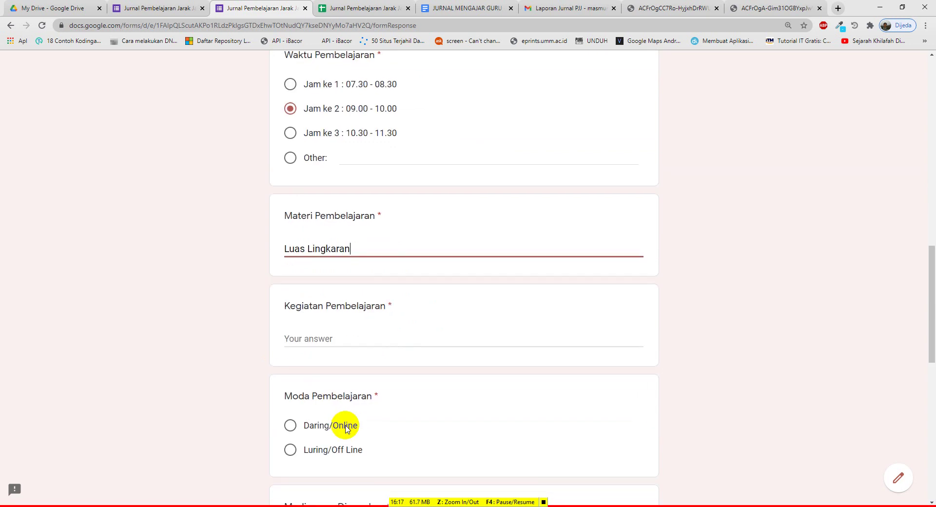
Answer Kegiatan Pembelajaran with 'Diskusi tentang pemanfaatan luas lingkaran dalam kehidupan sehari-hari'
click(311, 338)
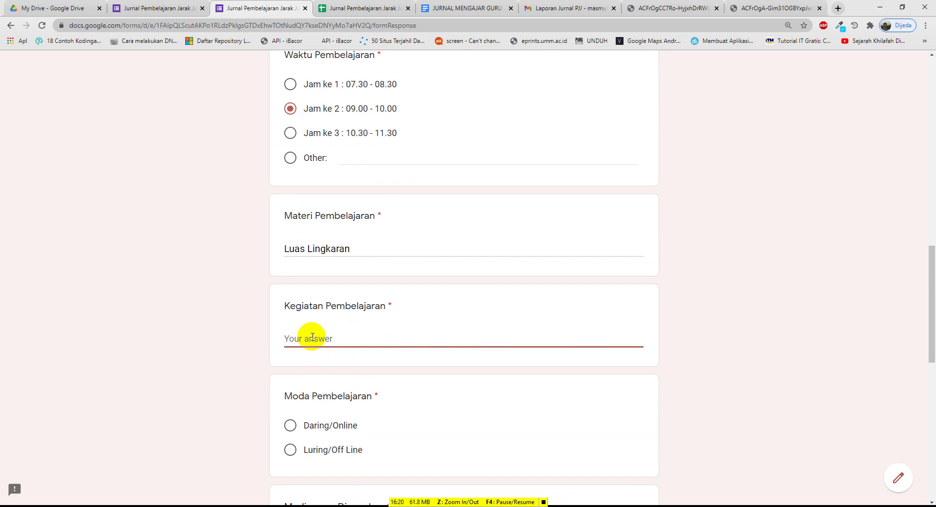
text(iskusi tentang luas)
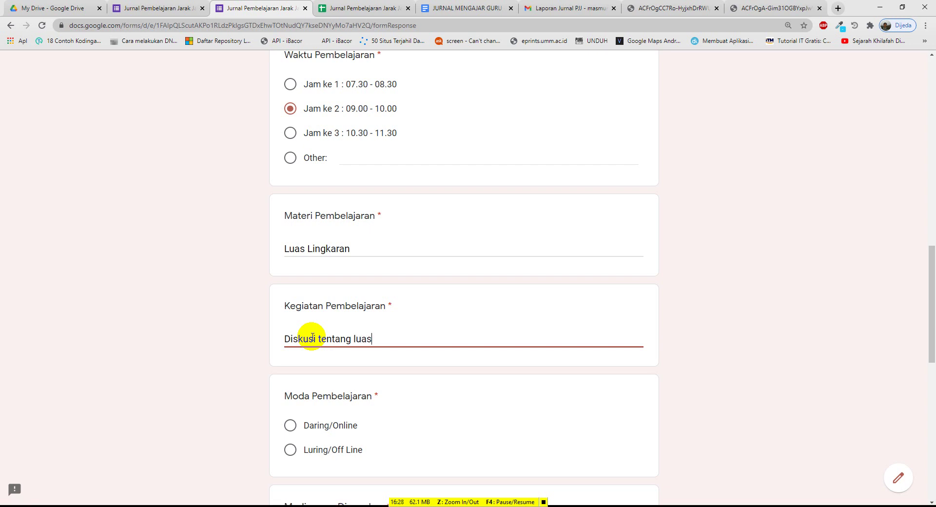
text( lingkaran dalam )
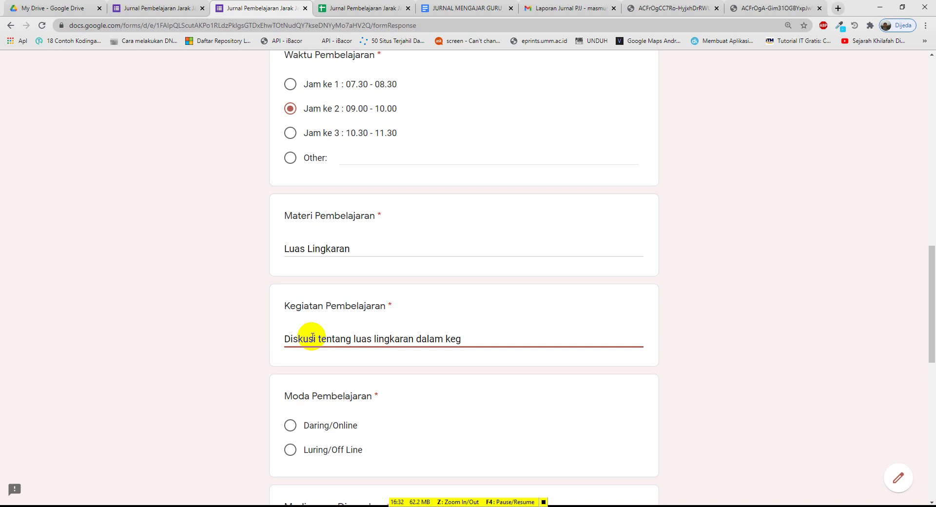
text(kehidupan sehari-hari)
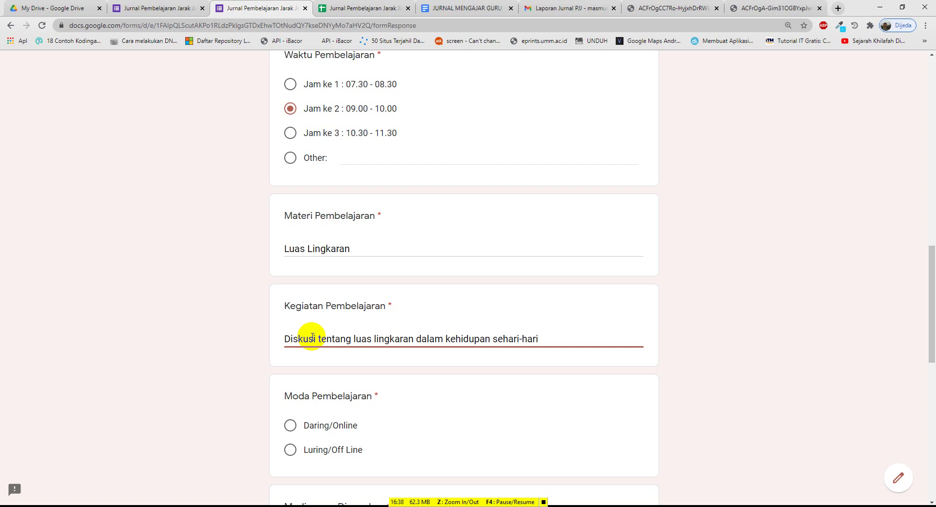
click(355, 338)
text(pemanf)
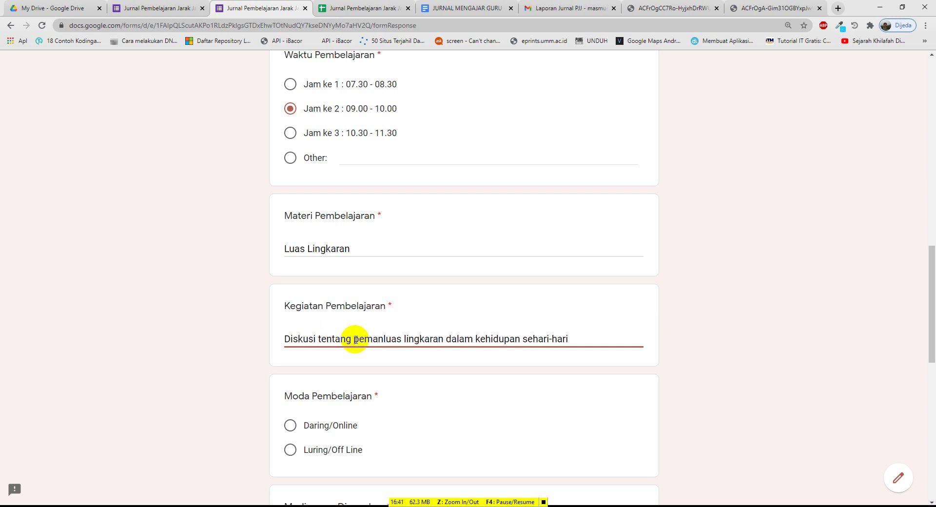
text(aat)
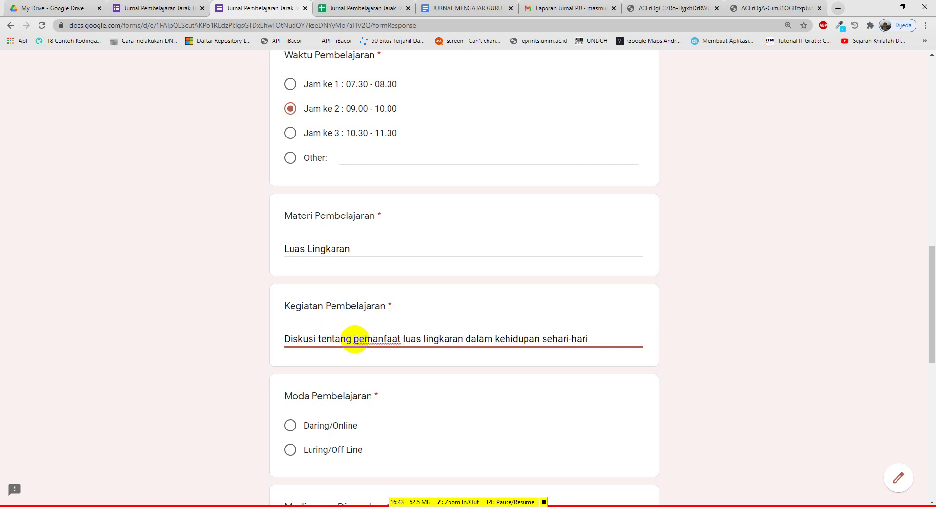
key(BackSpace)
text(an)
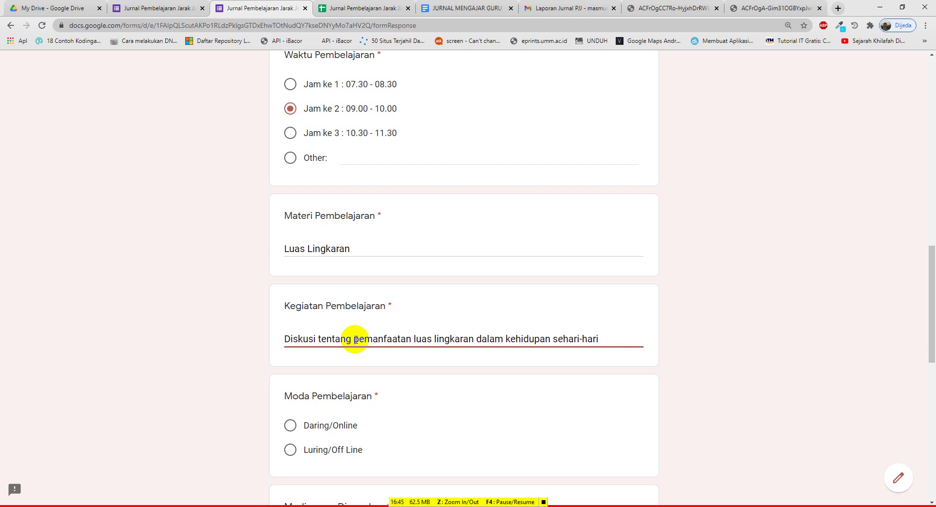
scroll(312, 388, down, 3)
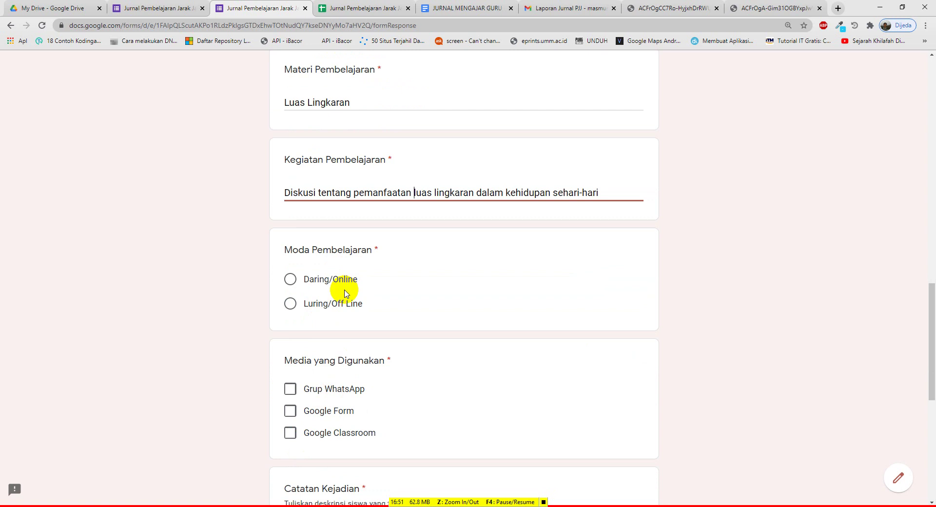
Choose Daring/Online and tick Grup WhatsApp, Google Form and Google Classroom as media
click(289, 280)
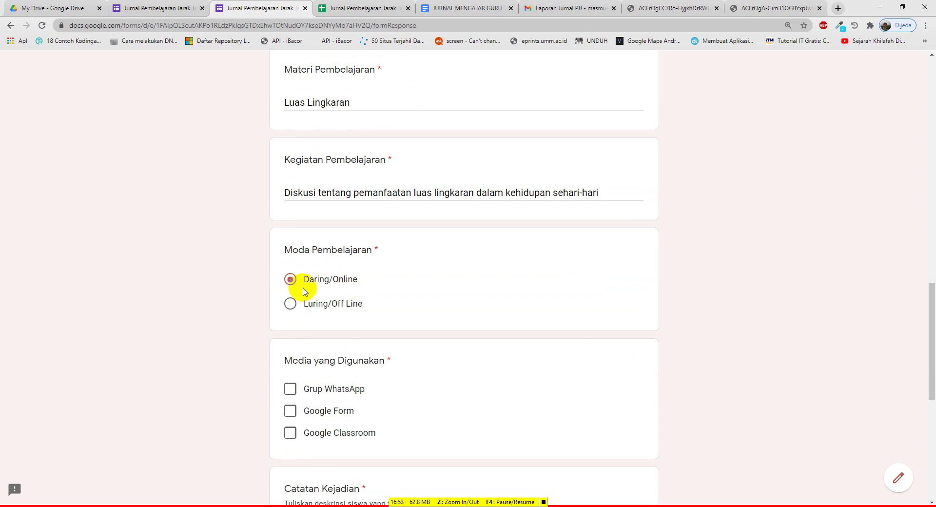
scroll(303, 292, down, 2)
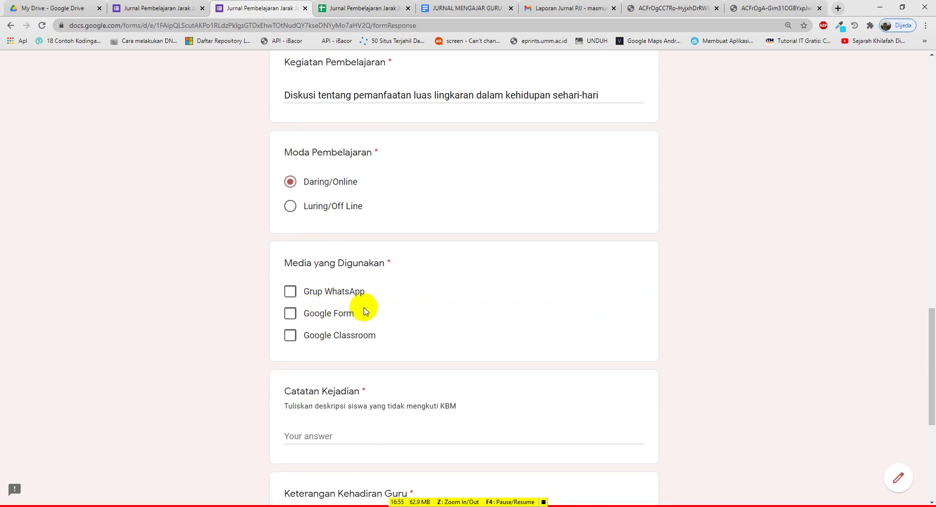
click(290, 291)
click(289, 313)
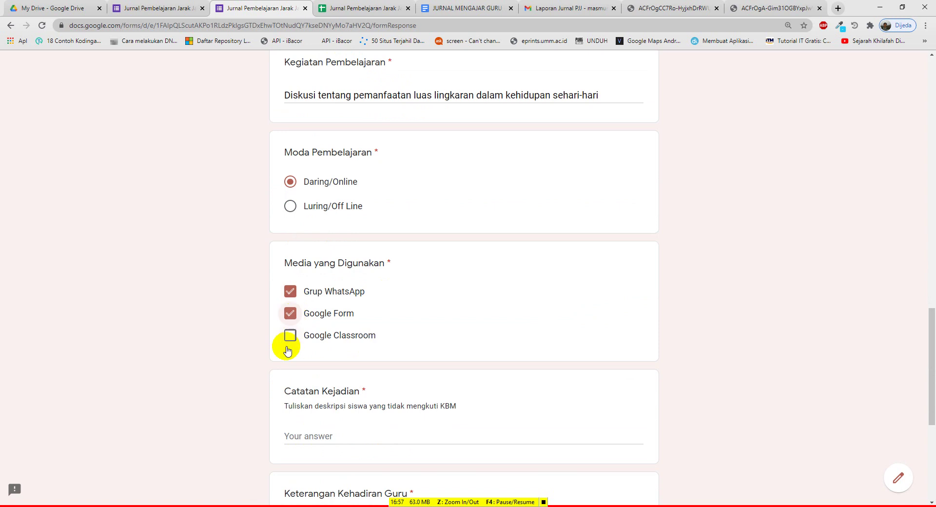
click(289, 335)
scroll(315, 314, down, 2)
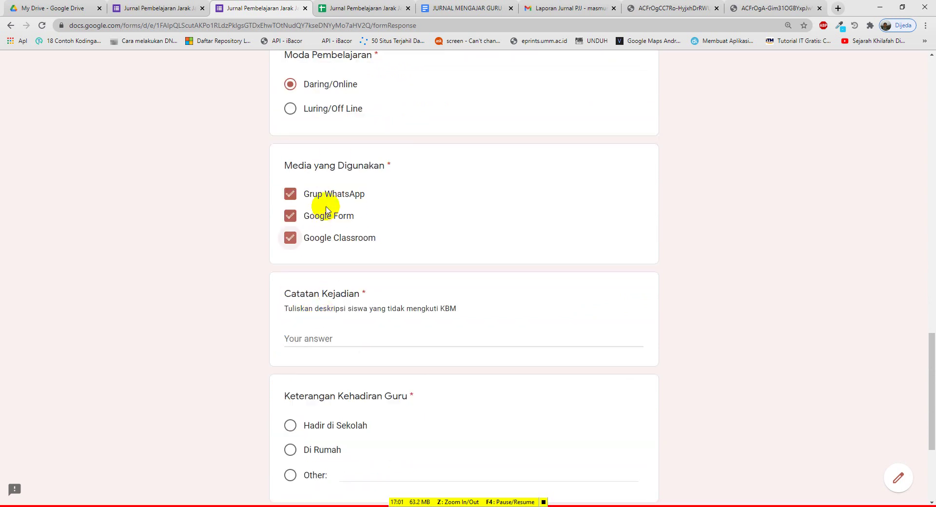
Write the Catatan Kejadian note: 10 students discussed circle area, 15 students were absent
click(317, 344)
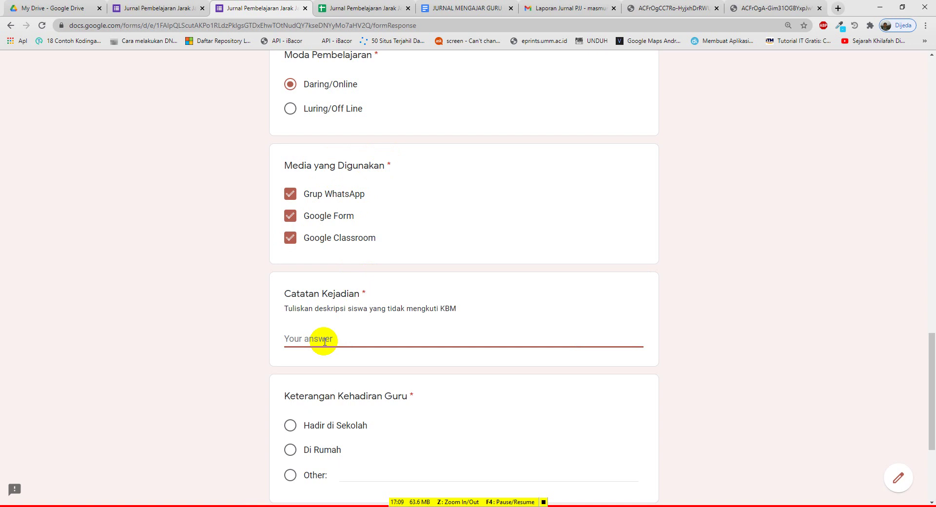
text(Ada sisw)
text(da 10 siswa yang hadir)
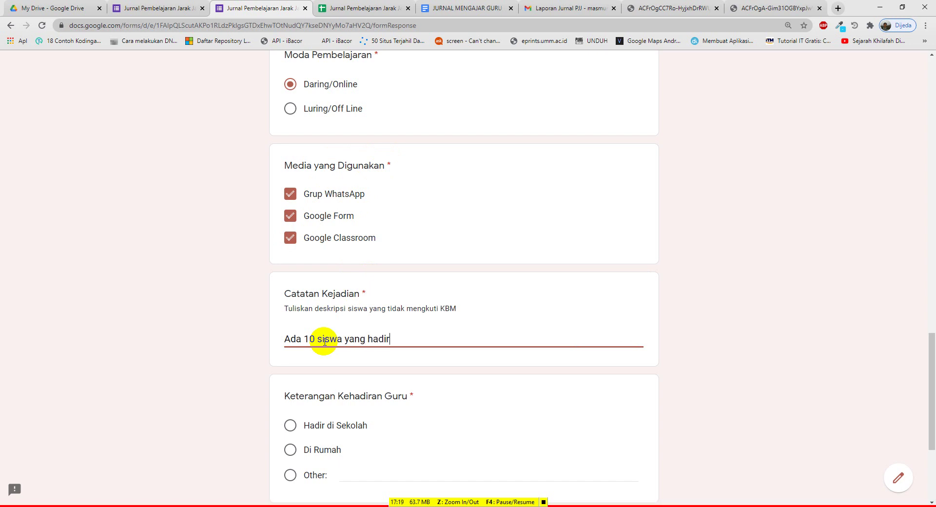
text(. Semua siswa aktif )
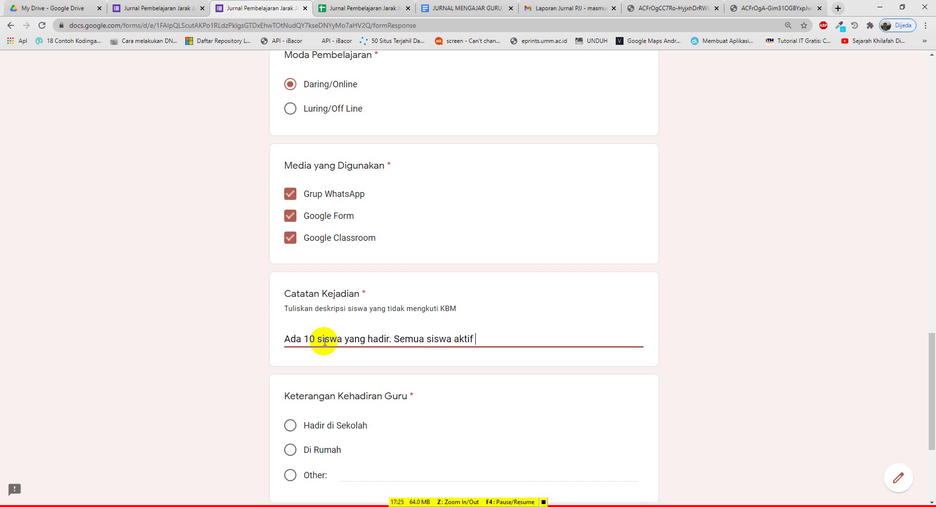
text(mendiskusikan tent)
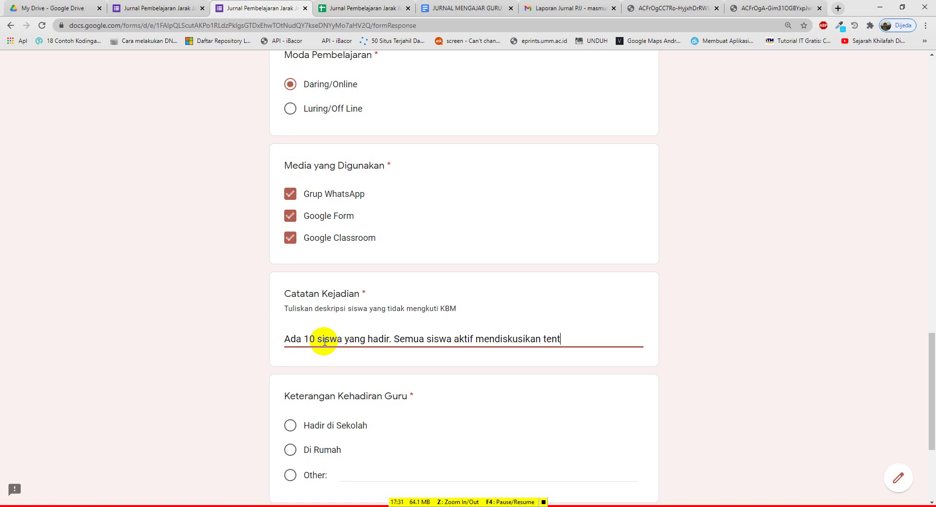
text(ang luas lingkaran)
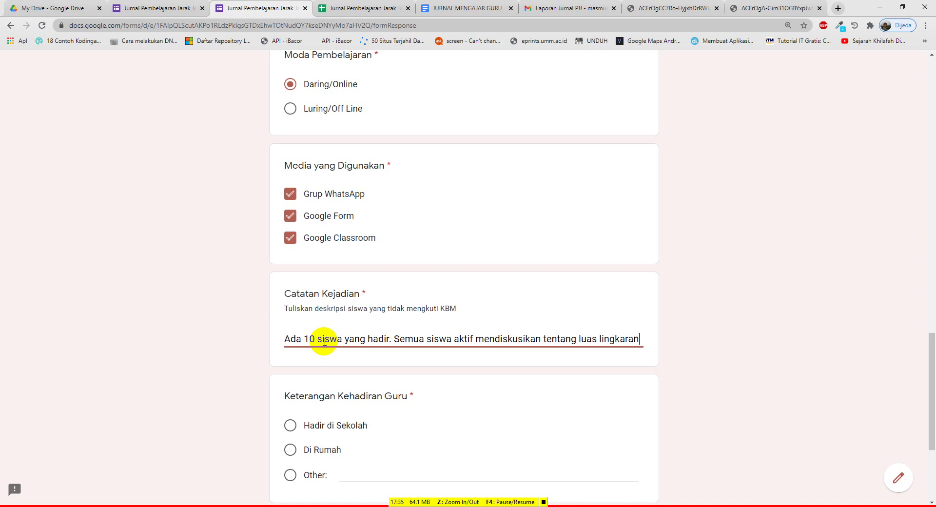
text( dan pengg)
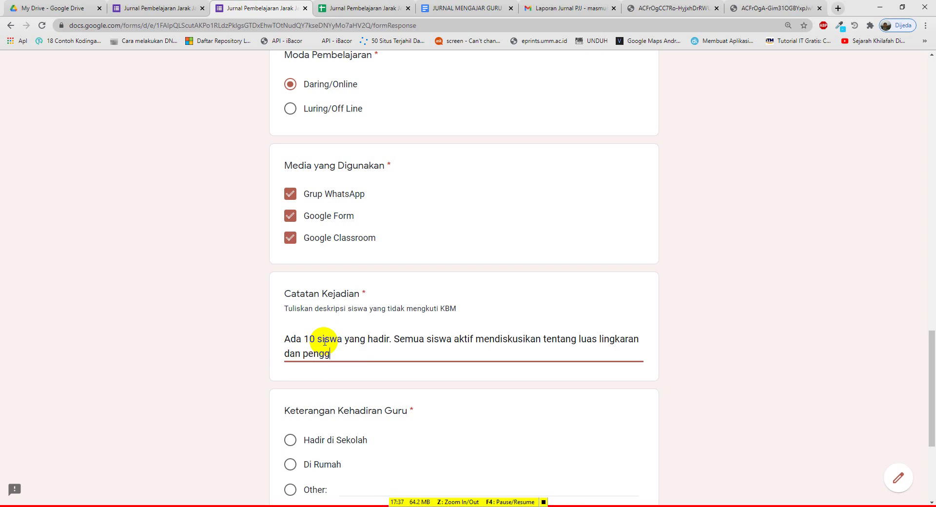
text(unaannya dalam k)
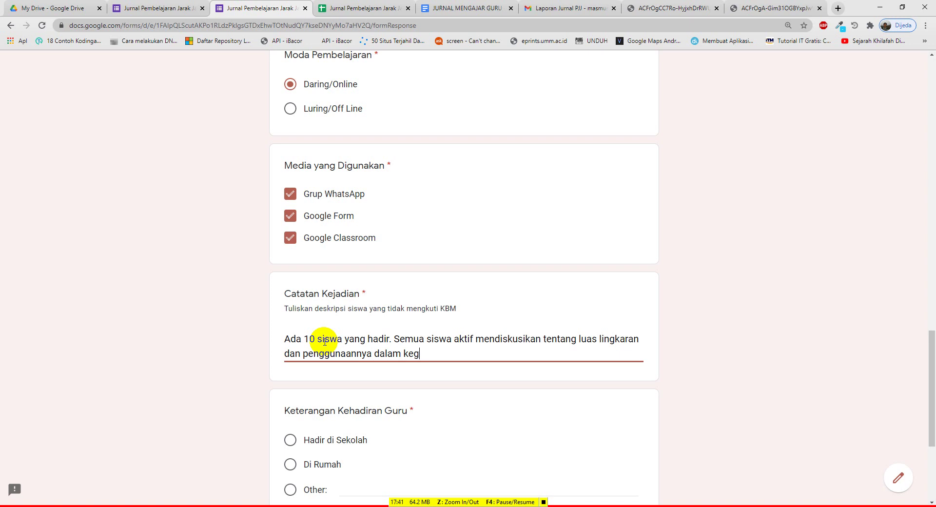
text(eg)
key(BackSpace)
text(hidupan sehari-ha)
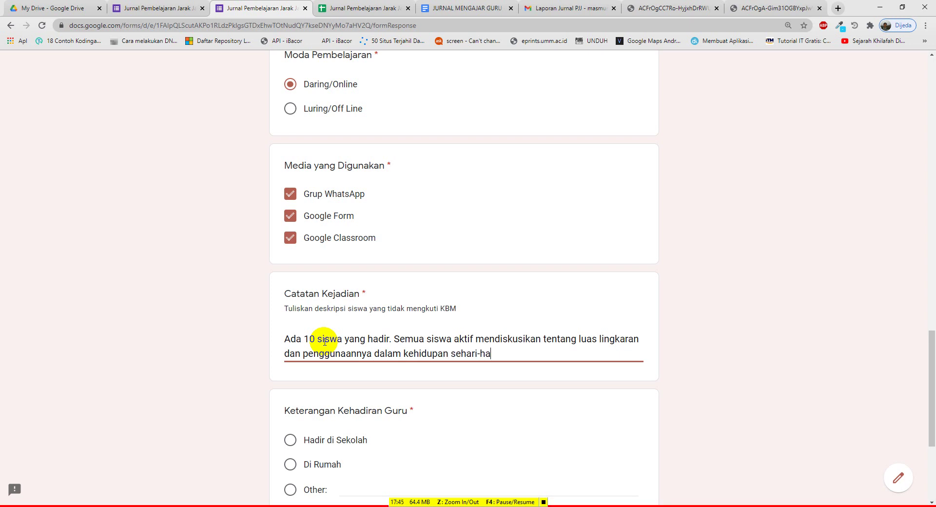
text(ri. Ada 15 siswa tid)
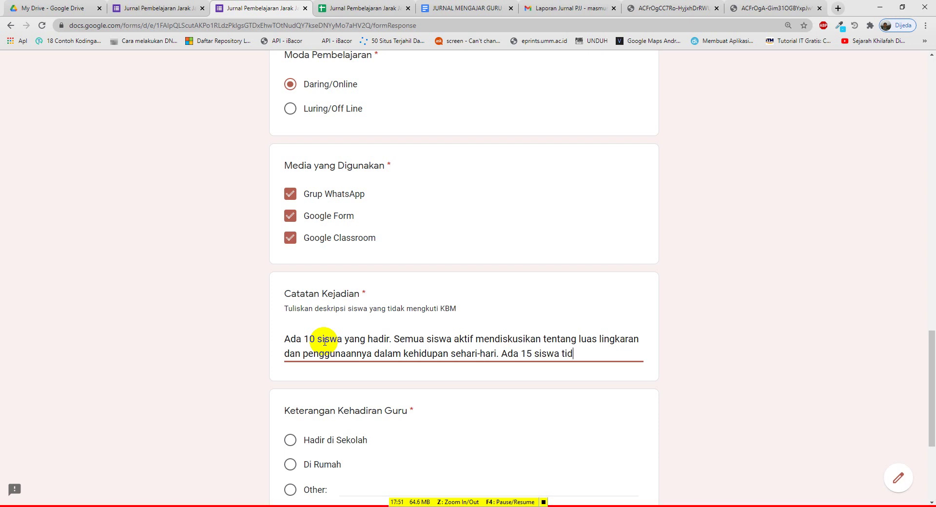
text(ak hadir)
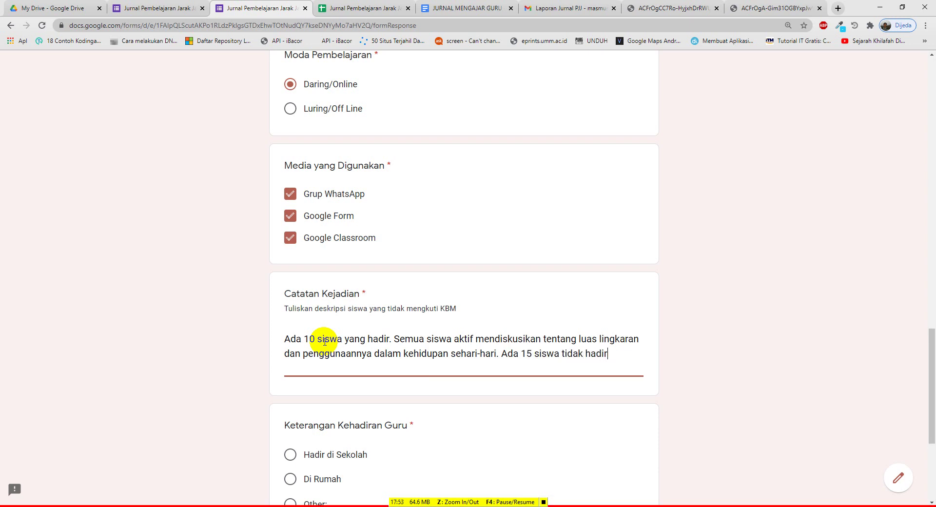
text(.)
scroll(168, 328, down, 3)
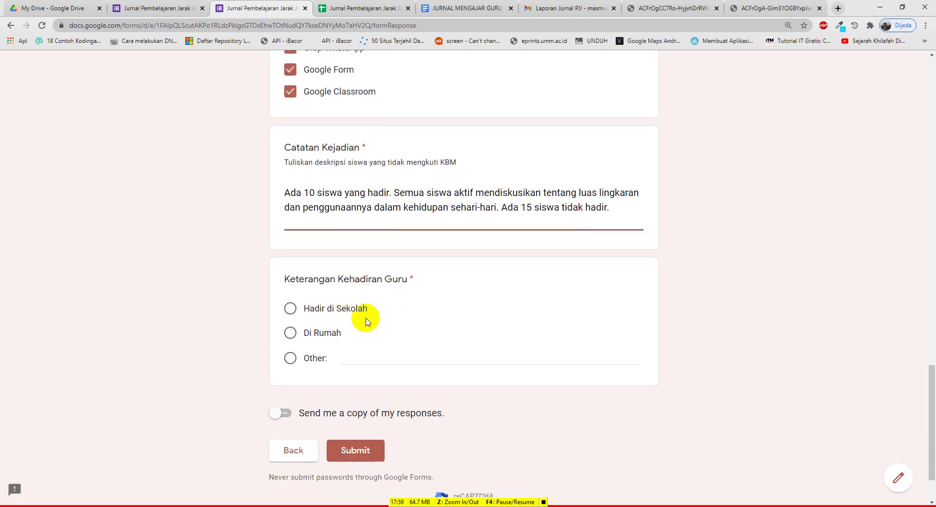
Select Hadir di Sekolah, submit the journal entry, and bring up the Responses sheet
click(342, 357)
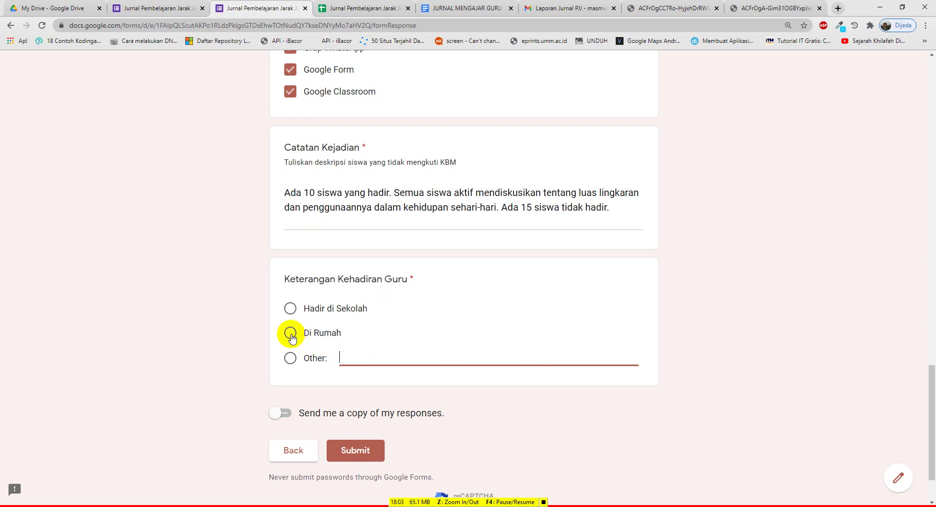
click(292, 312)
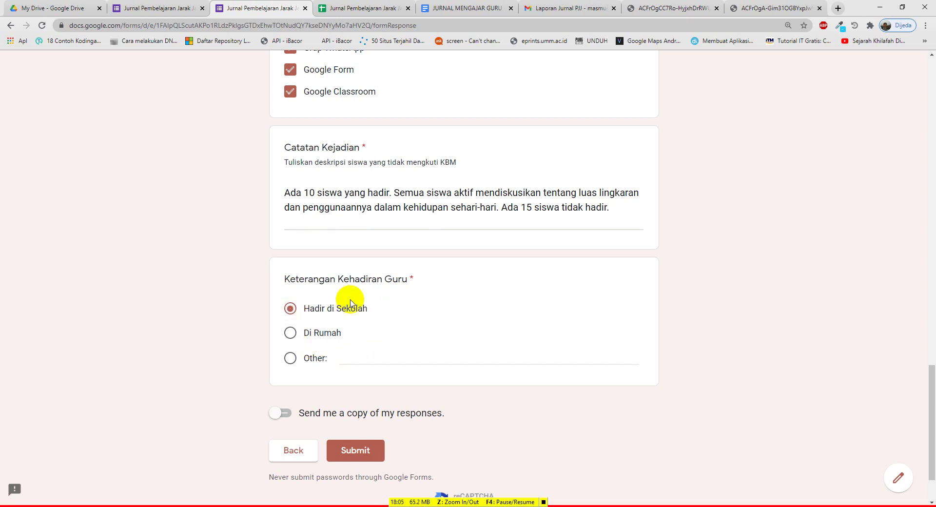
scroll(349, 278, up, 15)
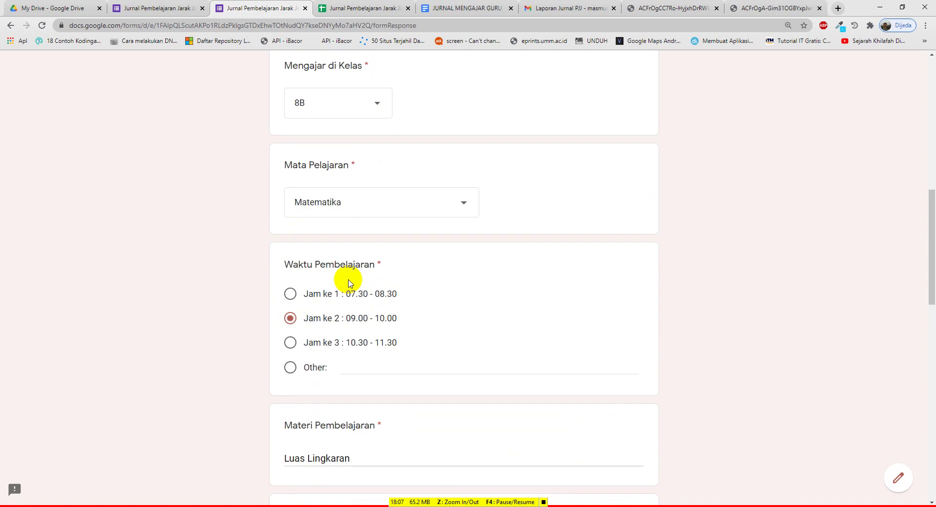
scroll(347, 278, down, 7)
scroll(356, 291, down, 10)
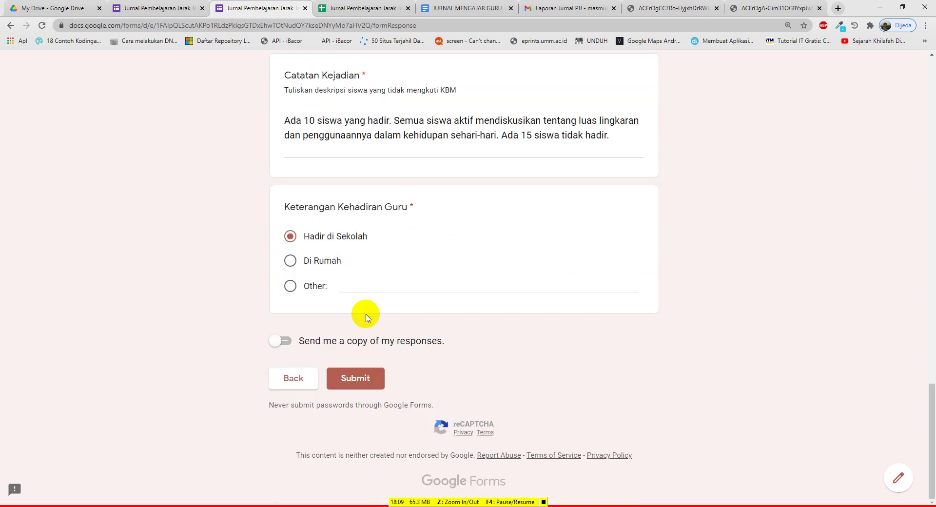
click(361, 377)
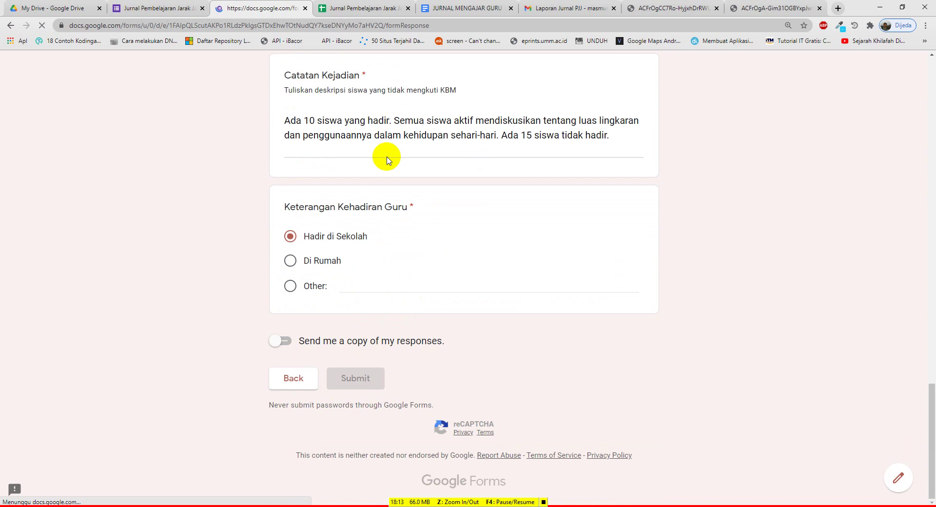
click(357, 9)
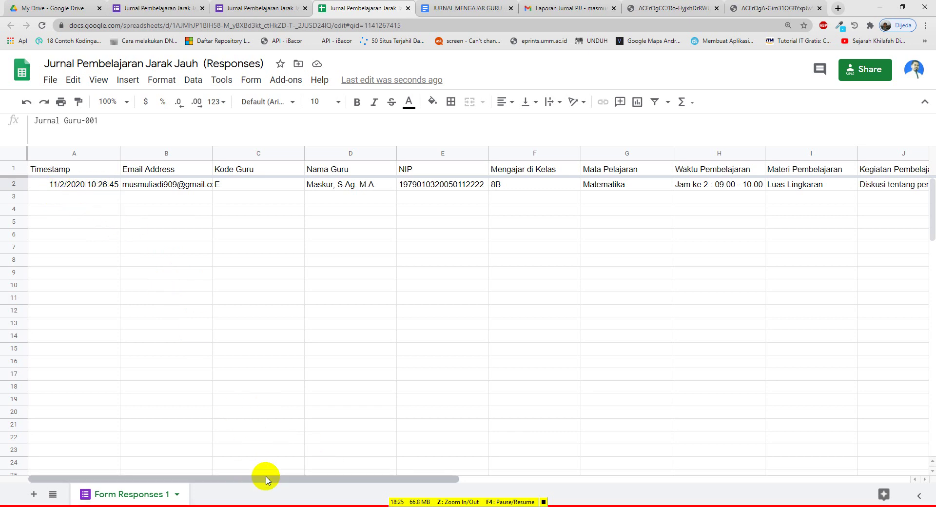
Scroll across the Responses sheet to check the response date in O2
drag(266, 479, 710, 481)
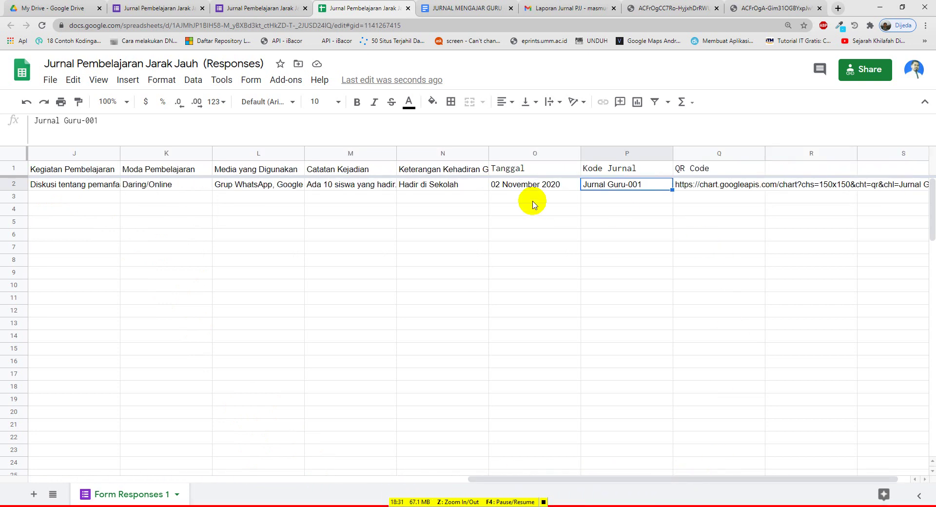
click(530, 185)
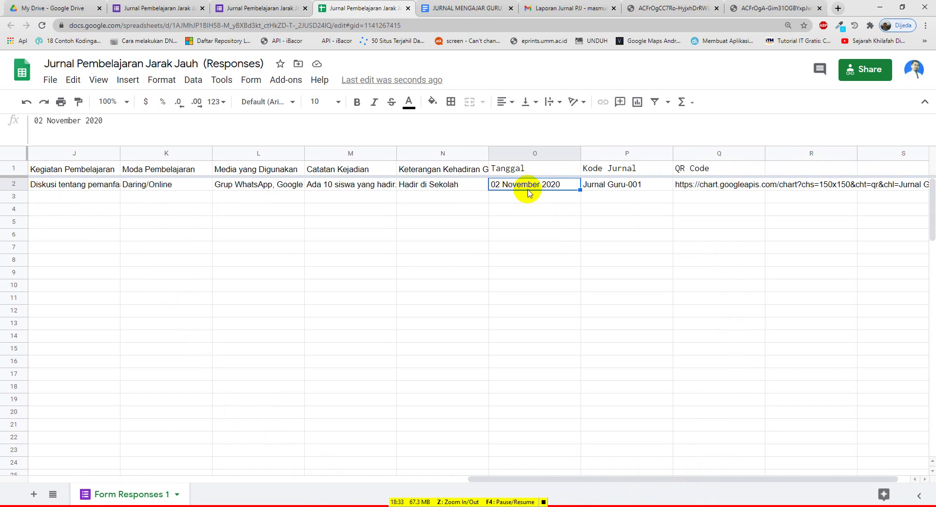
drag(602, 479, 122, 479)
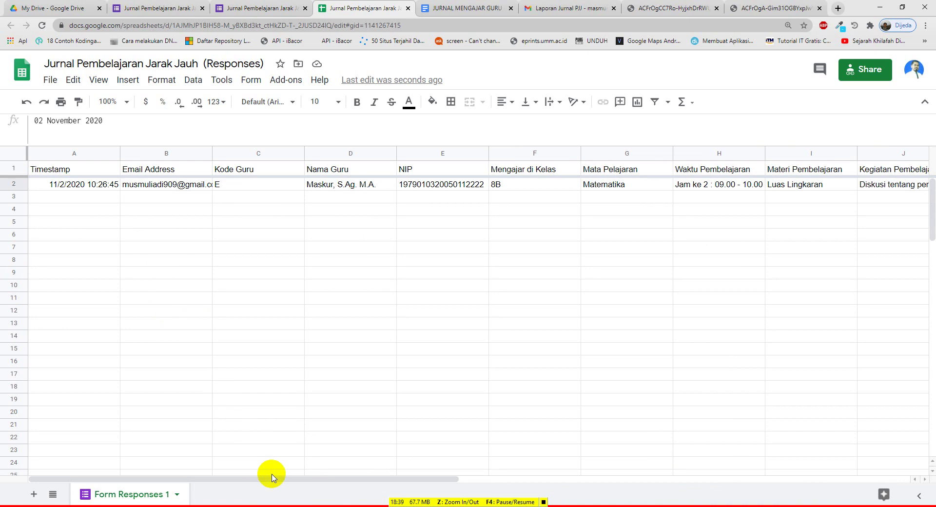
drag(273, 478, 656, 503)
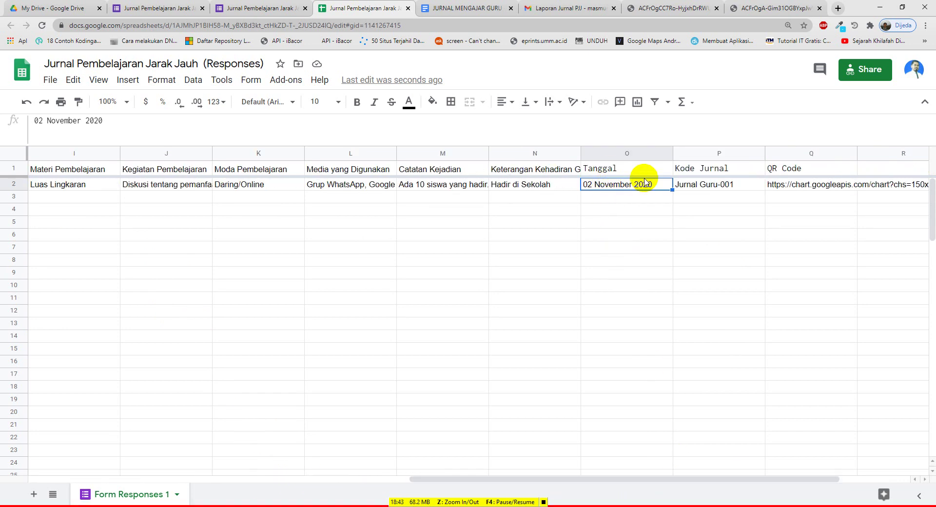
Compare P2's Kode Jurnal Jurnal Guru-001 with the emailed PDF journal report
click(668, 9)
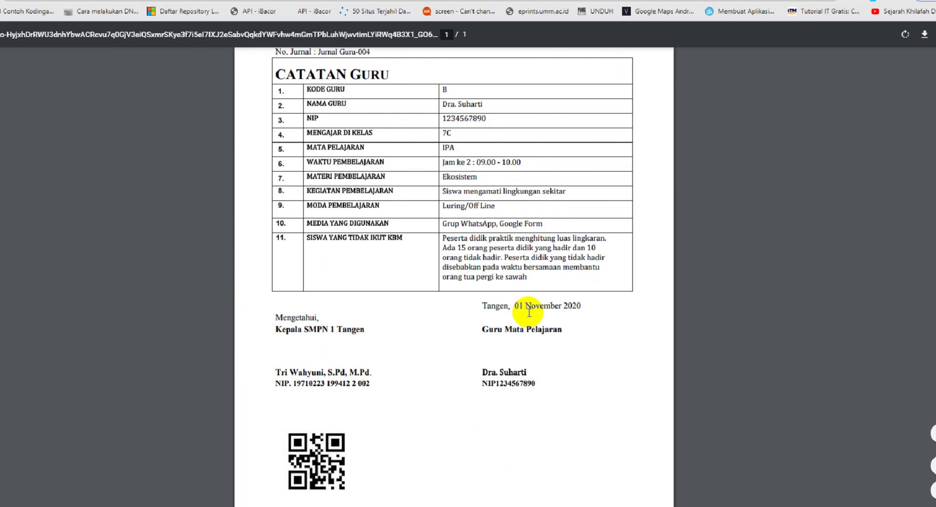
click(326, 14)
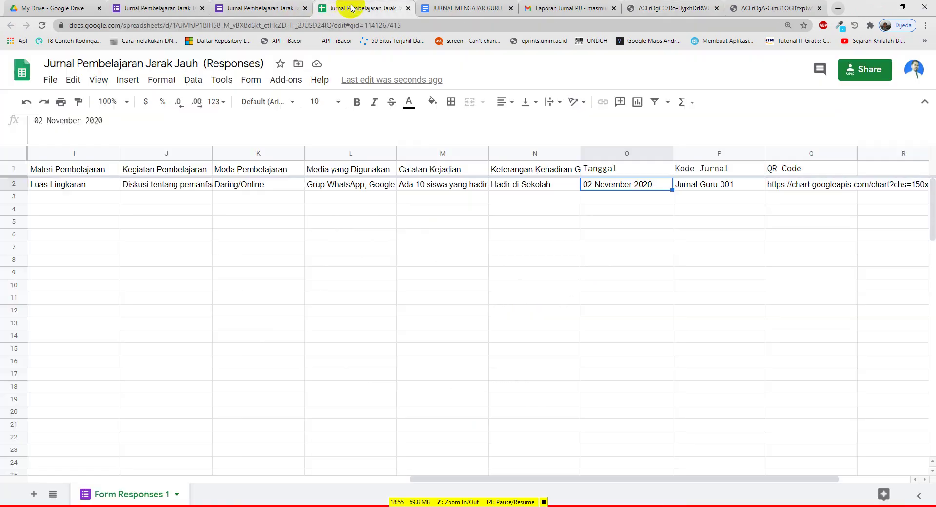
click(702, 184)
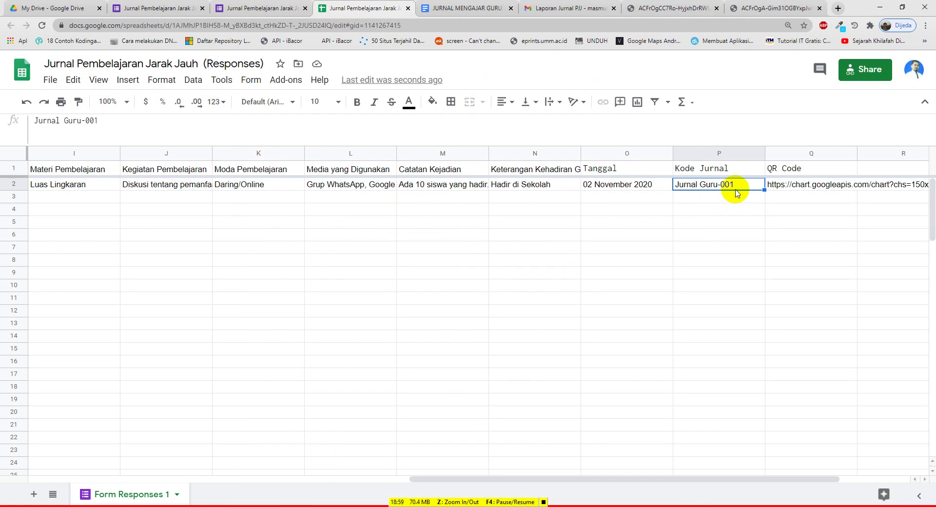
click(669, 11)
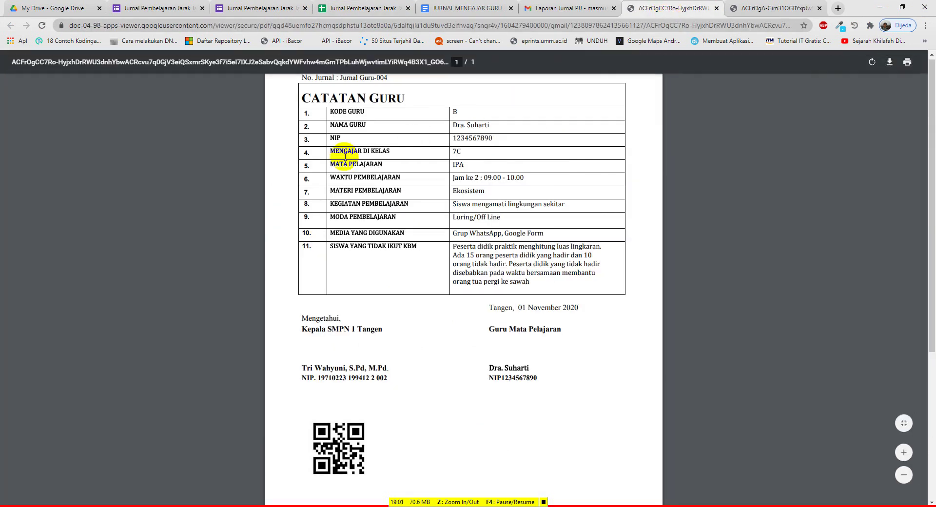
Highlight the -004 journal number in the PDF and inspect the Q2 QR Code URL
scroll(345, 156, up, 3)
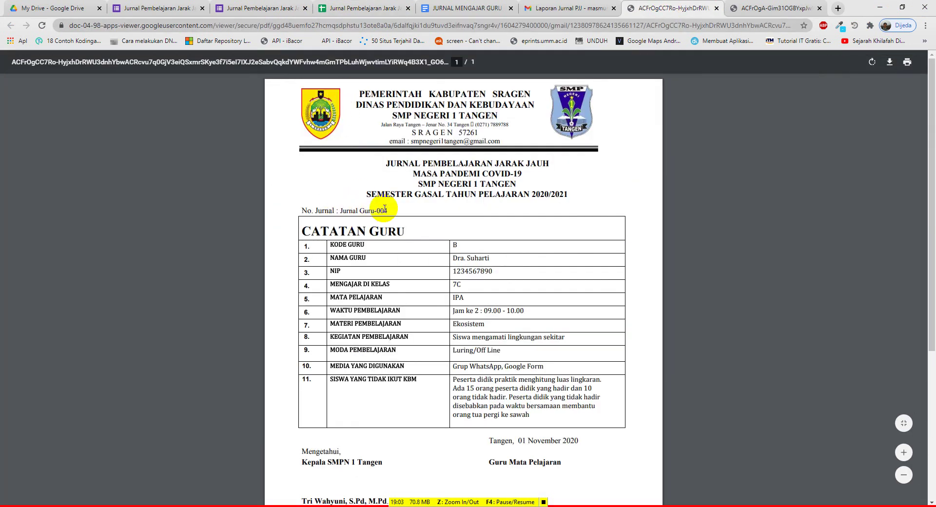
drag(375, 210, 390, 210)
click(361, 9)
click(790, 186)
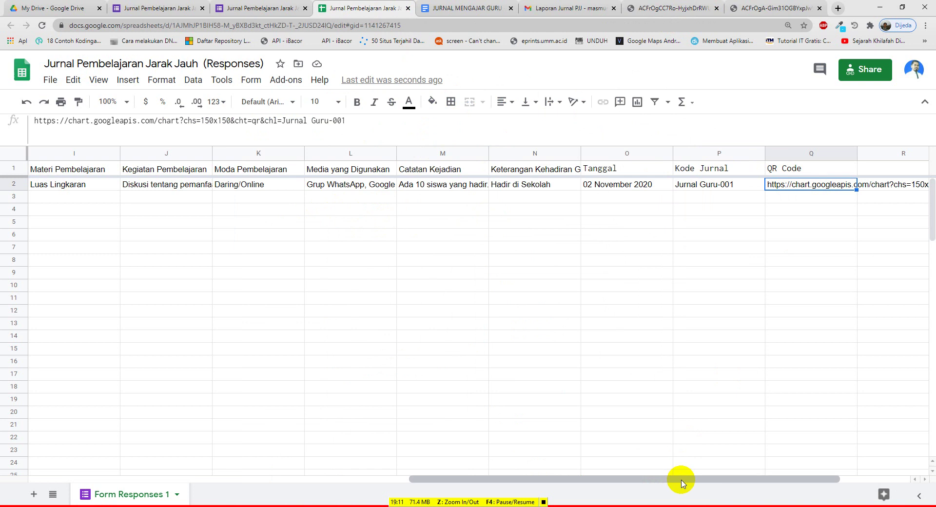
drag(682, 480, 737, 479)
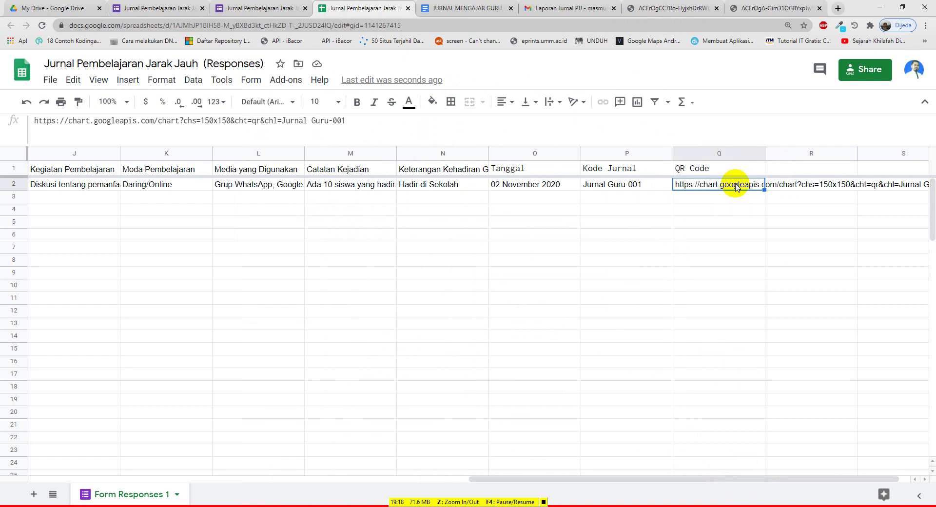
View the PDF's QR code, then select the Q2 QR Code URL to copy it
click(674, 8)
scroll(468, 268, down, 5)
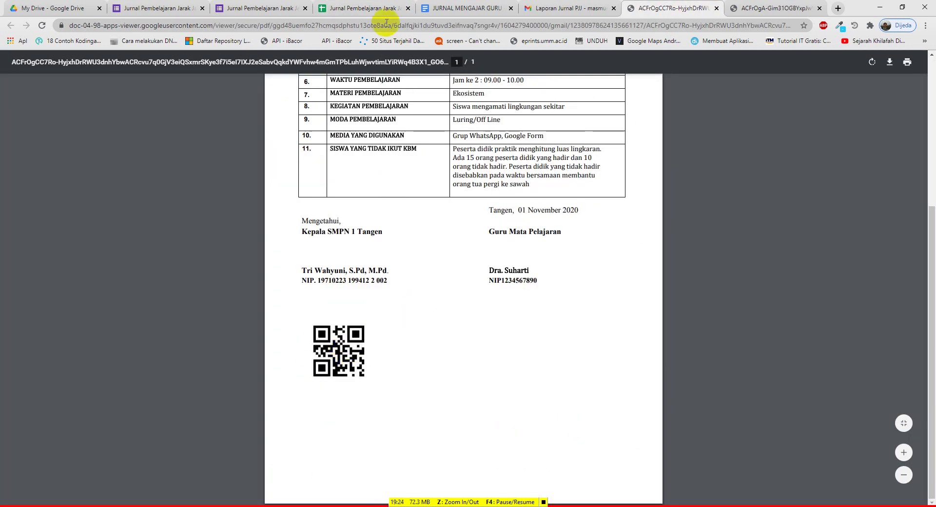
click(377, 8)
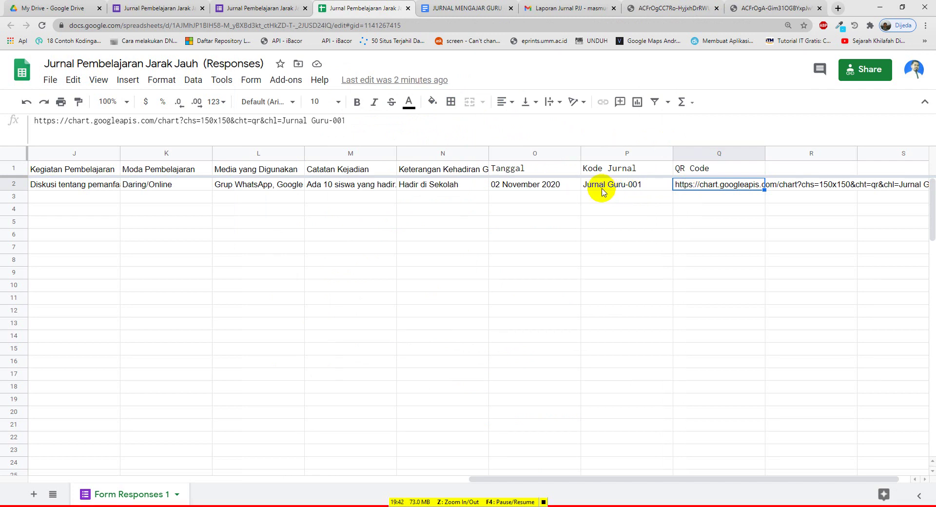
click(610, 186)
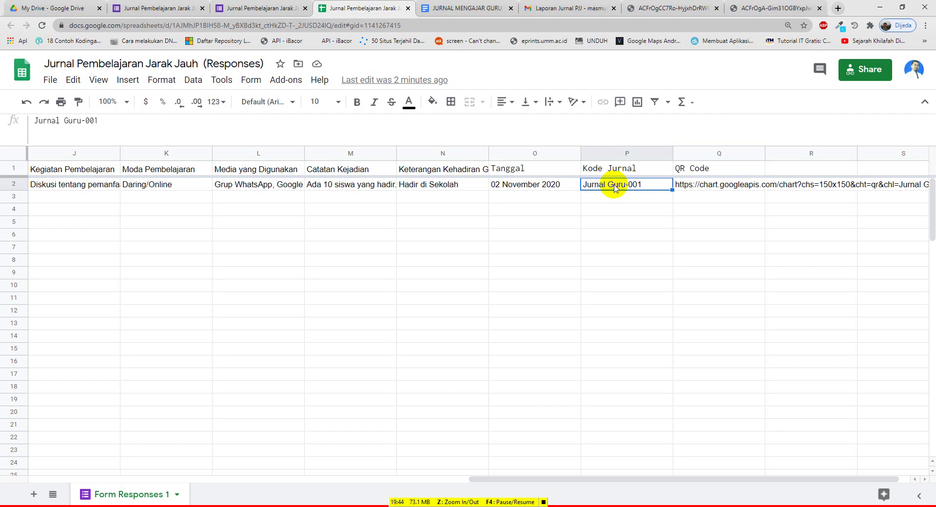
click(685, 185)
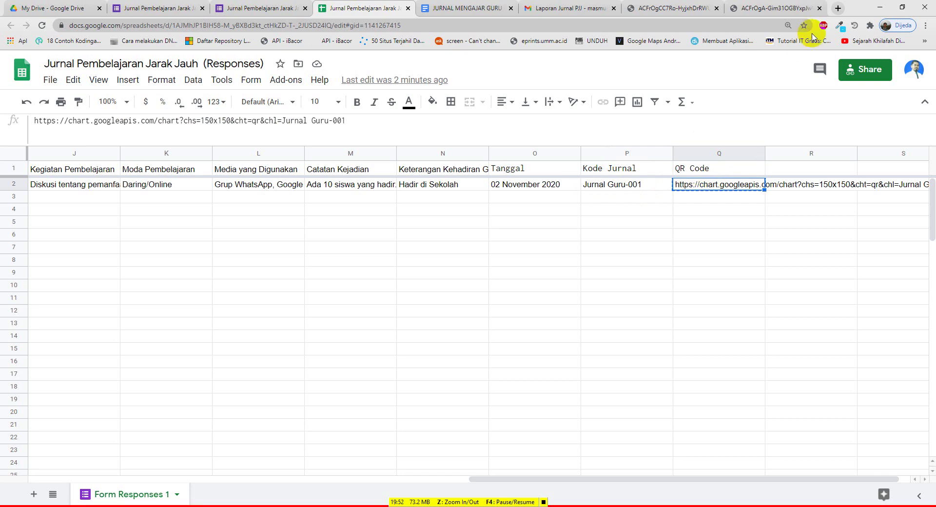
Paste the copied chart URL into a new tab to render the Jurnal Guru-001 QR code
click(839, 9)
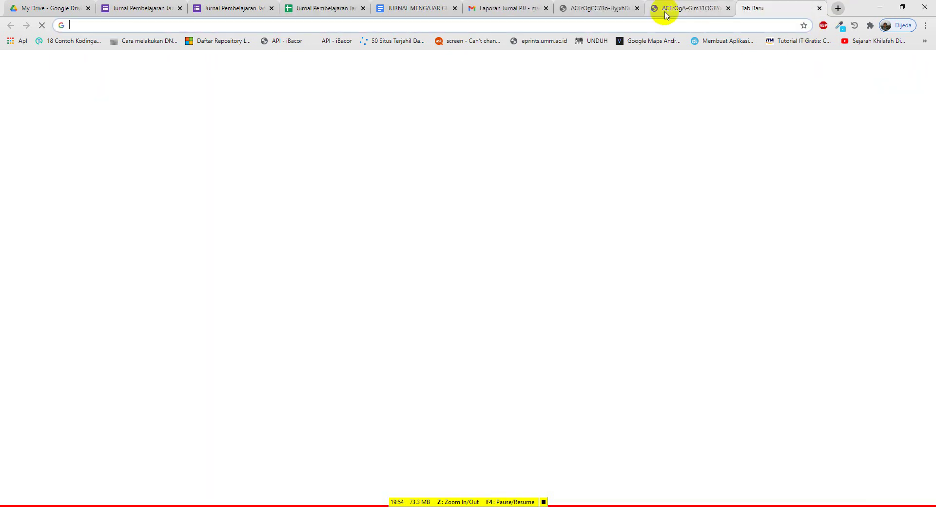
click(381, 25)
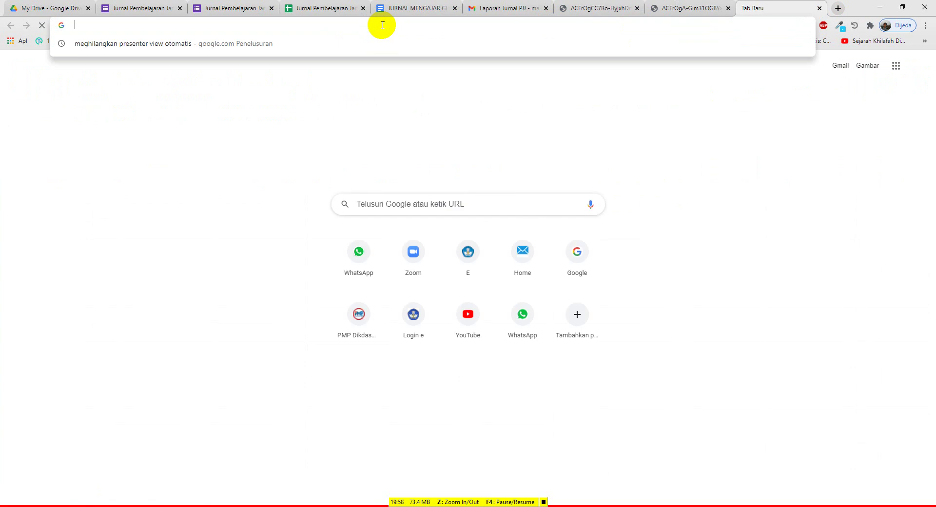
text(https://chart.googleapis.com/chart?chs=150x150&cht=qr&chl=Jurnal Guru-001)
key(Return)
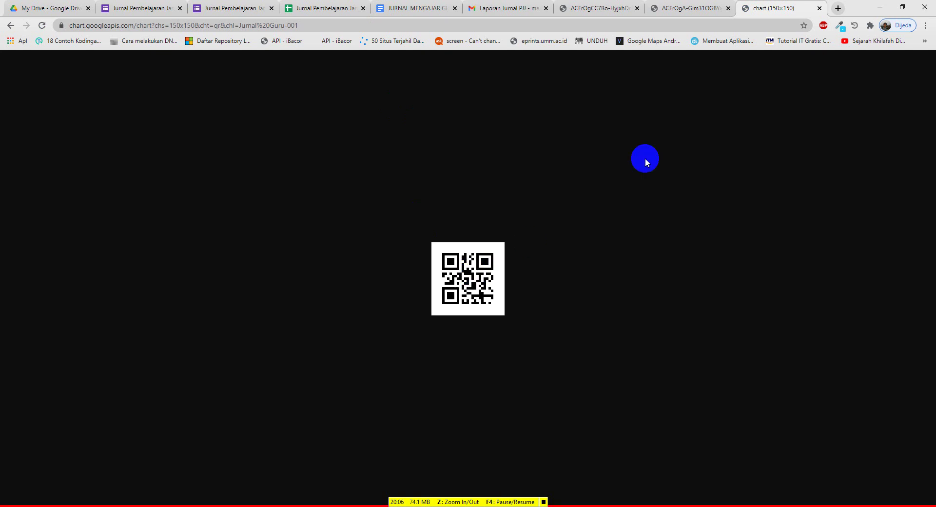
click(320, 11)
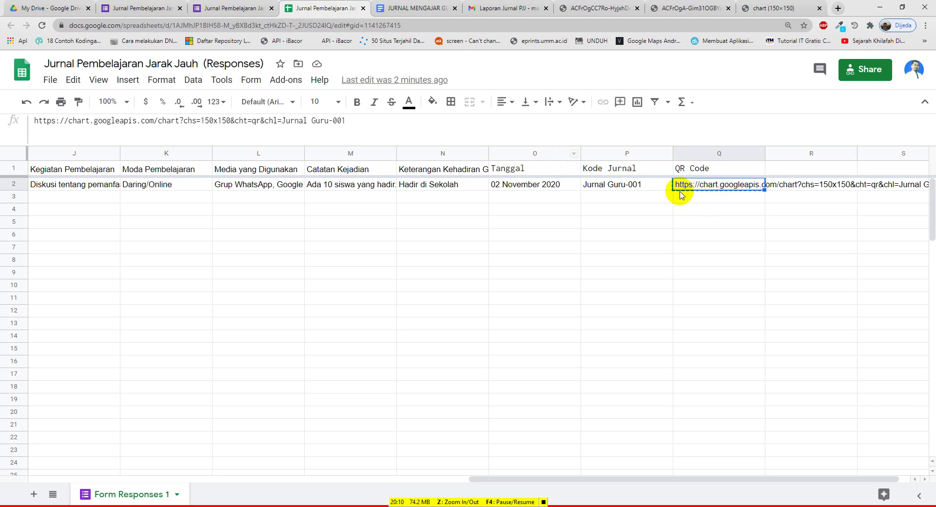
Delete the space in P1's 'Jurnal Guru-00' prefix so P2 reads JurnalGuru-001
click(608, 188)
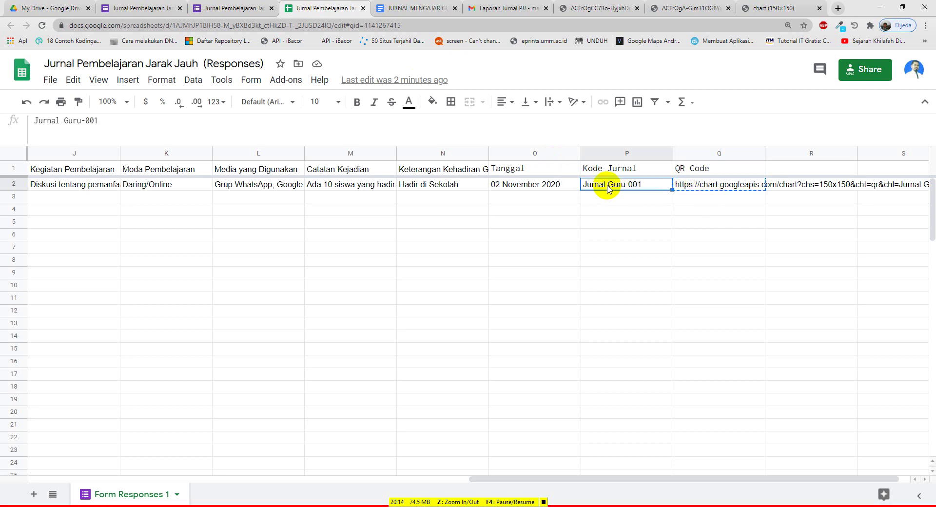
click(604, 172)
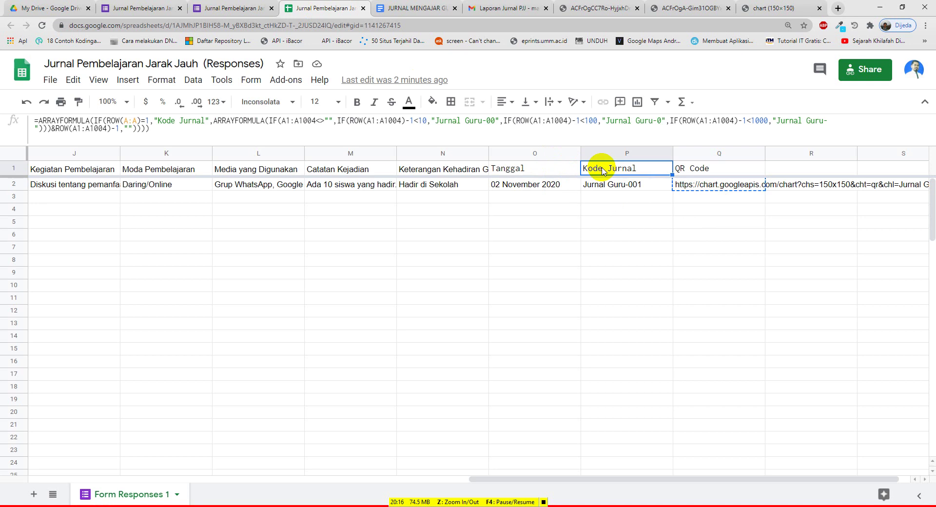
click(180, 121)
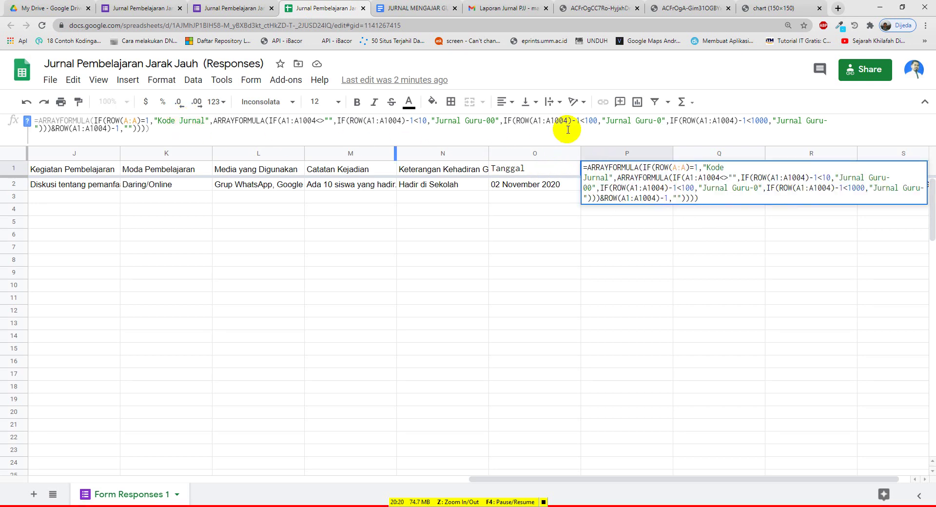
click(465, 122)
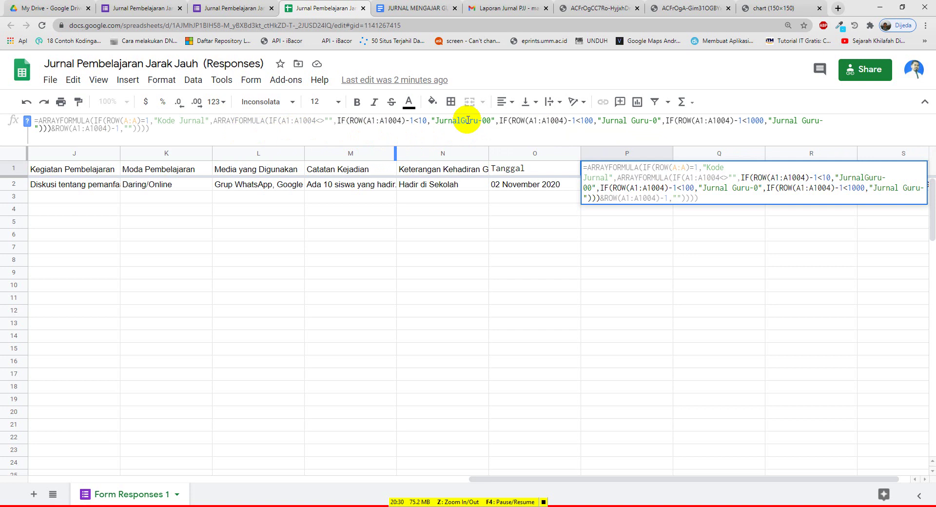
key(Return)
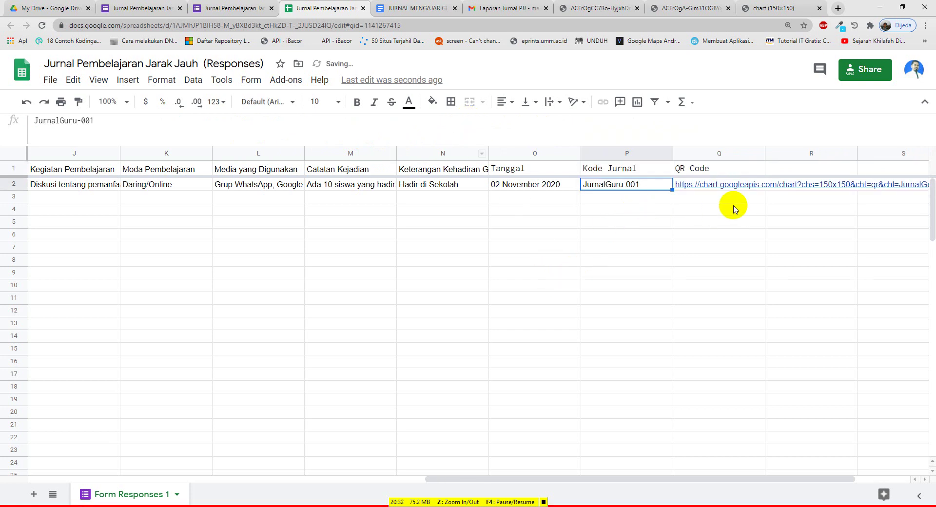
mouse_move(730, 191)
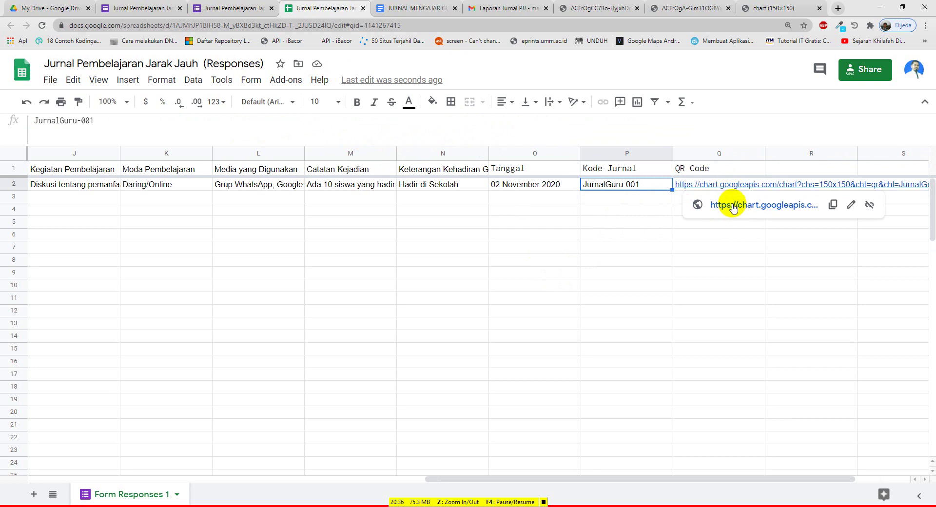
Open the updated Q2 QR link and close the older Jurnal Guru-001 QR tab
click(733, 204)
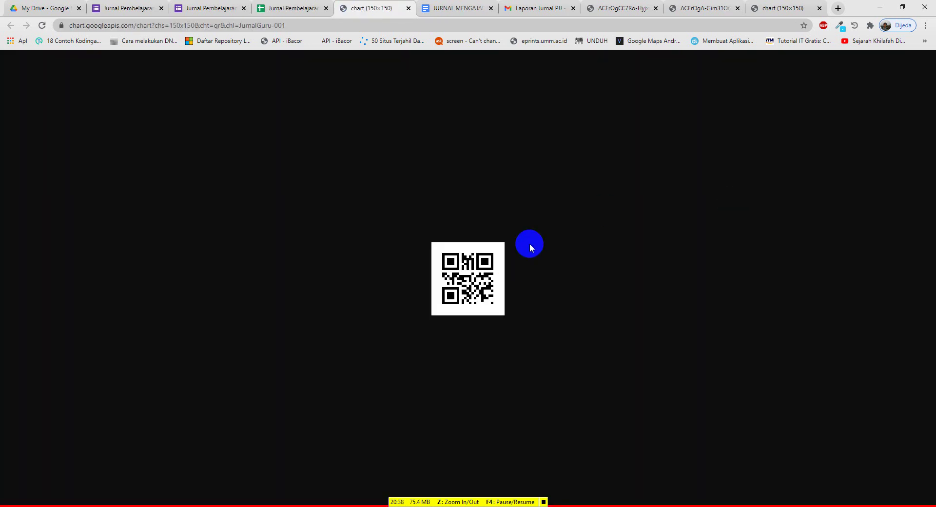
click(820, 8)
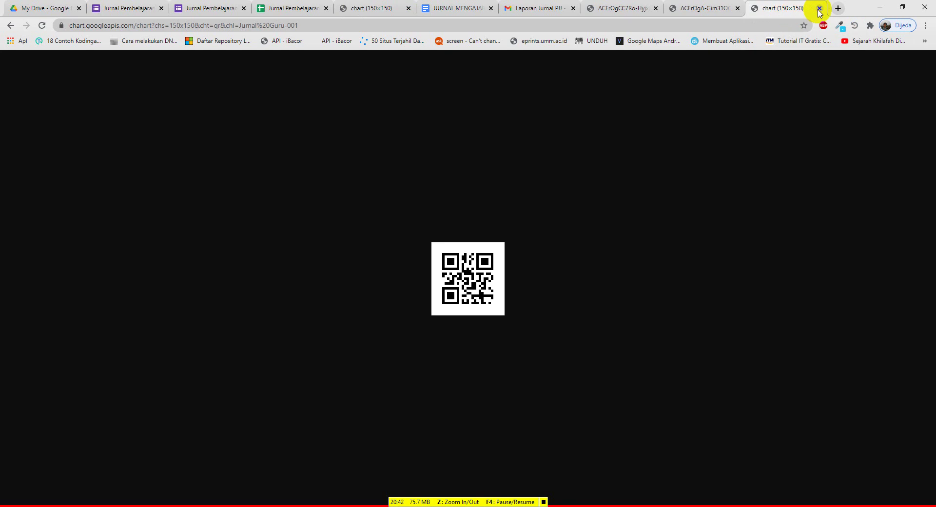
click(819, 8)
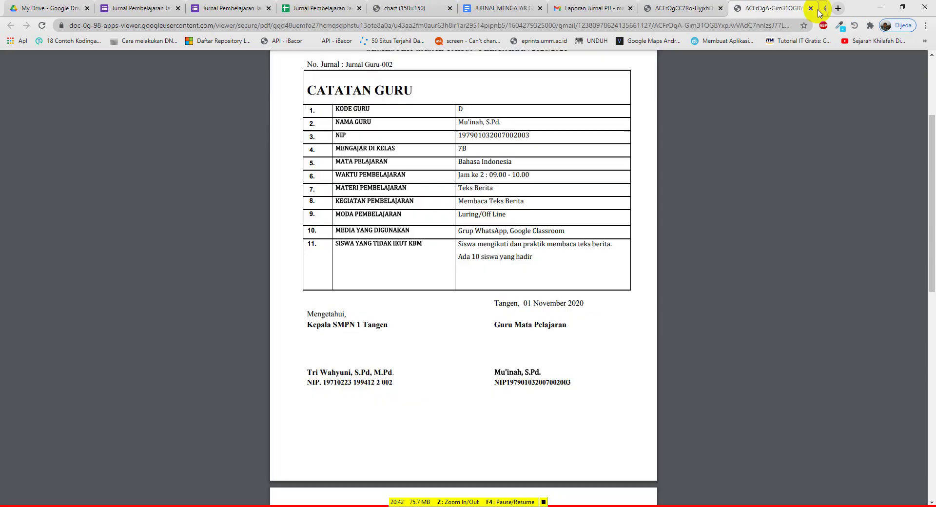
click(313, 8)
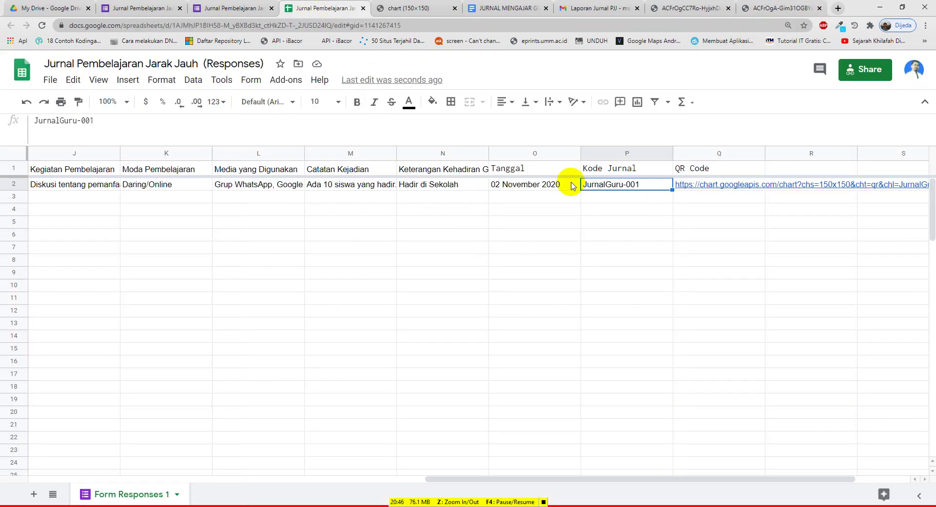
Undo the formula edit so P2 and the Q2 QR link read Jurnal Guru-001 again
key(ctrl+z)
click(730, 188)
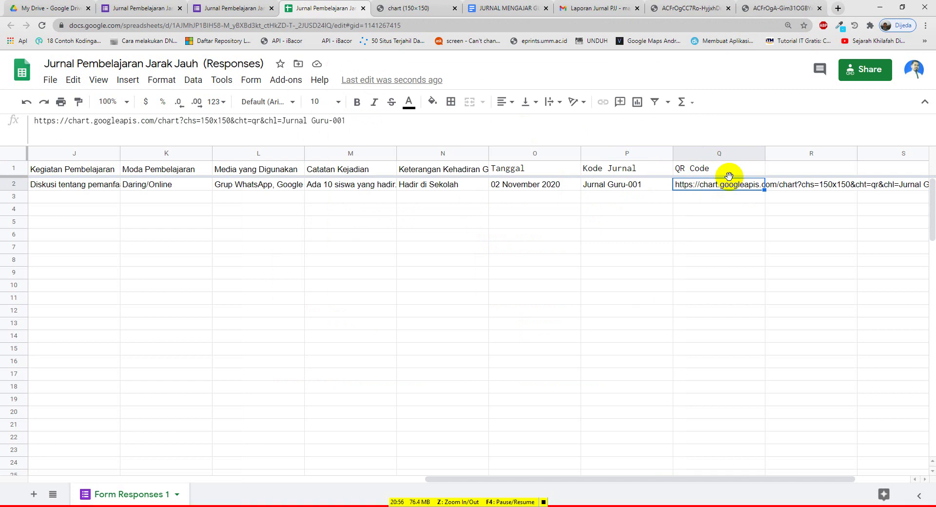
click(636, 473)
drag(568, 487, 330, 455)
click(419, 324)
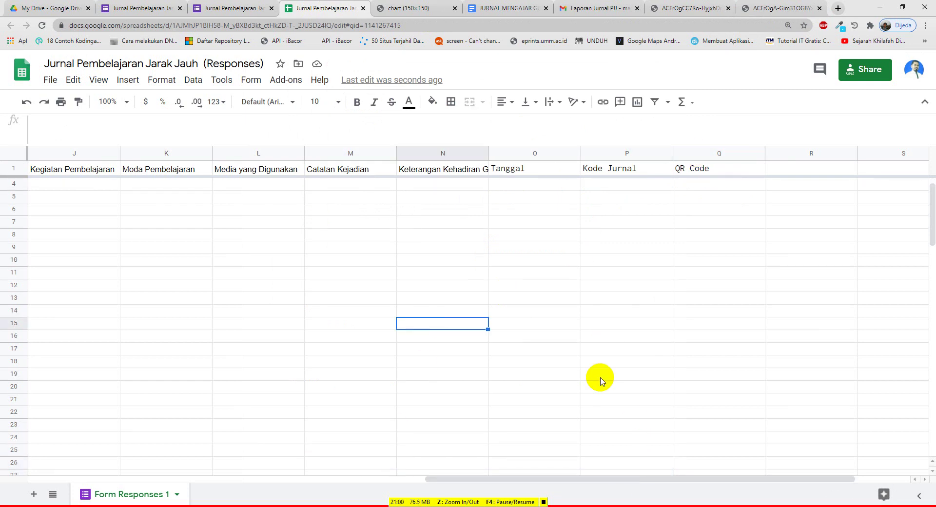
drag(576, 482, 633, 486)
scroll(518, 292, up, 1)
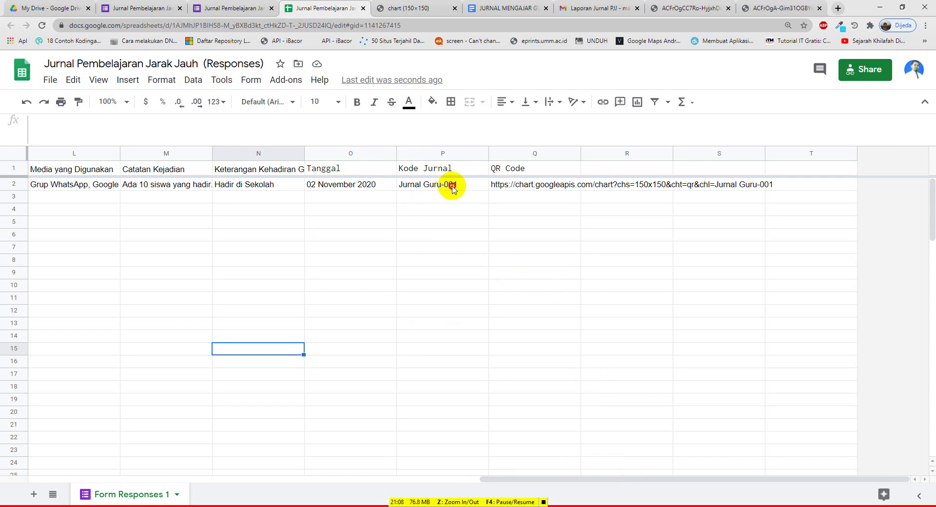
click(452, 189)
click(452, 177)
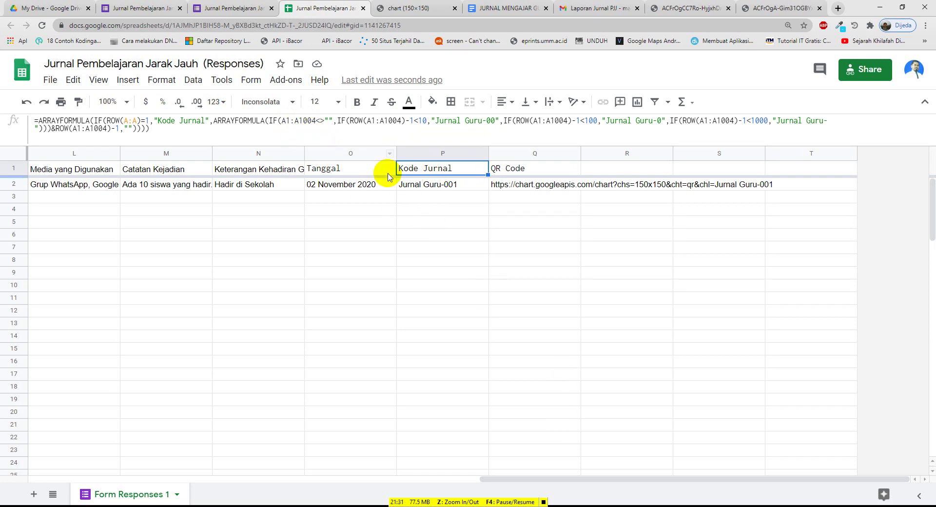
Start another form response, fill in the respondent's e-mail, and continue to the questions
click(154, 8)
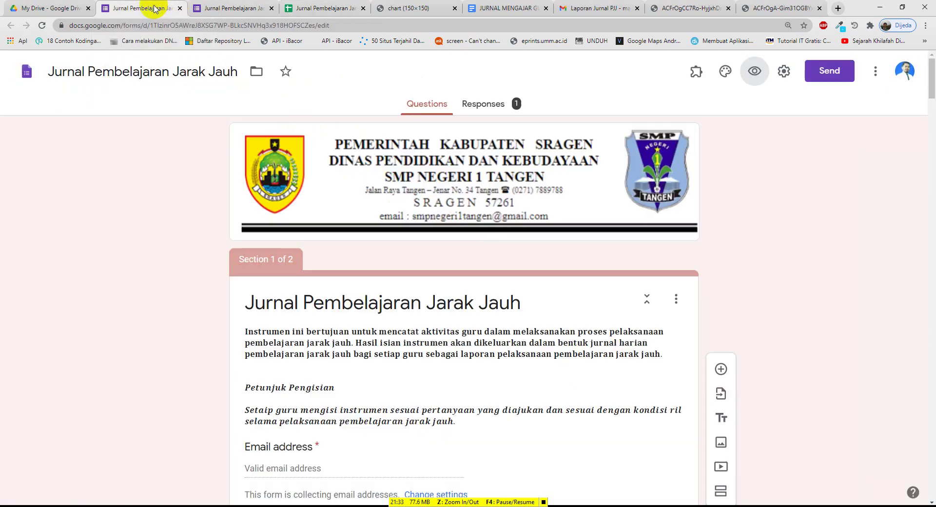
click(217, 8)
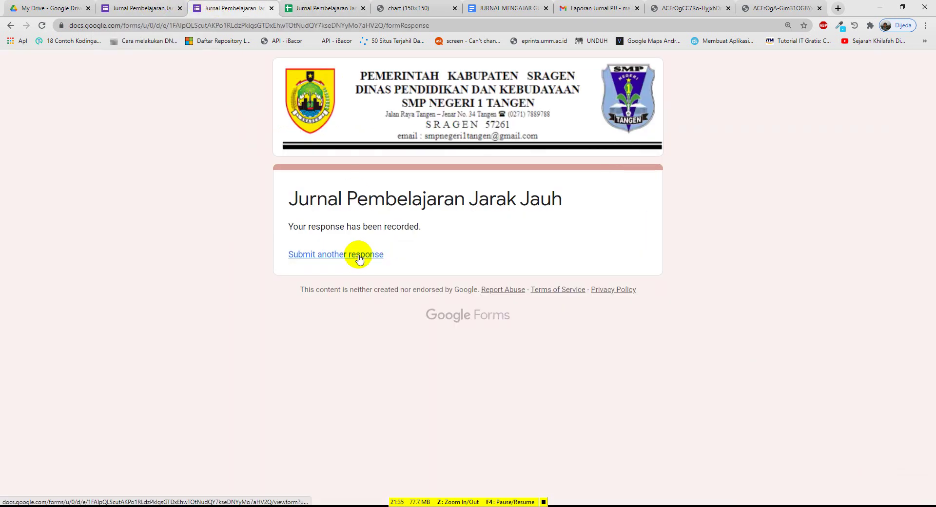
click(359, 257)
scroll(346, 298, down, 2)
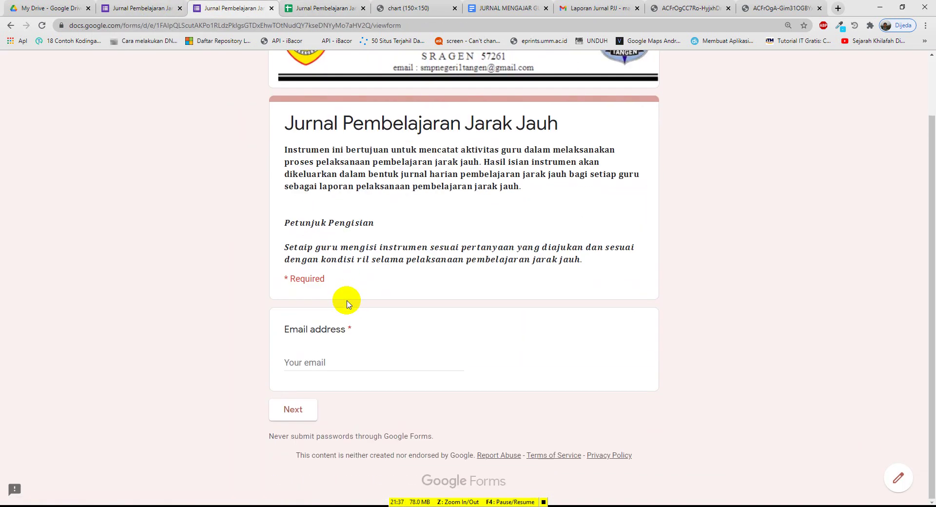
click(331, 364)
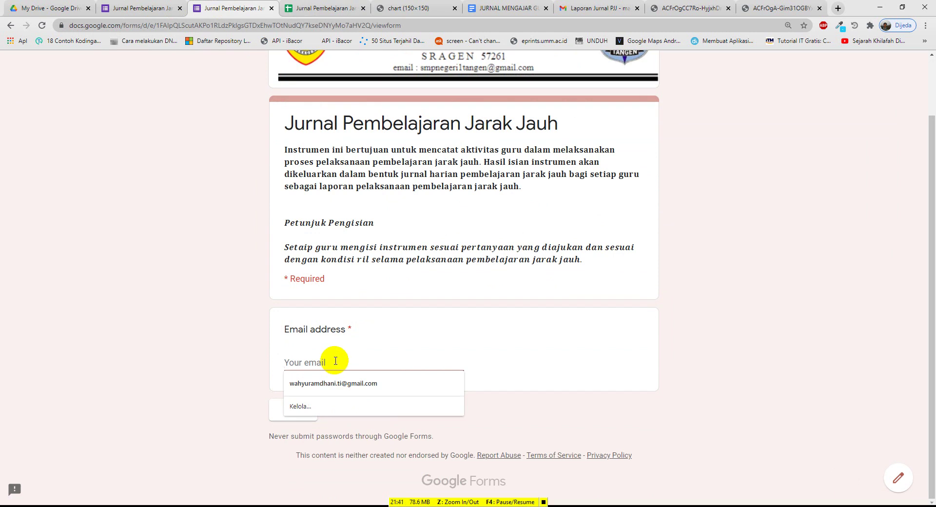
click(326, 384)
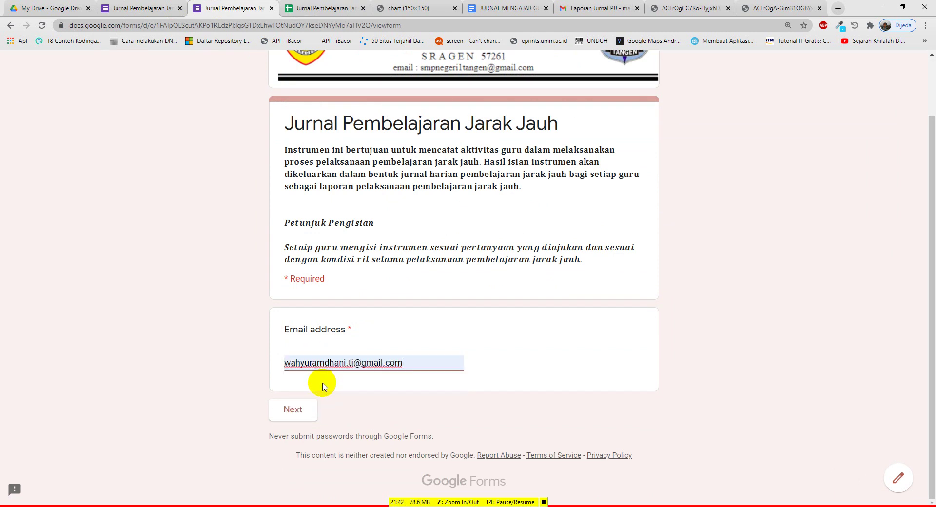
click(299, 409)
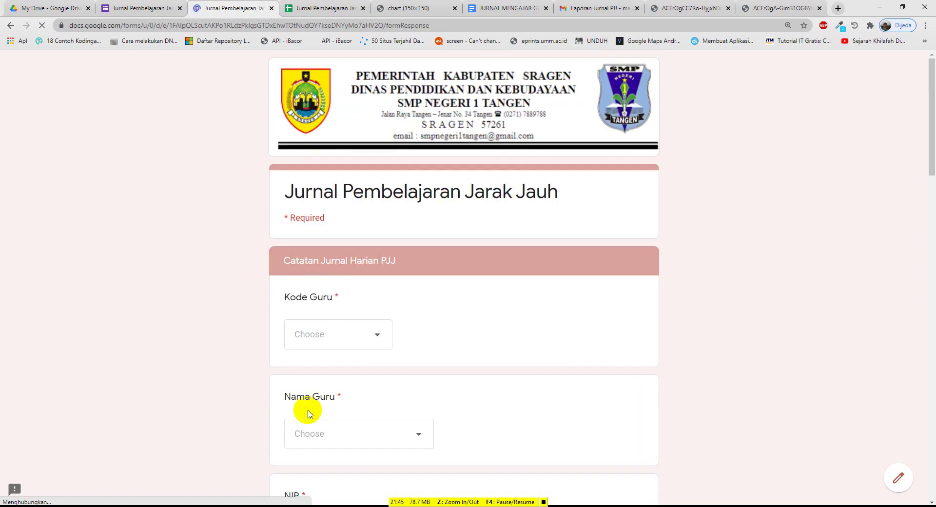
Choose teacher code H, select the teacher's name, and enter their ID number
click(352, 336)
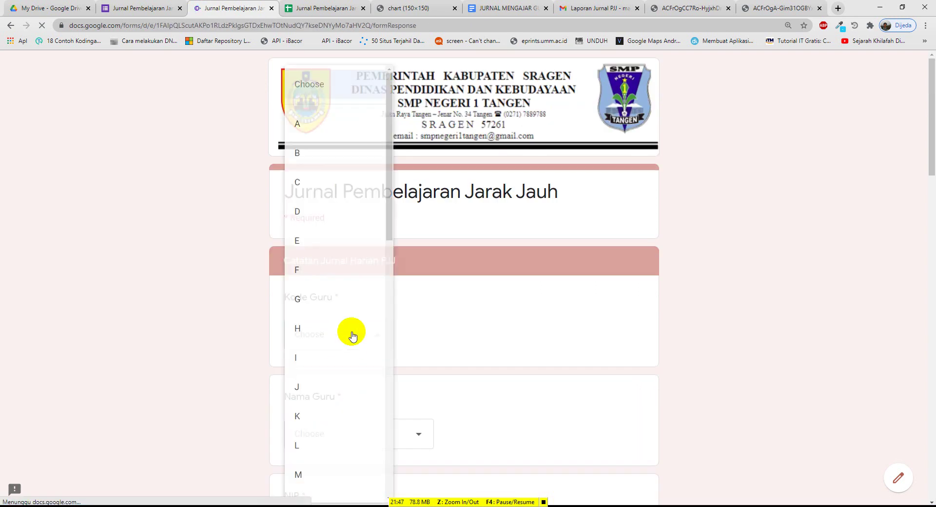
click(312, 331)
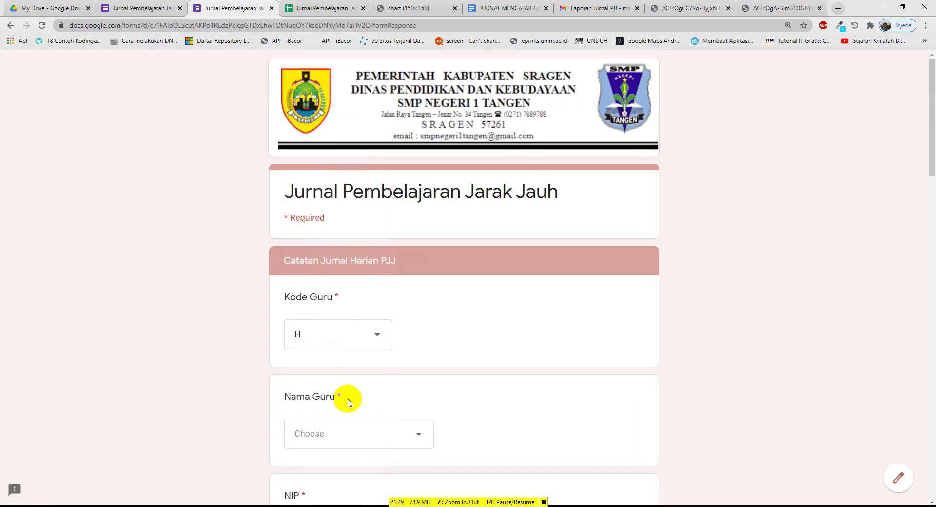
click(358, 440)
click(335, 391)
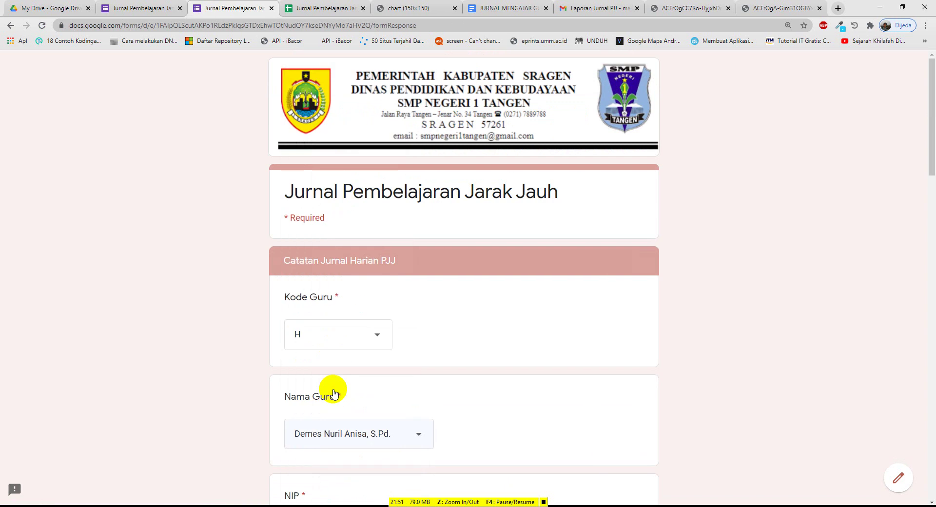
scroll(215, 394, down, 4)
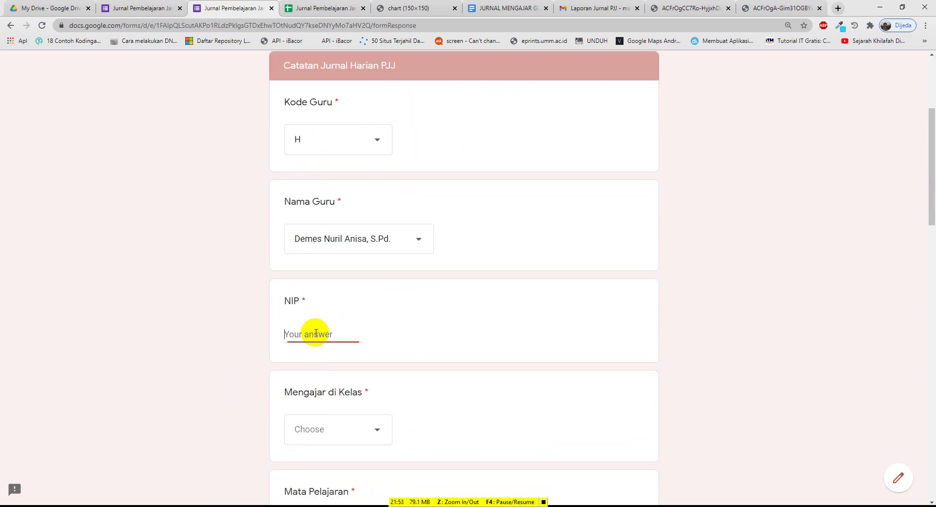
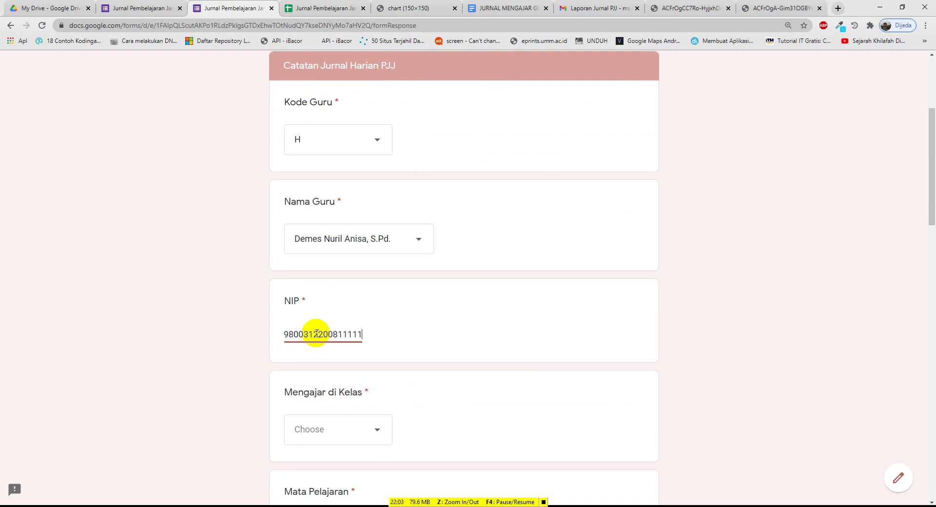
Set class 7E, subject IPA and lesson time Jam ke 1
click(345, 431)
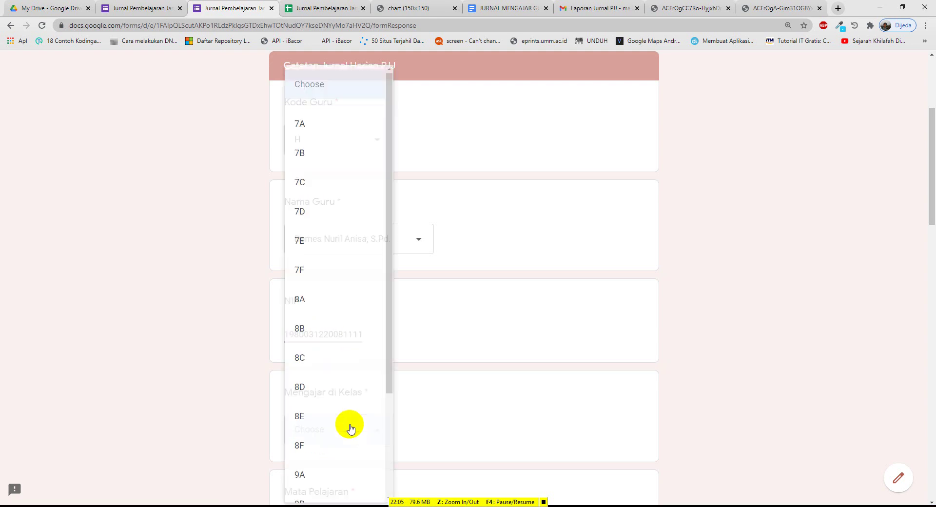
click(306, 242)
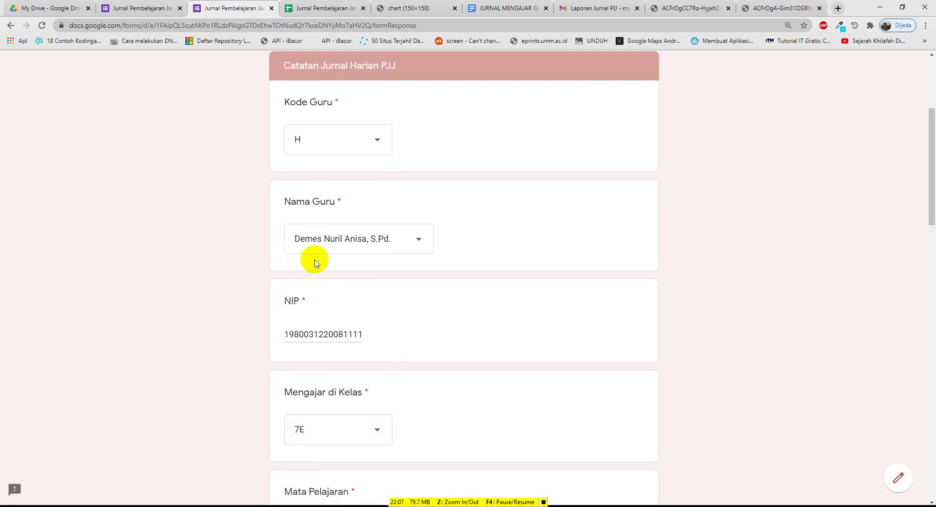
scroll(332, 317, down, 3)
click(345, 387)
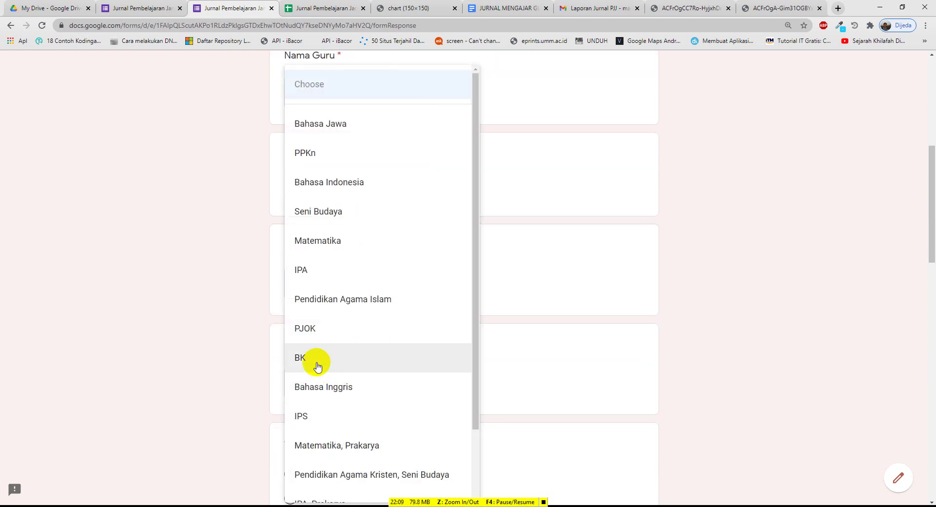
click(305, 269)
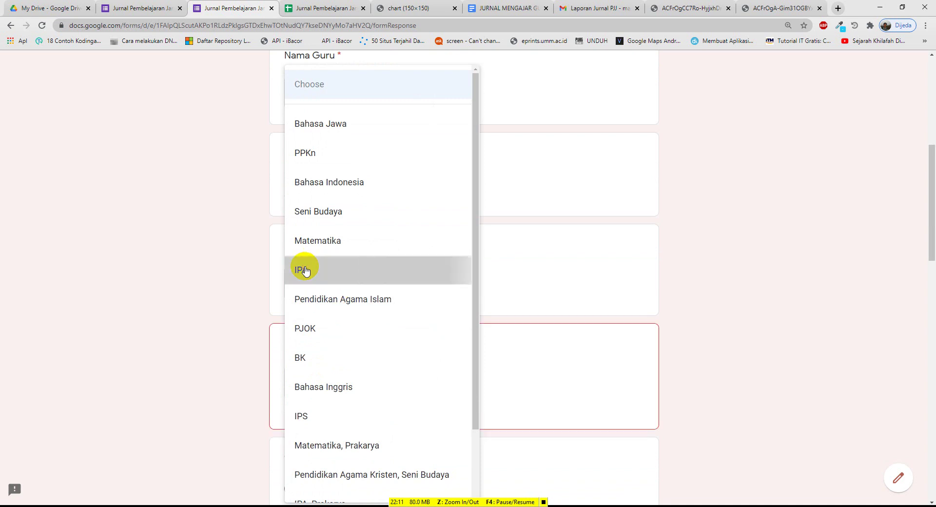
scroll(222, 334, down, 5)
scroll(274, 350, down, 1)
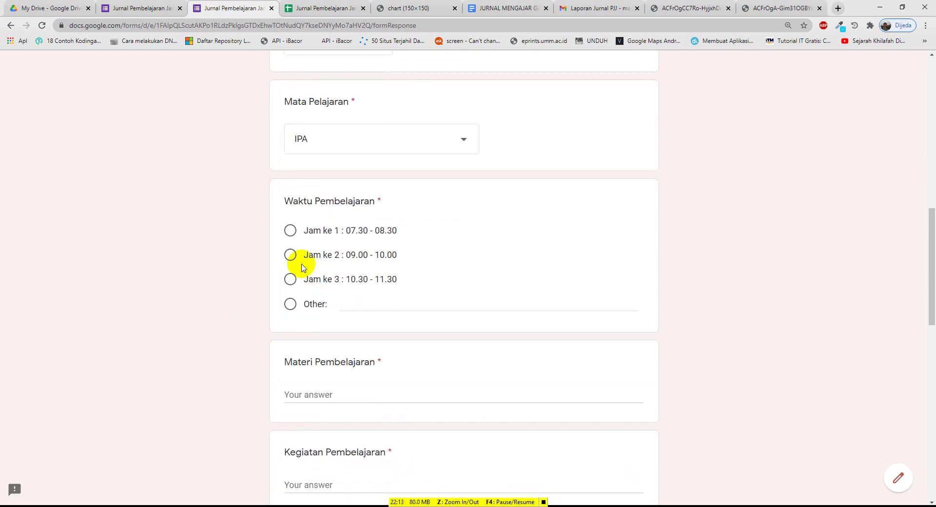
click(289, 230)
Enter Materi 'Ekosistem' and a Kegiatan about students observing and noting local plants and animals
scroll(286, 305, down, 3)
click(326, 247)
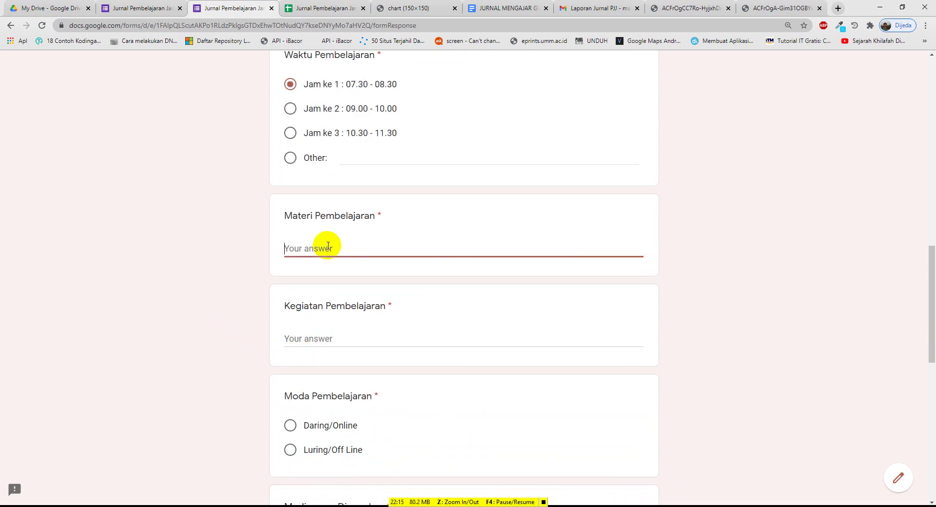
text(Ekosistem)
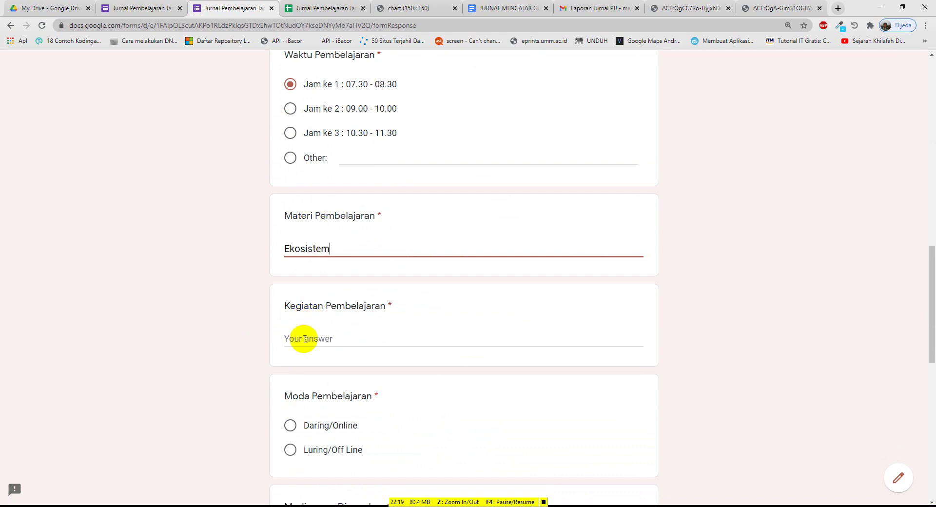
click(306, 338)
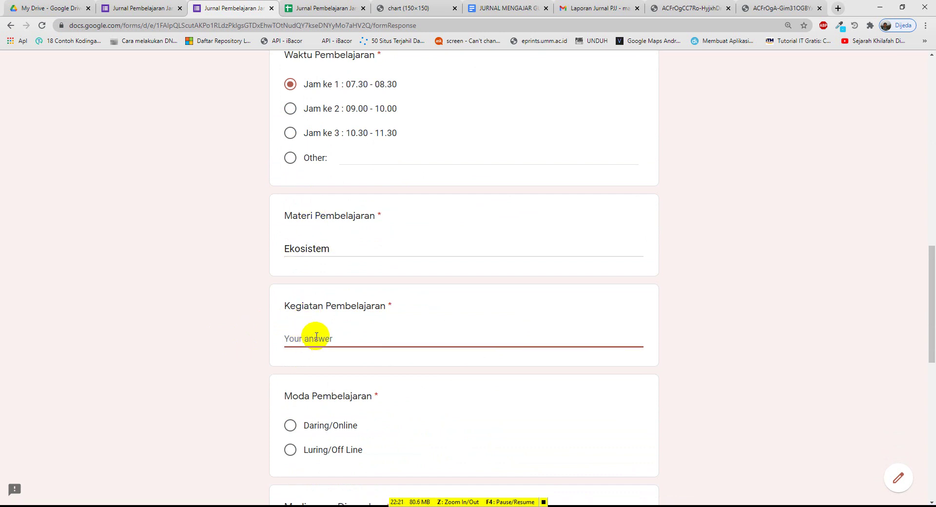
text(Siswa mengamati lingkung)
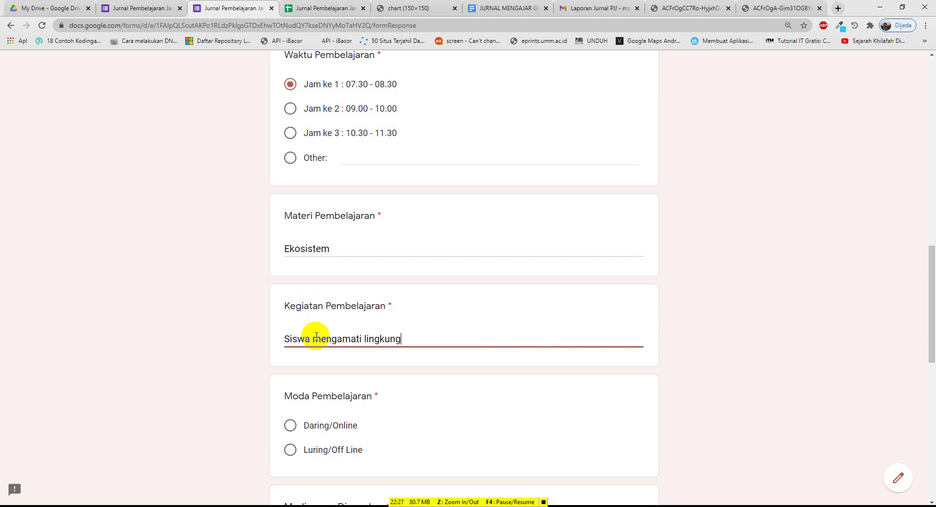
text(an sekitar kemudian mencata)
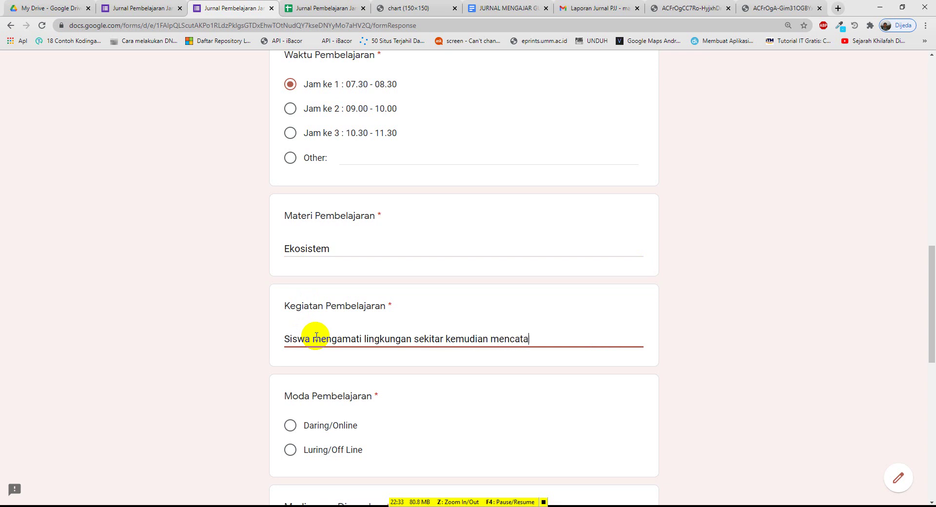
text(ta)
text( tumbuhan dan hew)
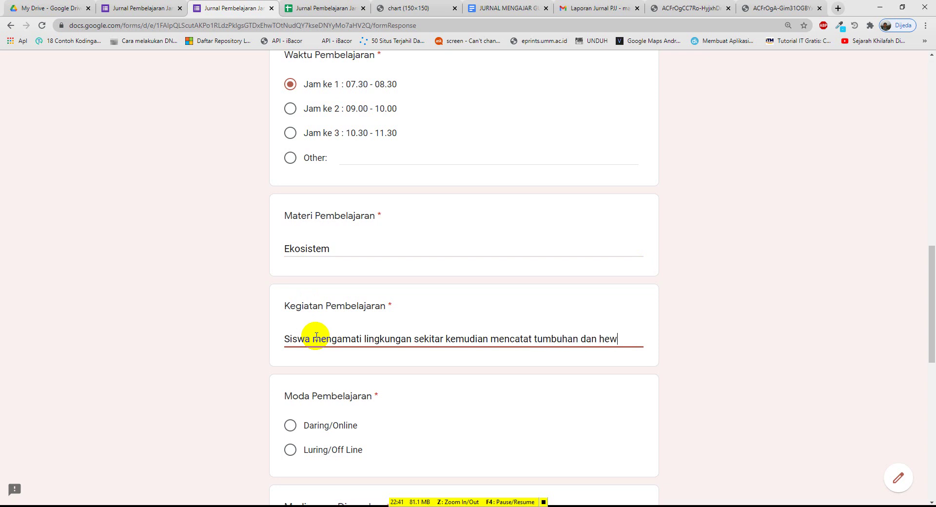
text(an yang )
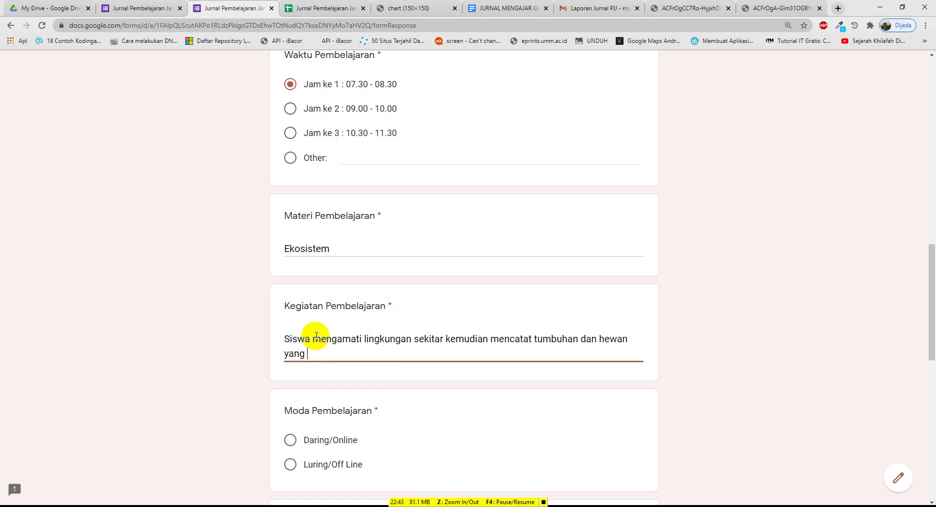
text(hidup di lingkung)
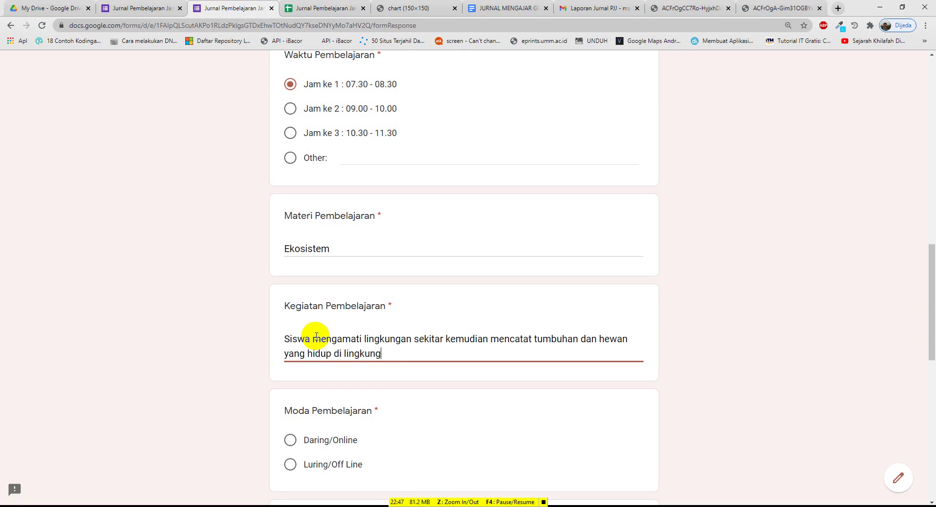
text(an tersebut)
Set the learning mode to Daring/Online and move to the Catatan Kejadian field
scroll(310, 380, down, 2)
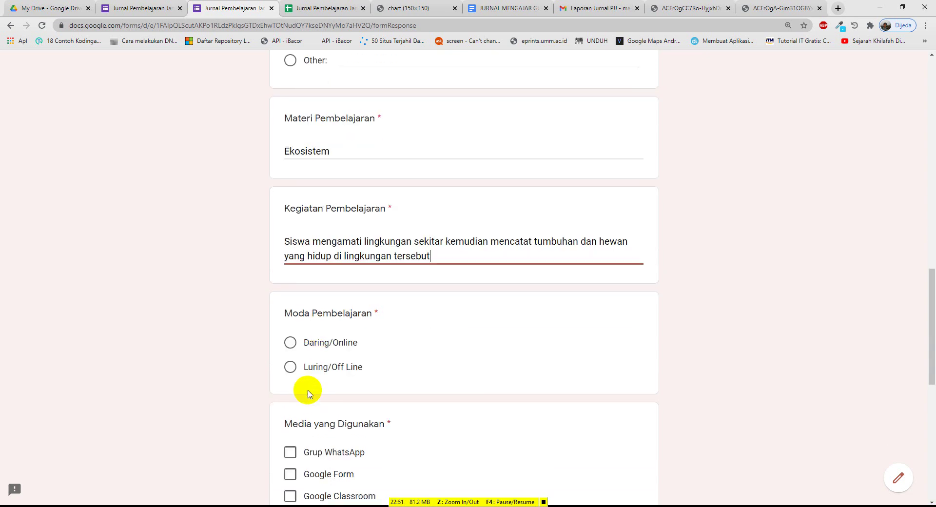
click(290, 344)
scroll(306, 367, down, 1)
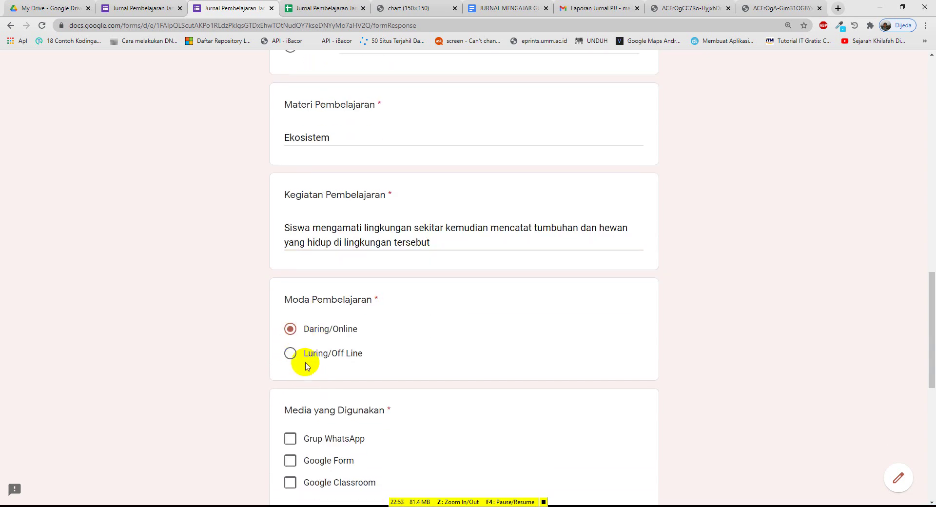
scroll(306, 367, down, 3)
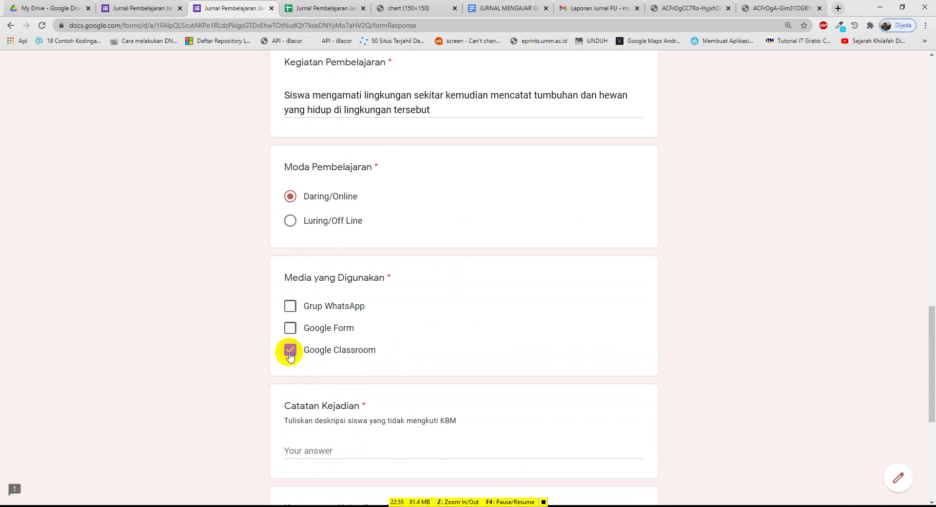
scroll(297, 360, down, 2)
click(314, 351)
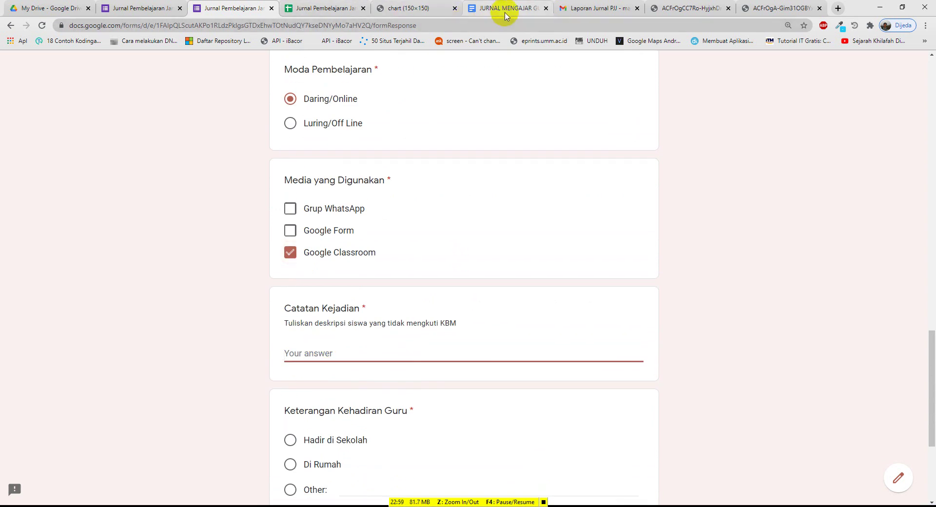
Type the Catatan Kejadian note: 10 students present, the others absent for another activity
click(454, 8)
click(427, 10)
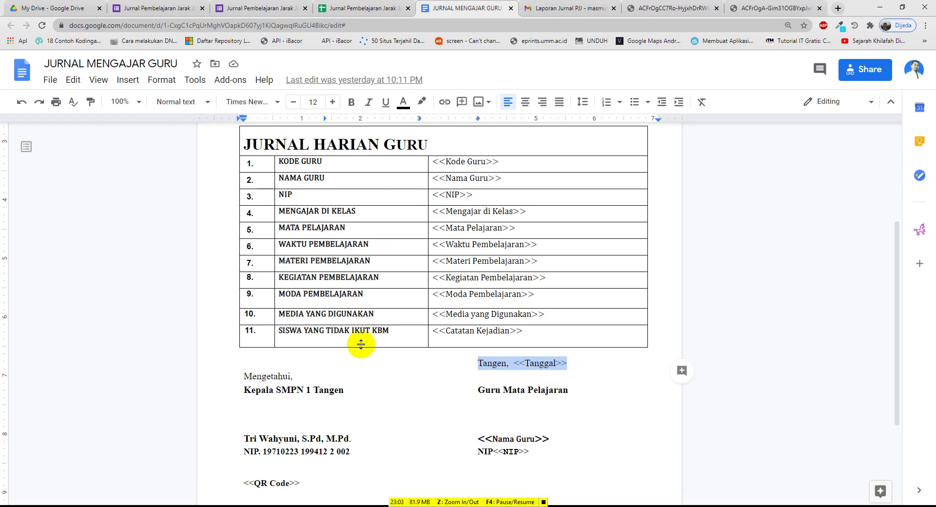
click(250, 8)
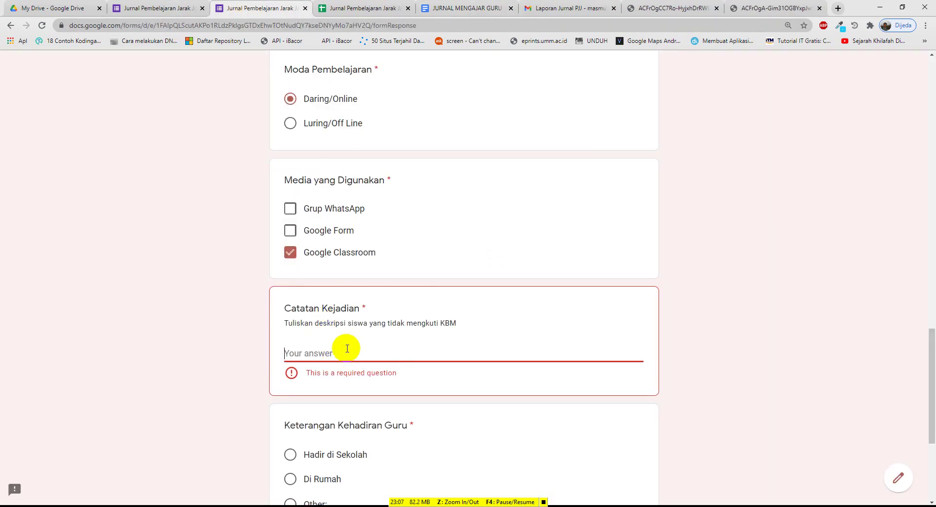
text(Siswa )
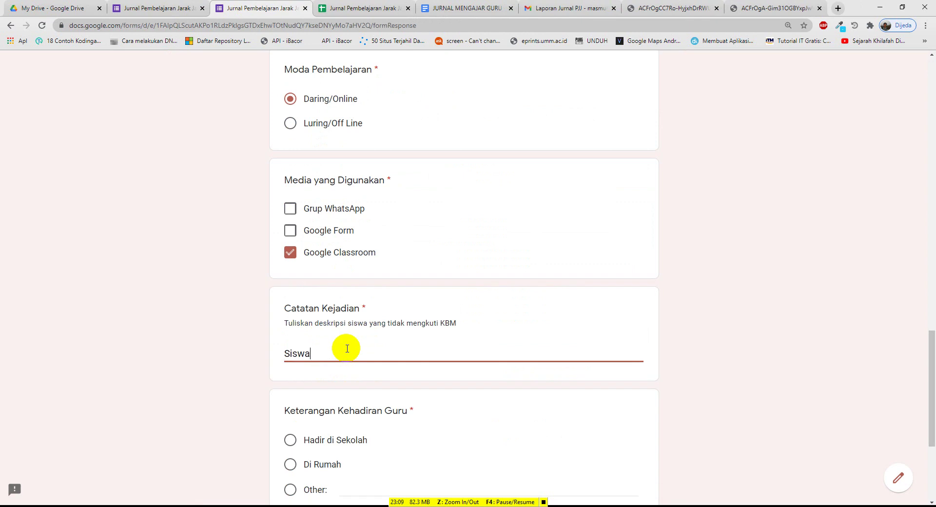
text(hadir sebanyak 10 orang. Yang )
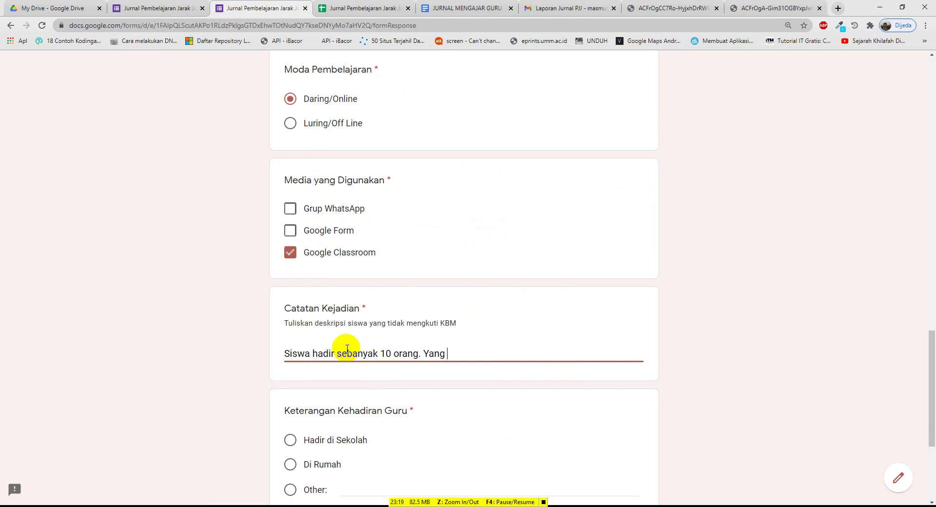
text(lain tidak hadir kar)
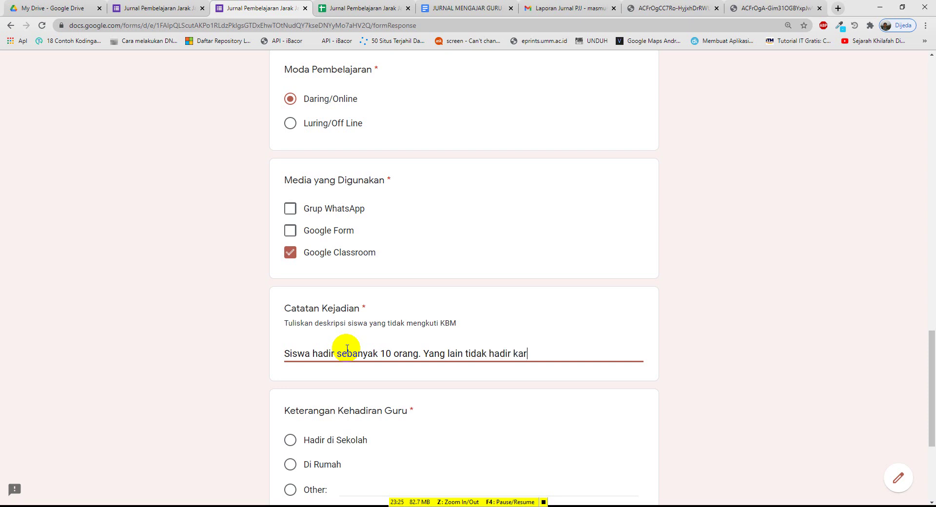
text(ena pada saat yang sam)
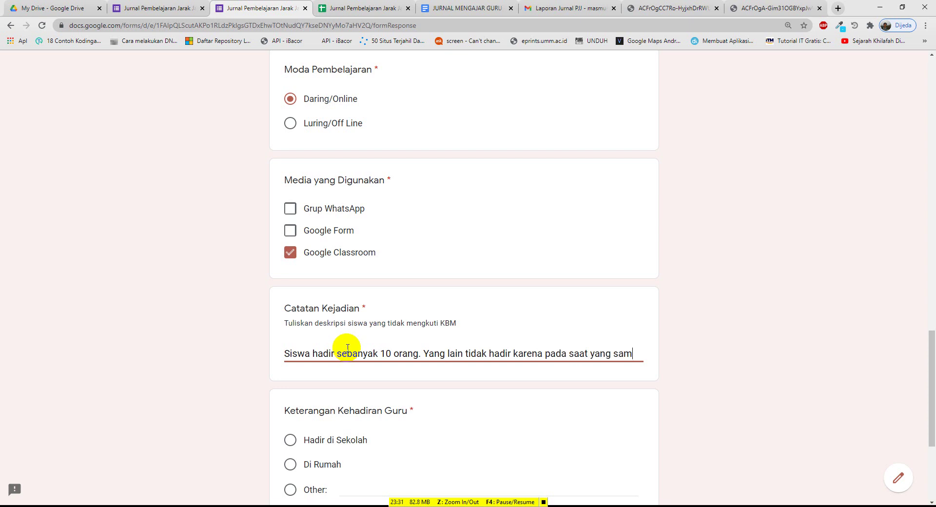
text(a memban)
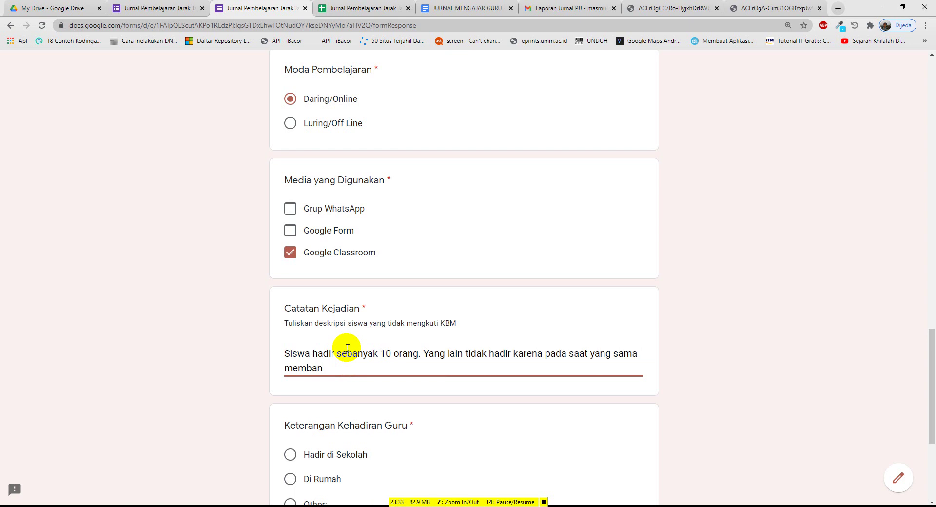
text(tu oran tua di sawah.)
Correct 'oran' to 'orang', set attendance to Di Rumah, and submit the response
scroll(347, 348, down, 2)
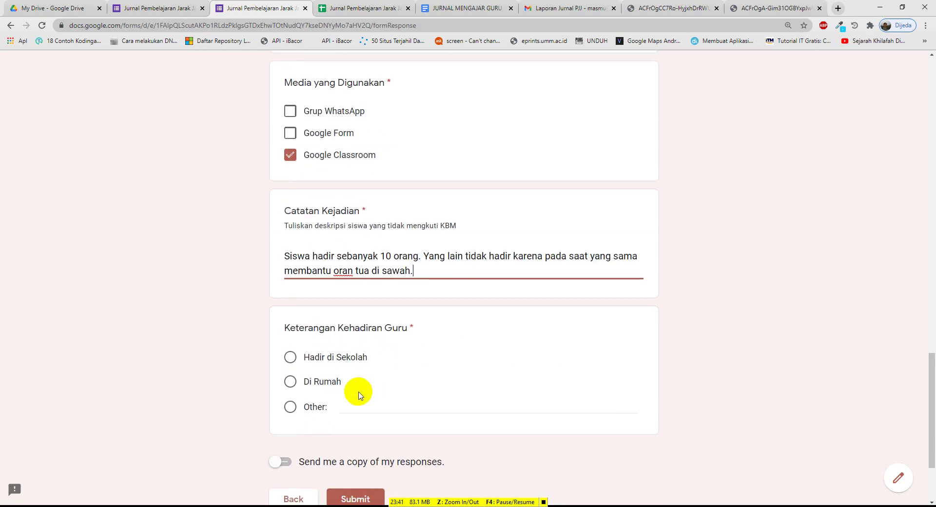
click(353, 271)
text(g)
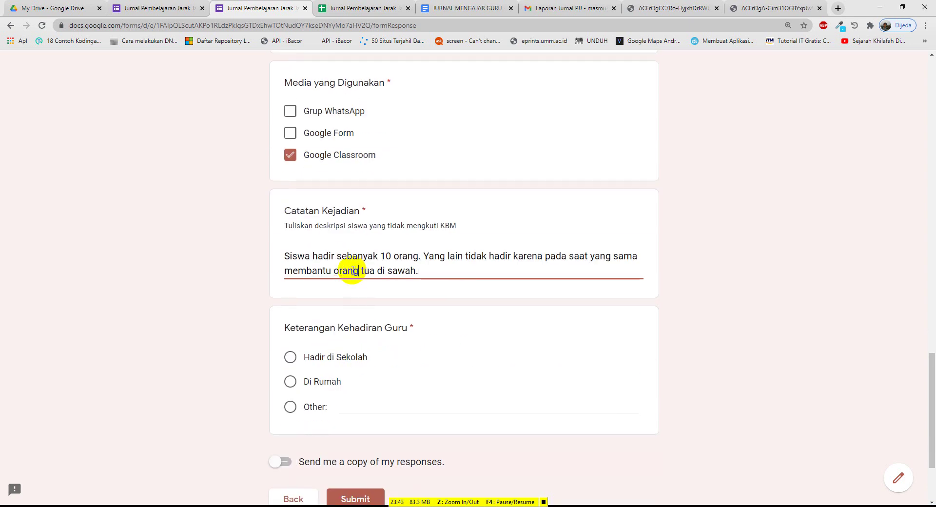
click(290, 382)
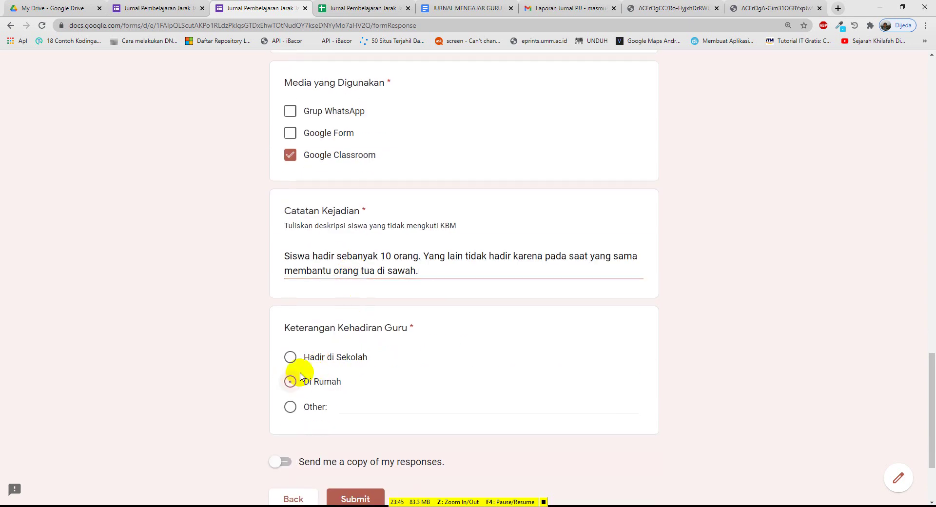
scroll(341, 353, down, 3)
click(360, 385)
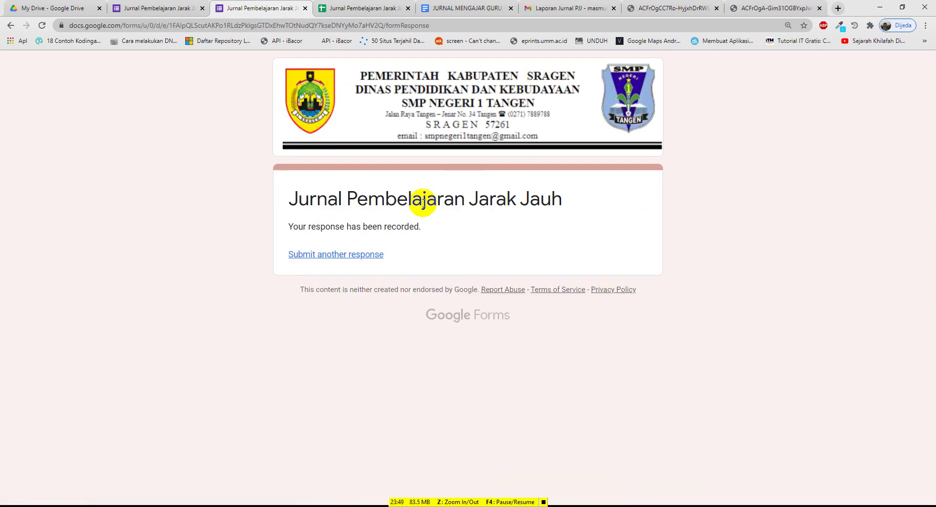
Inspect the new row 3 entry's answers across columns N–Q in the Responses sheet
click(363, 8)
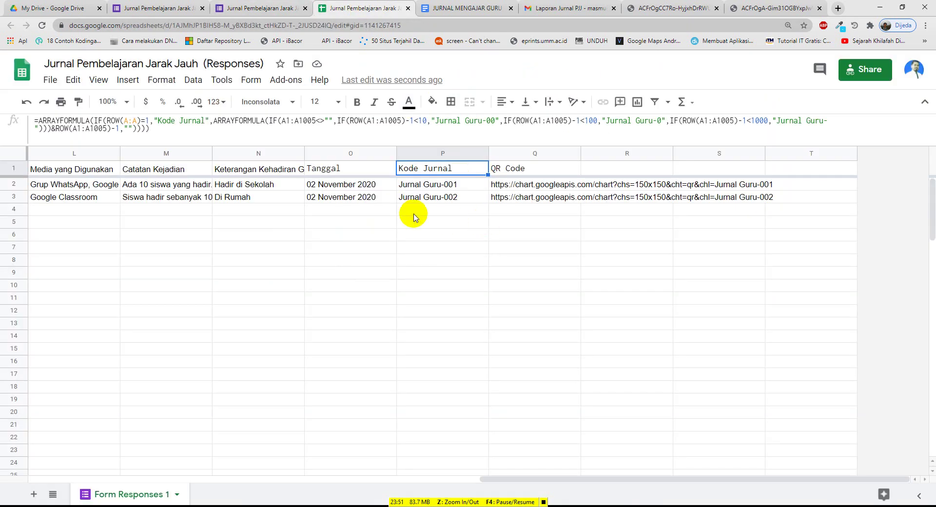
click(356, 198)
key(Left)
key(Left)
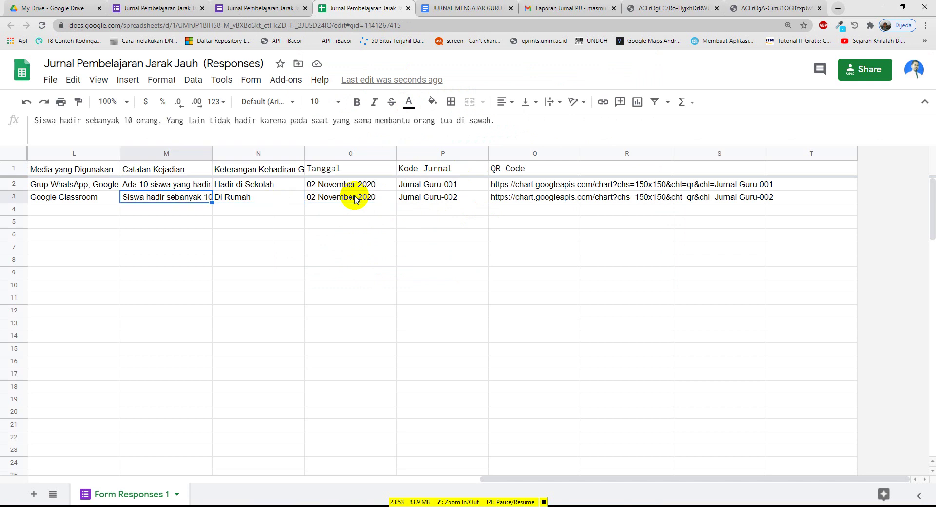
key(Left)
key(Right)
key(Right)
key(Right)
key(Right)
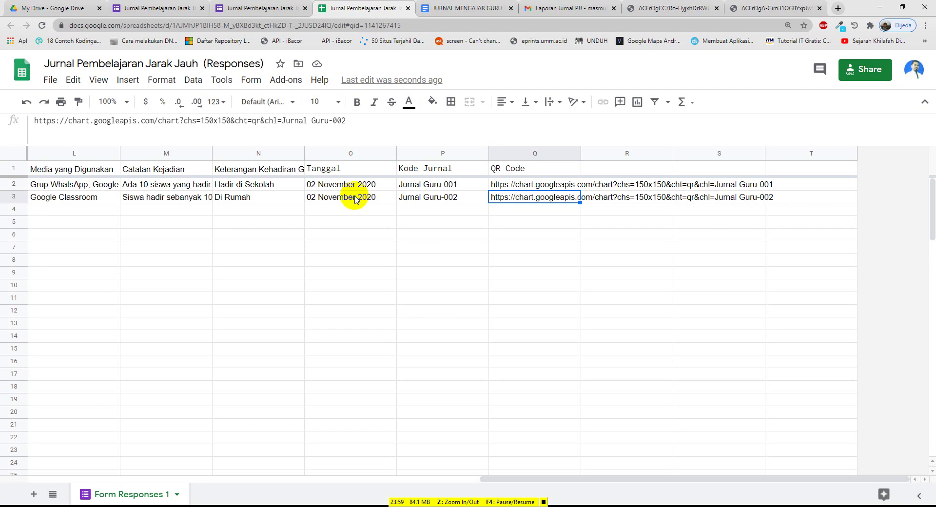
Compare the QR Code URLs in Q2 and Q3, confirming Jurnal Guru-002 matches its URL
key(Up)
key(Down)
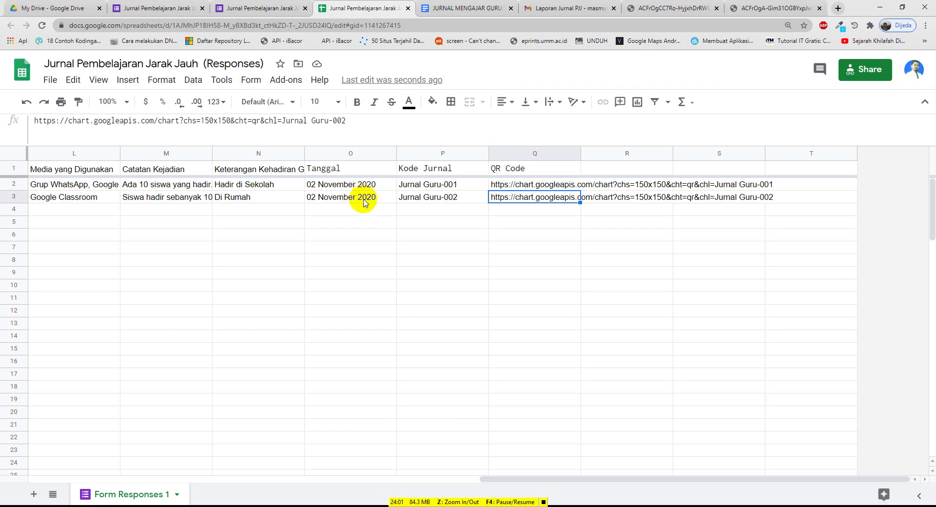
click(501, 186)
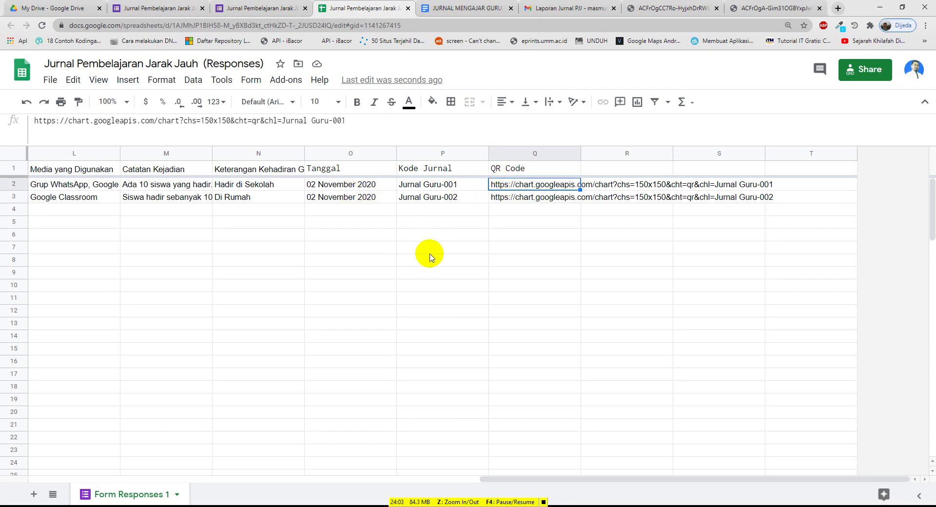
drag(537, 479, 195, 403)
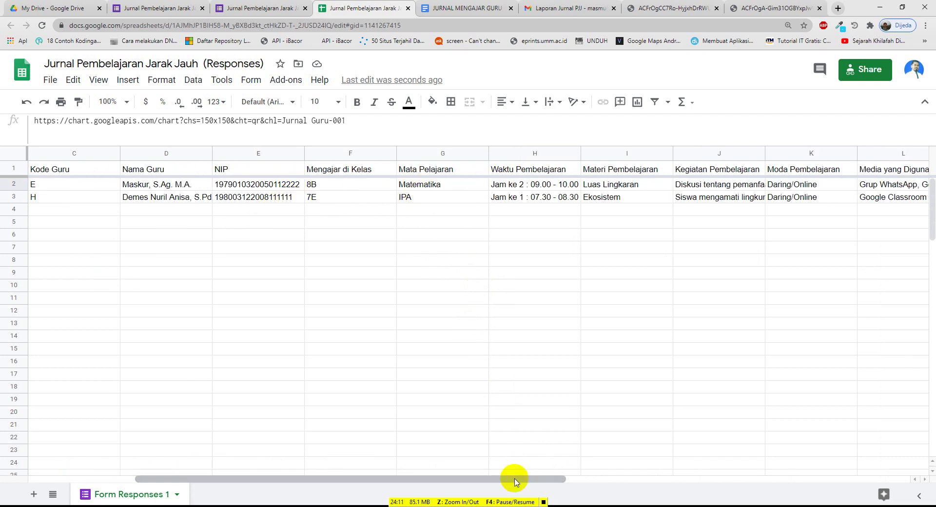
drag(512, 480, 400, 464)
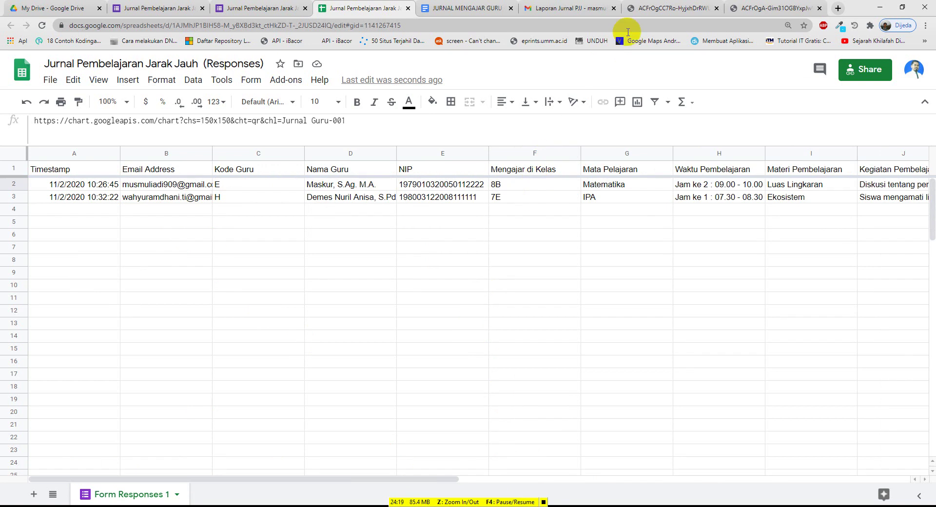
click(657, 9)
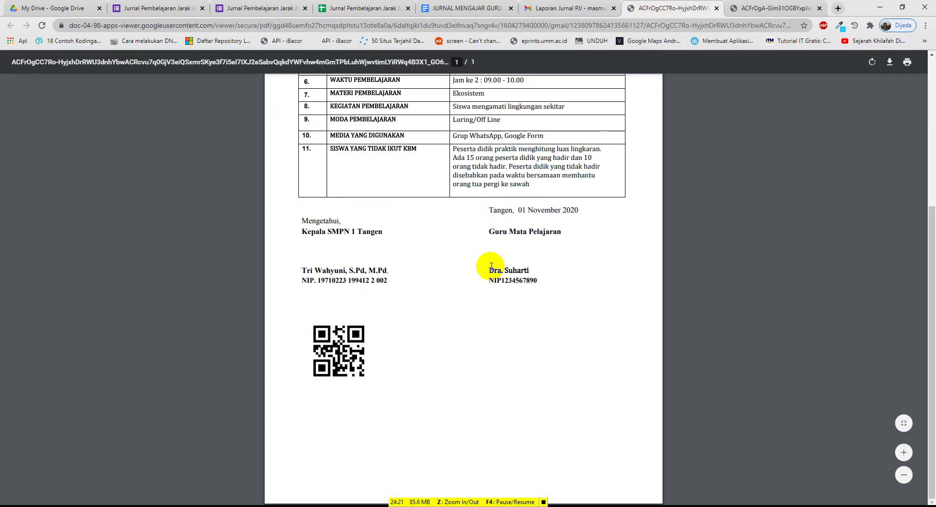
scroll(485, 270, up, 1)
scroll(484, 270, up, 2)
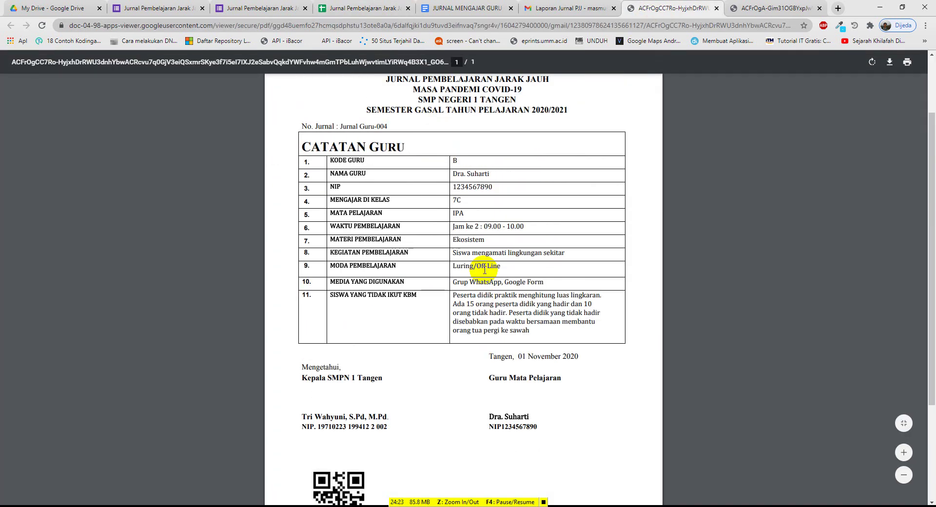
scroll(484, 270, down, 2)
scroll(482, 273, up, 3)
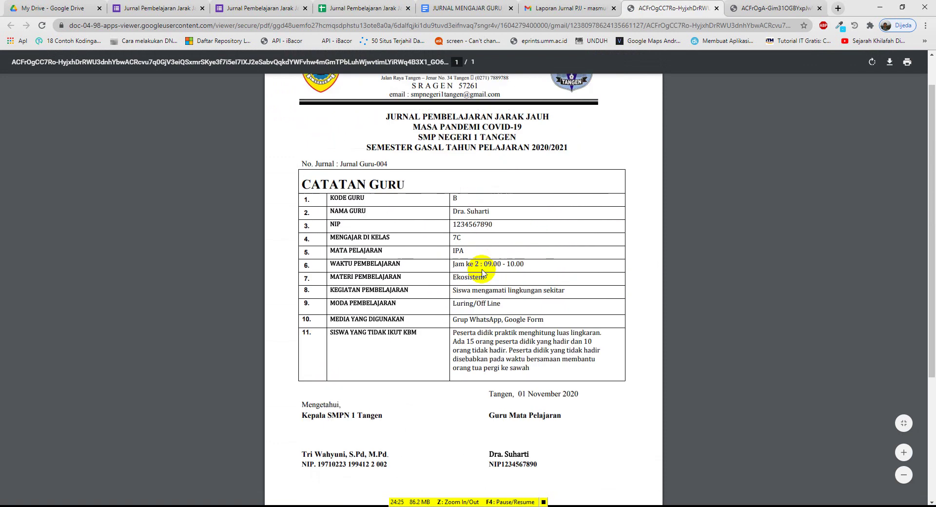
scroll(483, 273, up, 1)
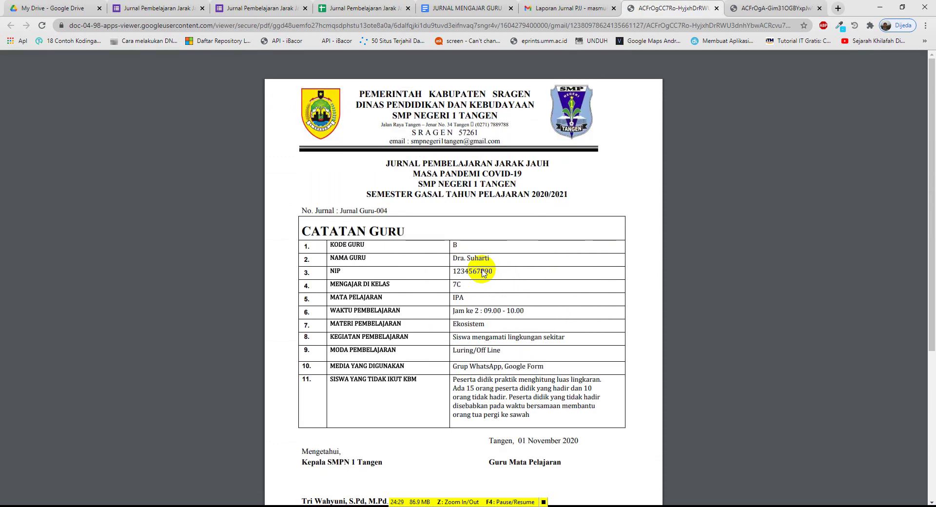
scroll(482, 273, down, 2)
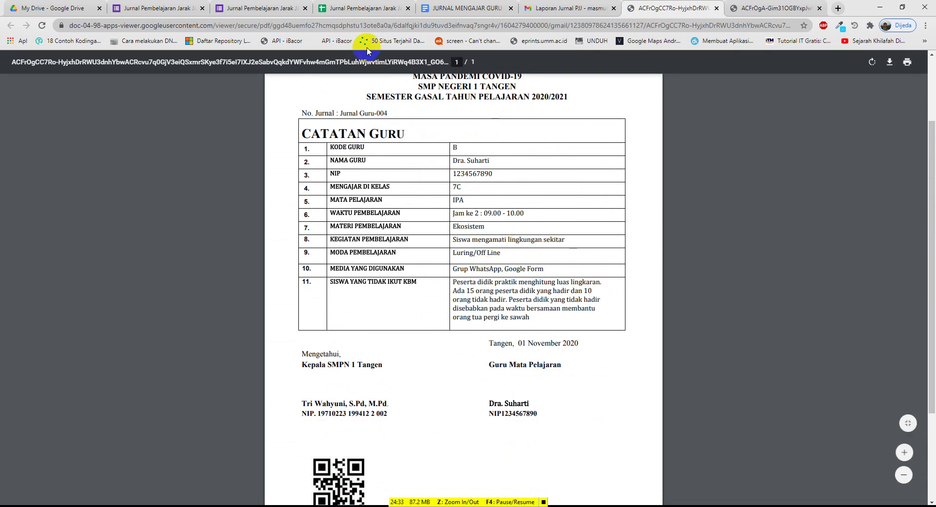
click(366, 7)
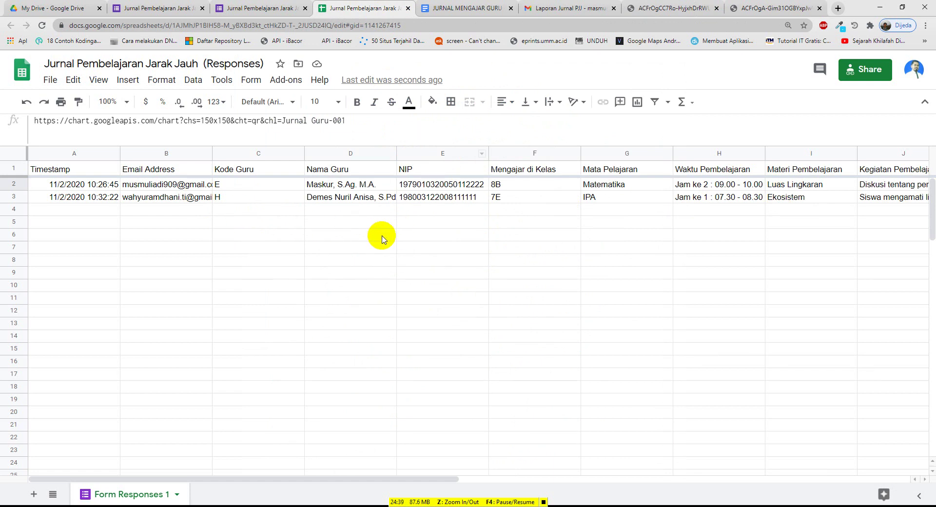
click(671, 8)
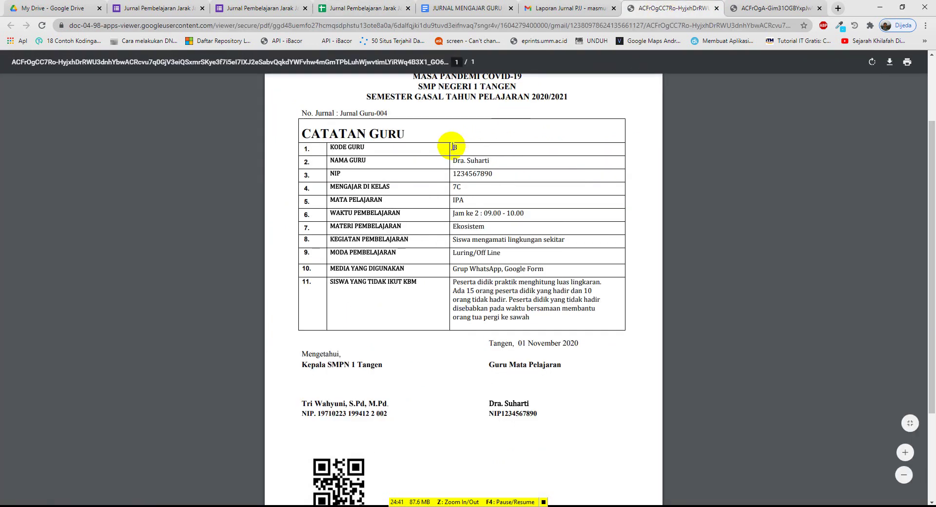
scroll(443, 184, down, 3)
scroll(451, 186, up, 3)
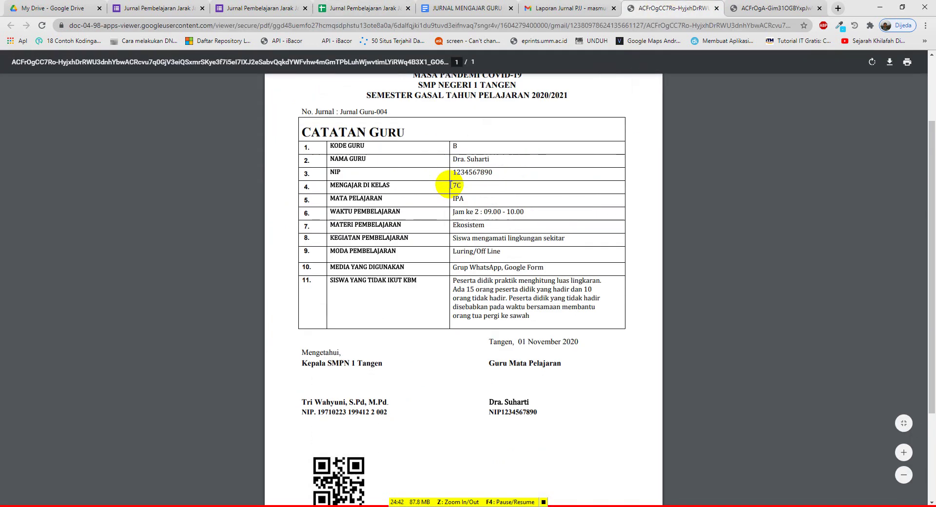
click(746, 8)
scroll(475, 182, up, 3)
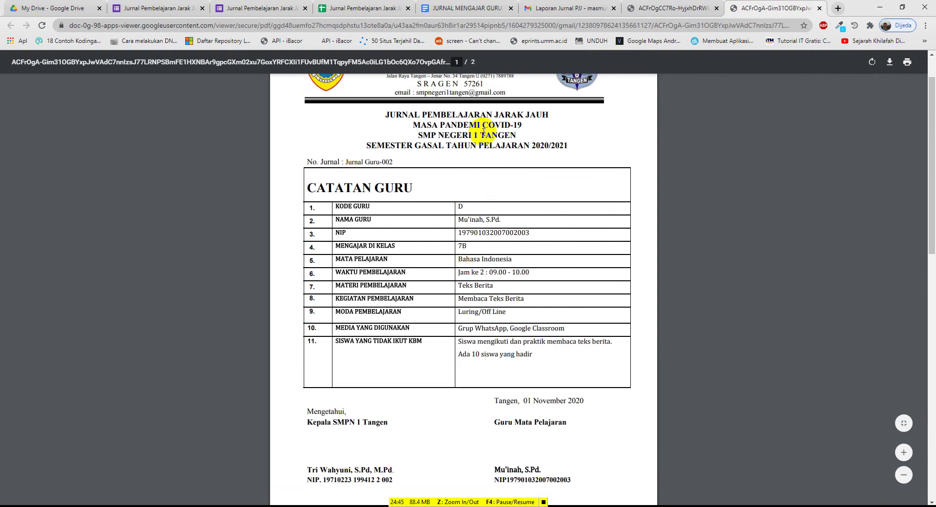
click(657, 12)
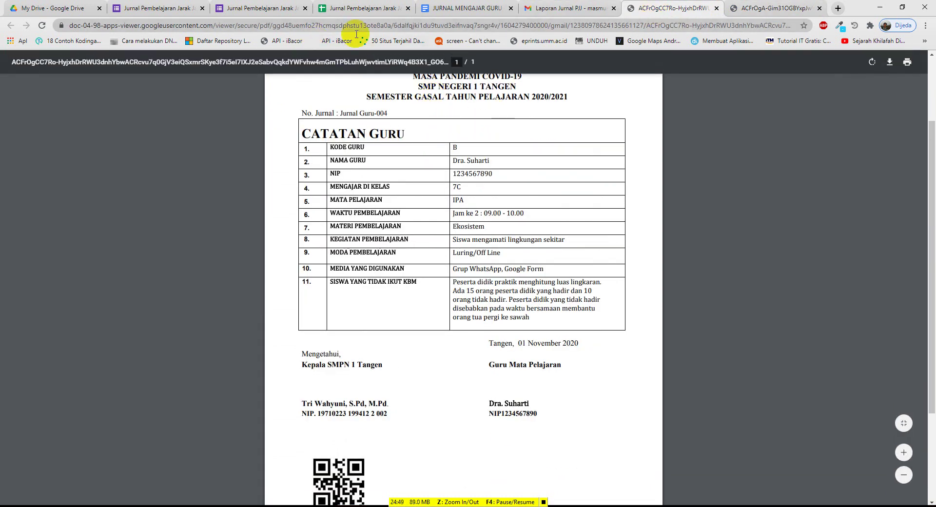
click(347, 8)
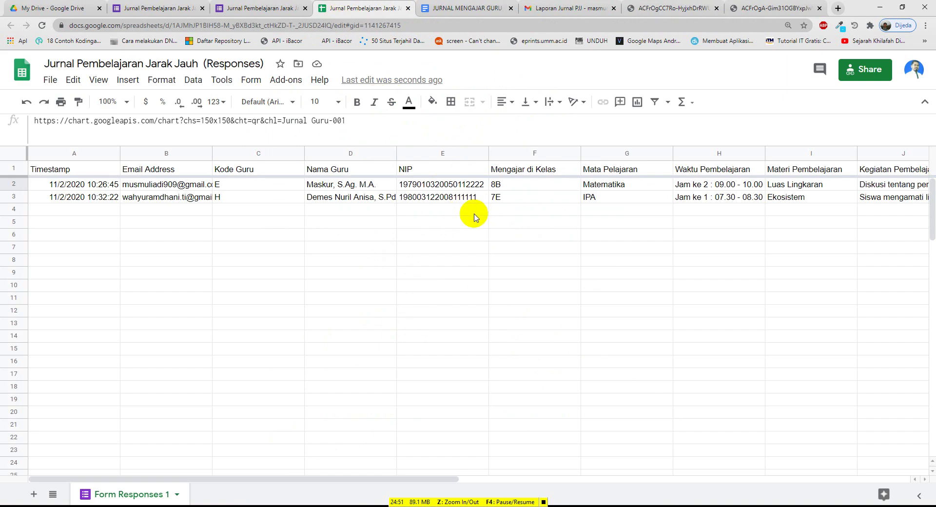
click(451, 201)
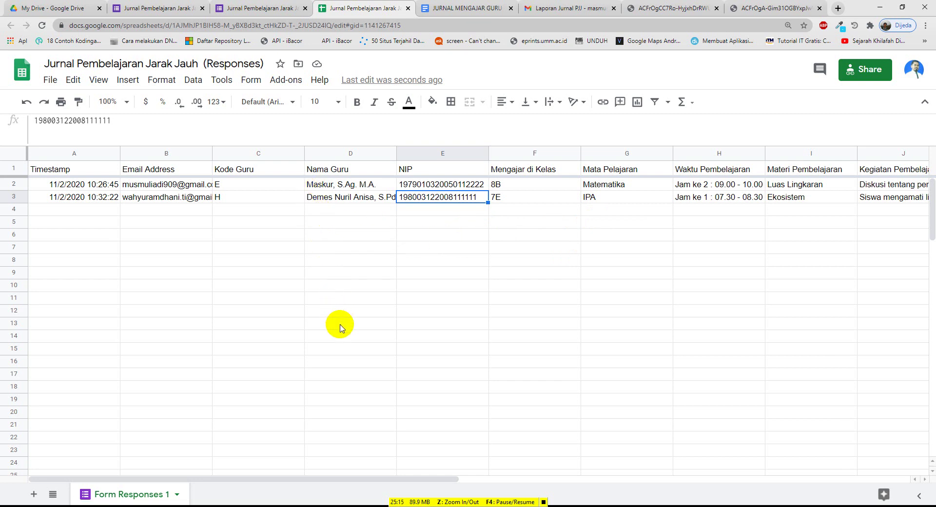
click(340, 185)
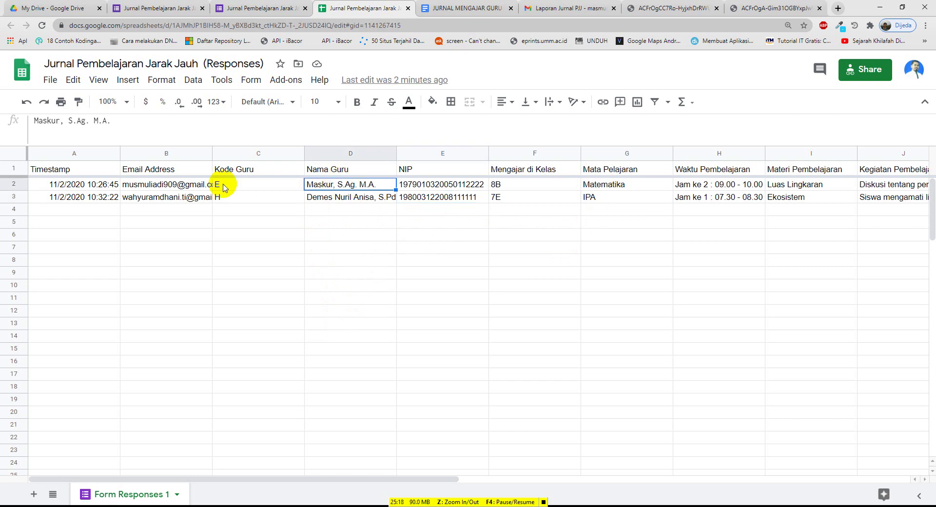